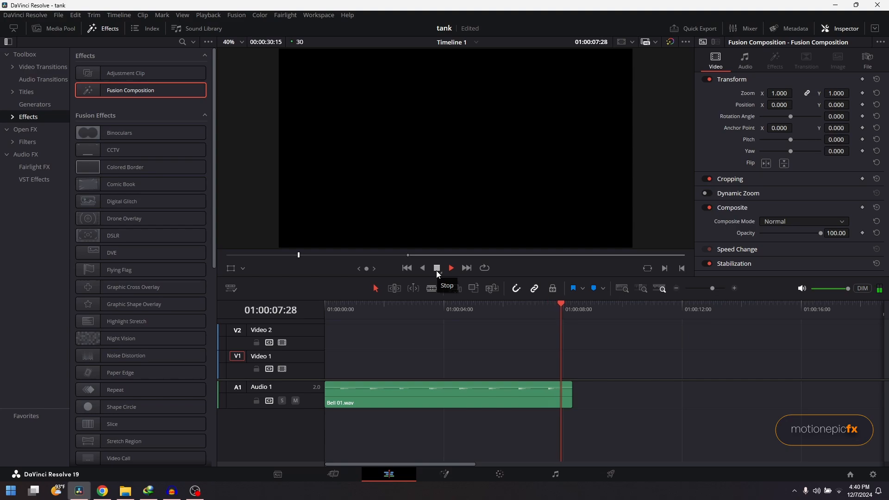
# Place a Fusion Composition at the start of Video 1 and extend it to the end of the Bell 01.wav clip.
pyautogui.click(436, 268)
pyautogui.click(342, 307)
pyautogui.moveTo(342, 306); pyautogui.dragTo(340, 310)
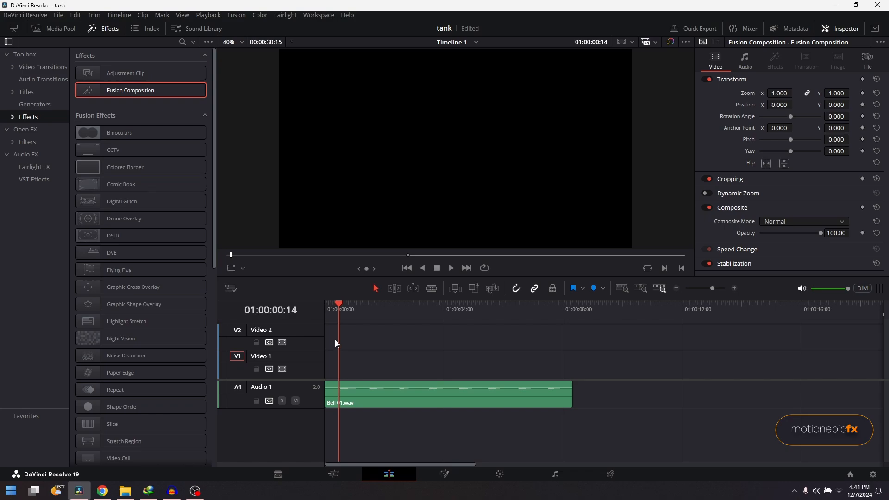
pyautogui.moveTo(139, 90); pyautogui.dragTo(325, 363)
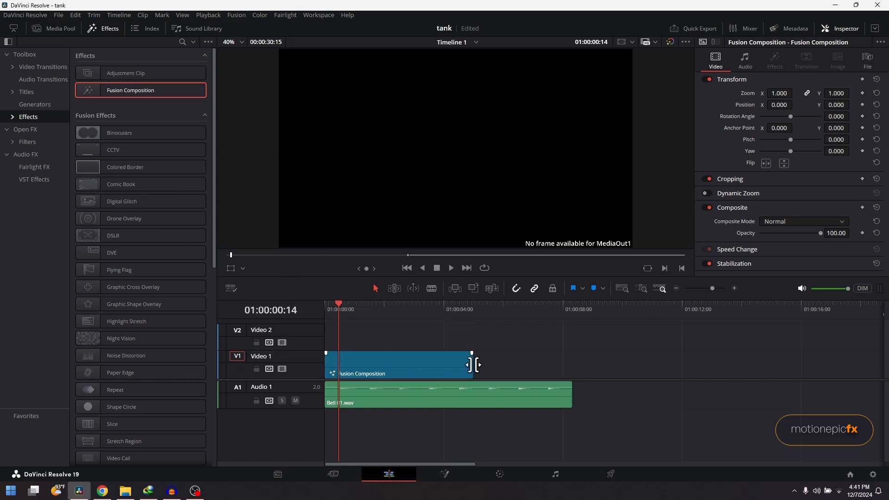
pyautogui.moveTo(472, 364); pyautogui.dragTo(571, 370)
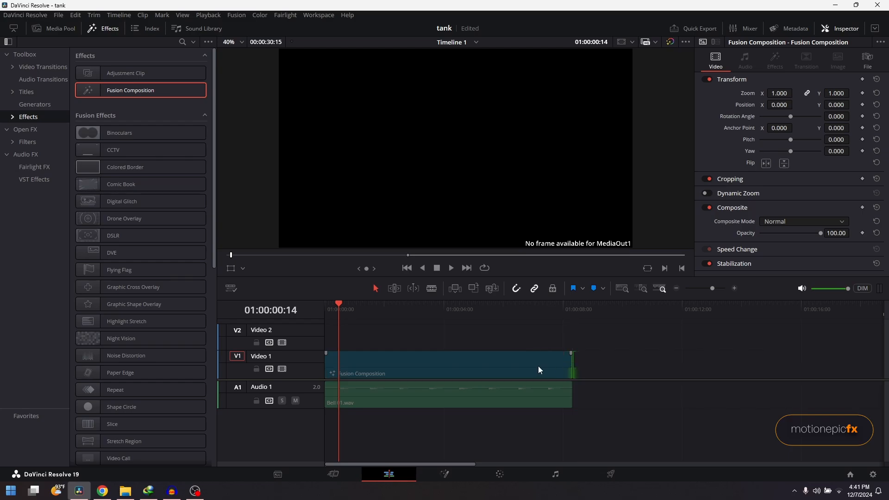
# Open the Fusion Composition clip on the Fusion page and add a pEmitter node before MediaOut1.
pyautogui.click(437, 362)
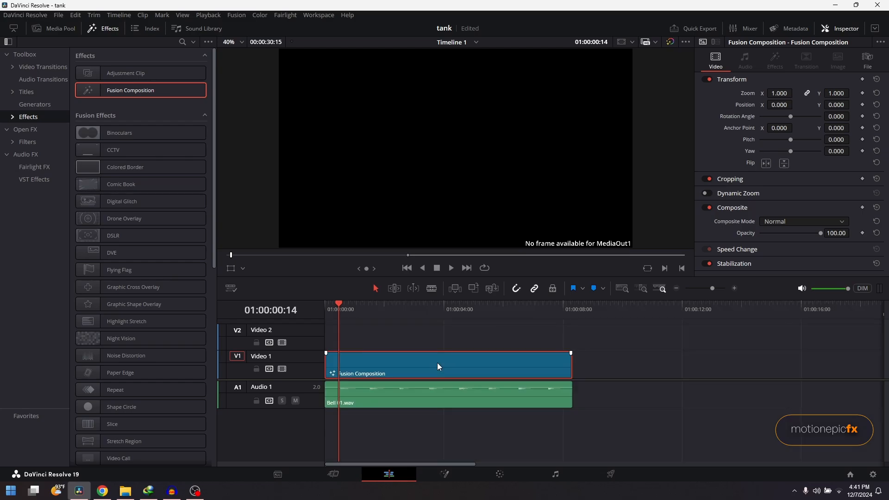
pyautogui.click(446, 474)
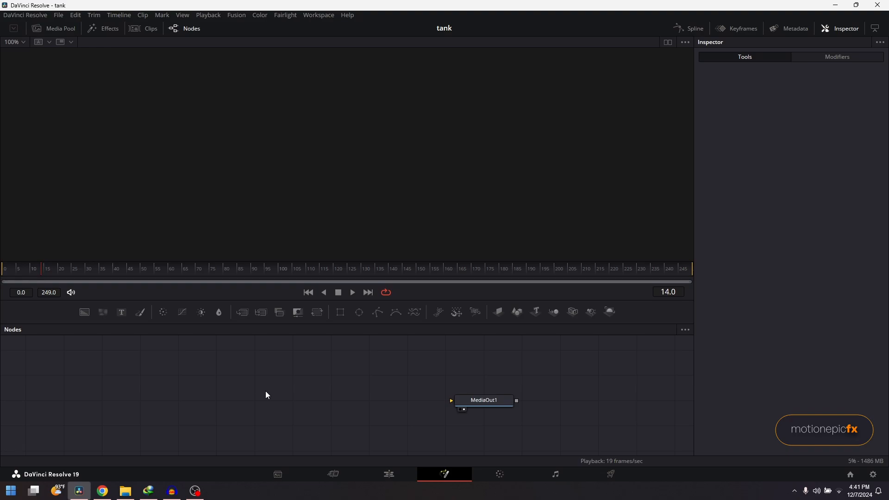
pyautogui.moveTo(257, 368); pyautogui.dragTo(348, 360)
pyautogui.scroll(-2, 348, 360)
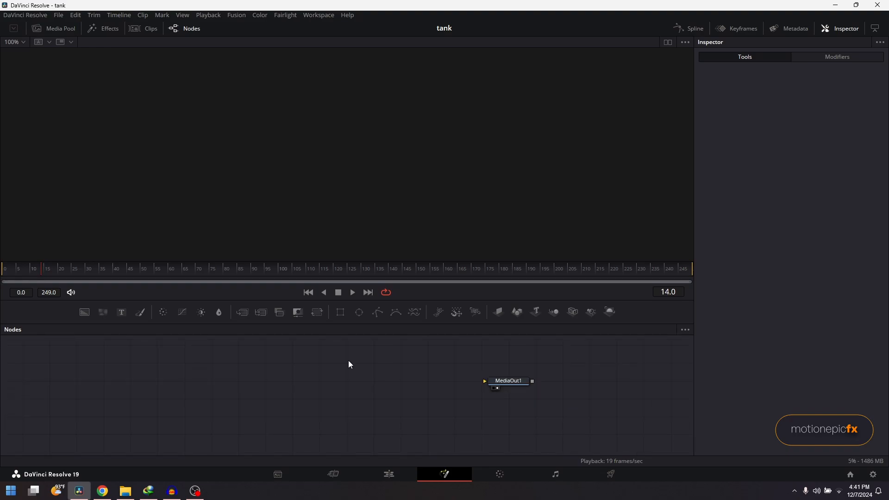
pyautogui.hotkey('shift', 'space')
pyautogui.write('p')
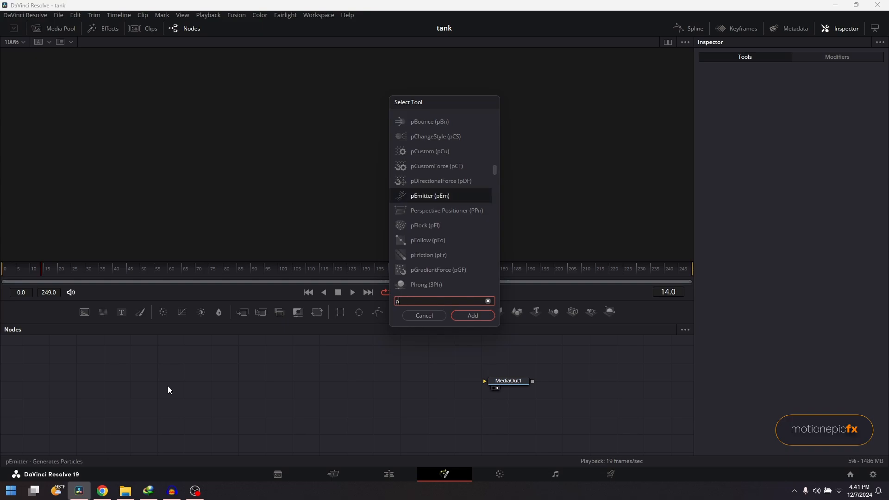
pyautogui.write('em')
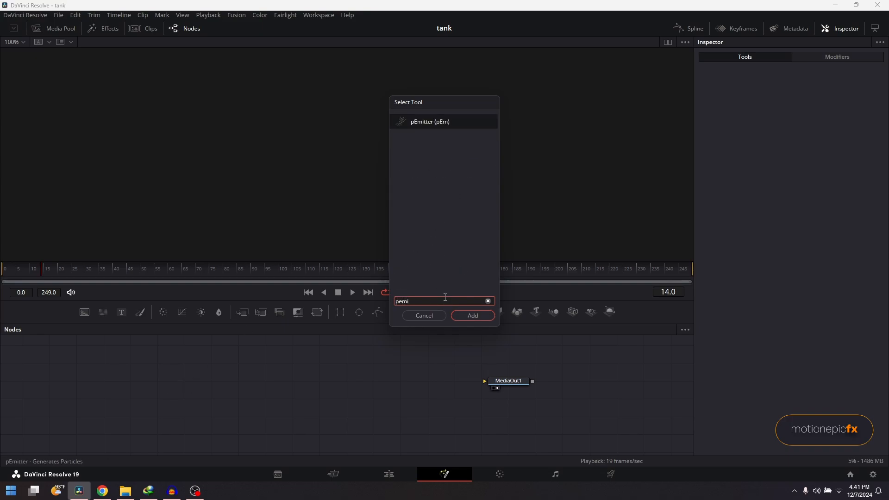
pyautogui.write('i')
pyautogui.click(457, 314)
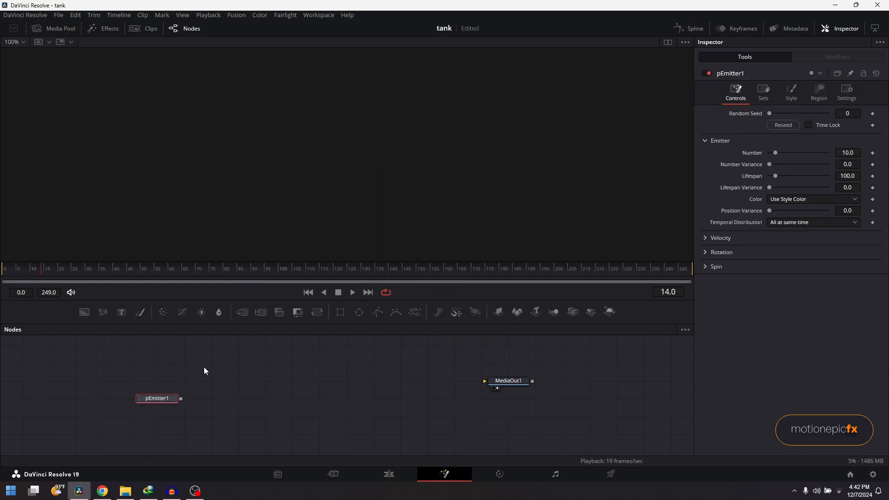
# Add a pRender node after pEmitter1 and show its output in the viewer.
pyautogui.scroll(2, 171, 390)
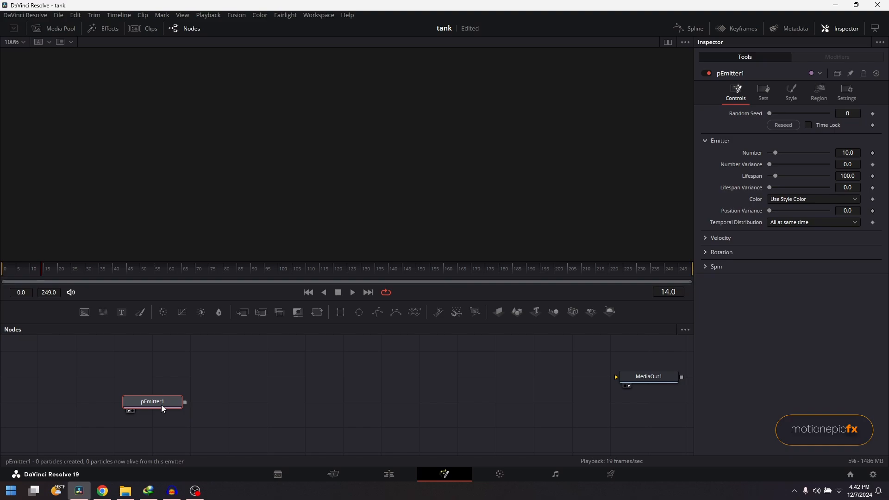
pyautogui.hotkey('shift', 'space')
pyautogui.write('pre')
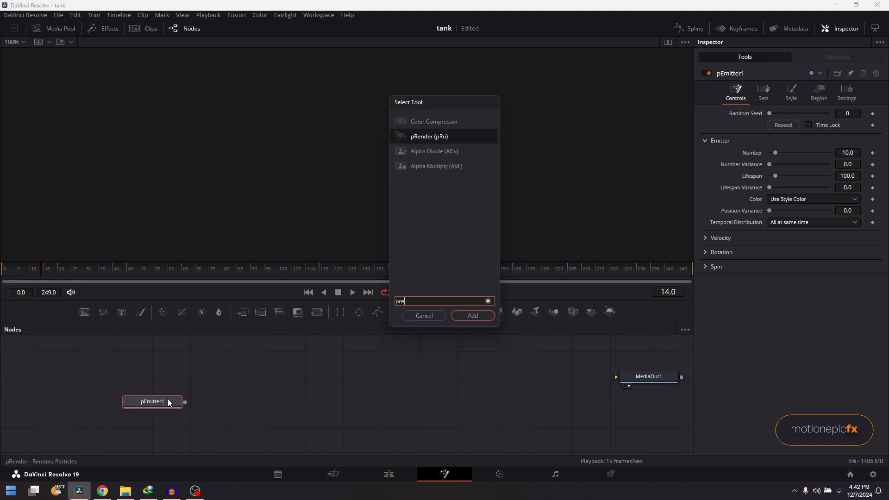
pyautogui.click(473, 314)
pyautogui.press('1')
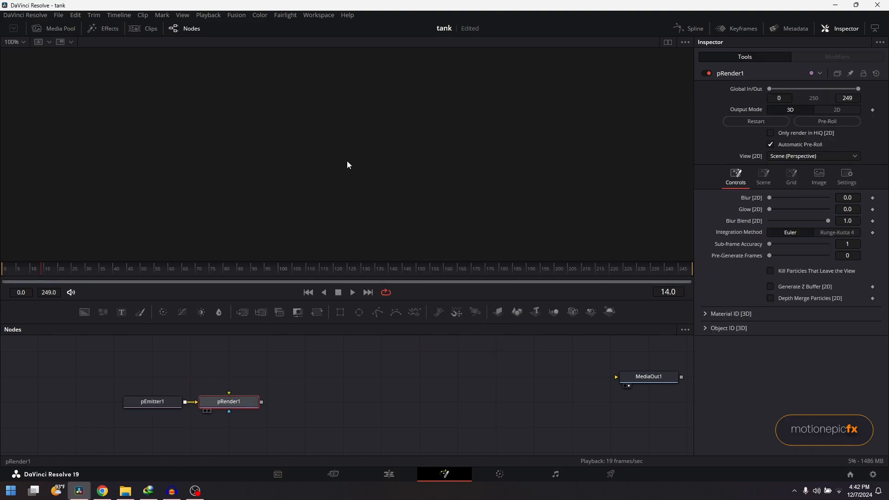
pyautogui.scroll(5, 348, 164)
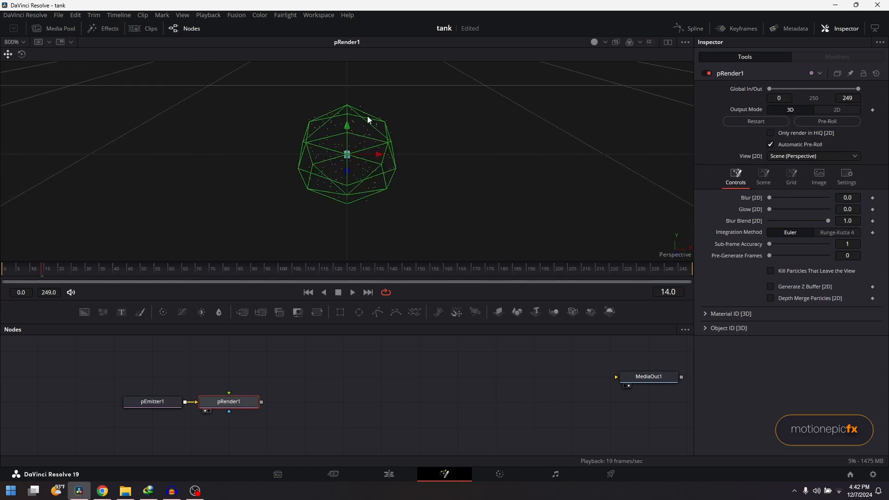
# Set pEmitter1's Number to 1 at frame 0 and keyframe it.
pyautogui.click(307, 293)
pyautogui.click(166, 403)
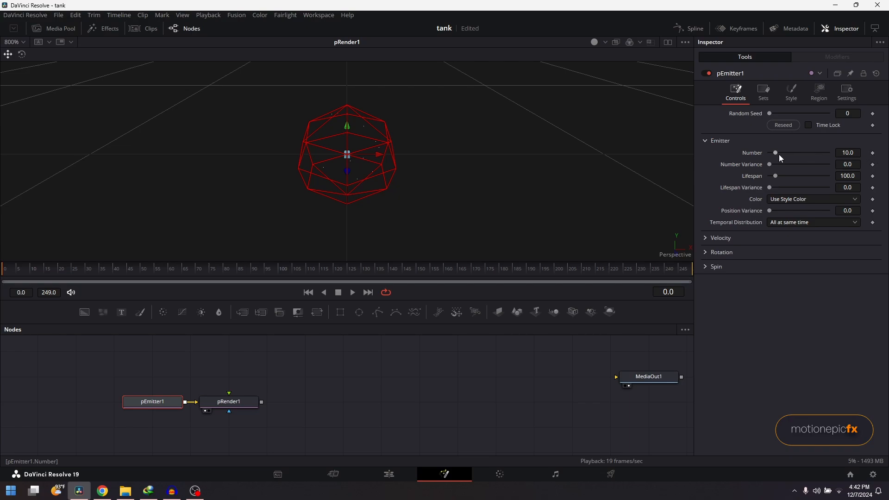
pyautogui.doubleClick(849, 153)
pyautogui.write('1')
pyautogui.press('Tab')
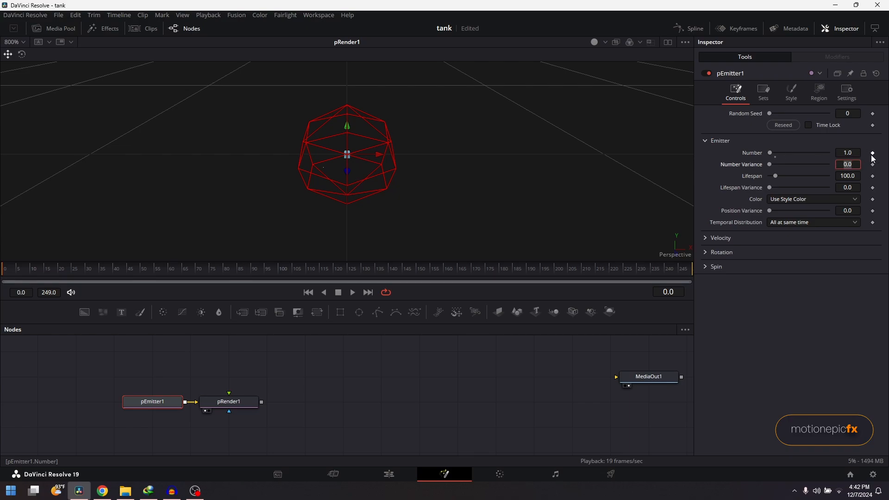
pyautogui.click(872, 154)
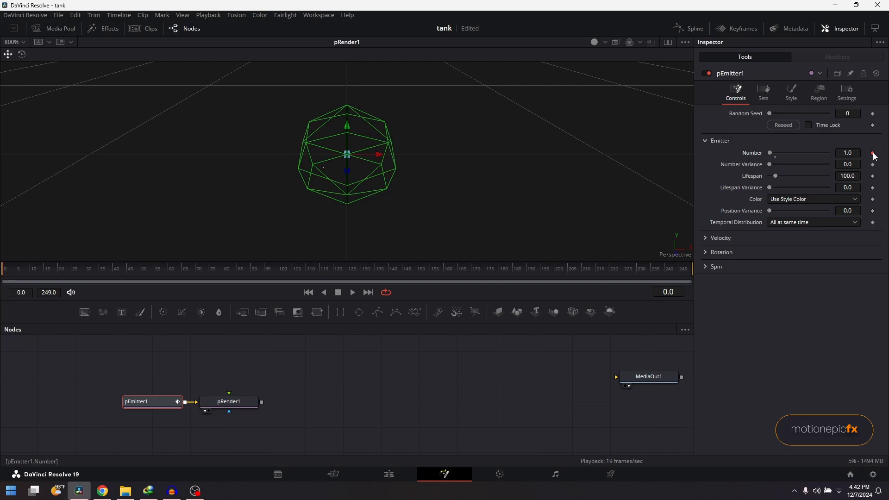
# Set the emitter's Number to 0 on the frame after the first keyframe and scrub the timeline to check the particle.
pyautogui.press('Right')
pyautogui.click(847, 152)
pyautogui.write('0')
pyautogui.press('Tab')
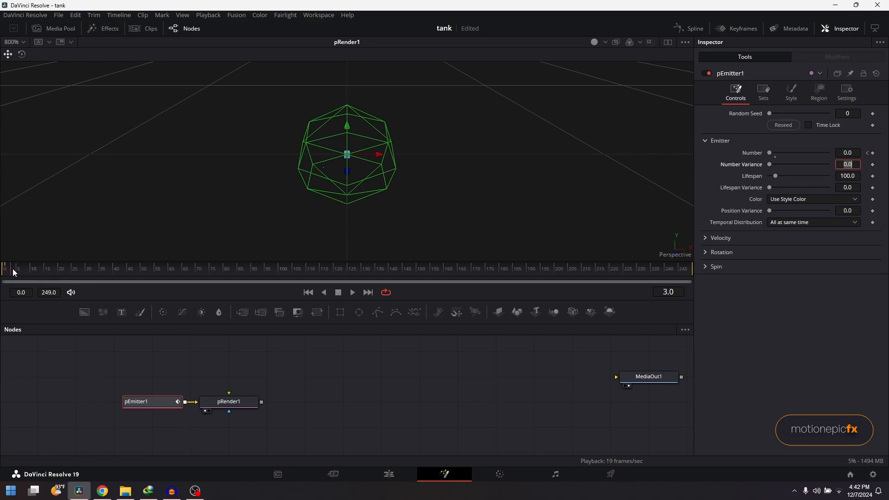
pyautogui.moveTo(13, 272); pyautogui.dragTo(66, 274)
# Set pEmitter1's particle style to Blob.
pyautogui.click(789, 95)
pyautogui.click(781, 125)
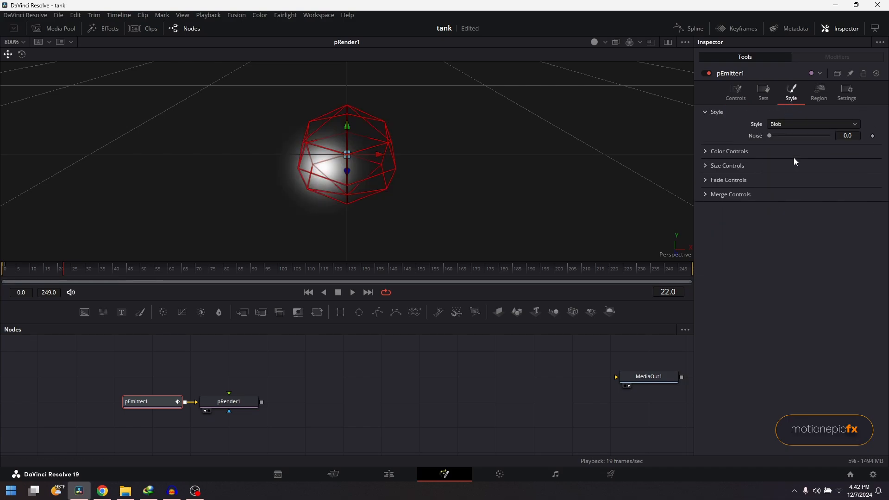
pyautogui.click(793, 157)
pyautogui.scroll(-2, 319, 161)
pyautogui.scroll(1, 348, 159)
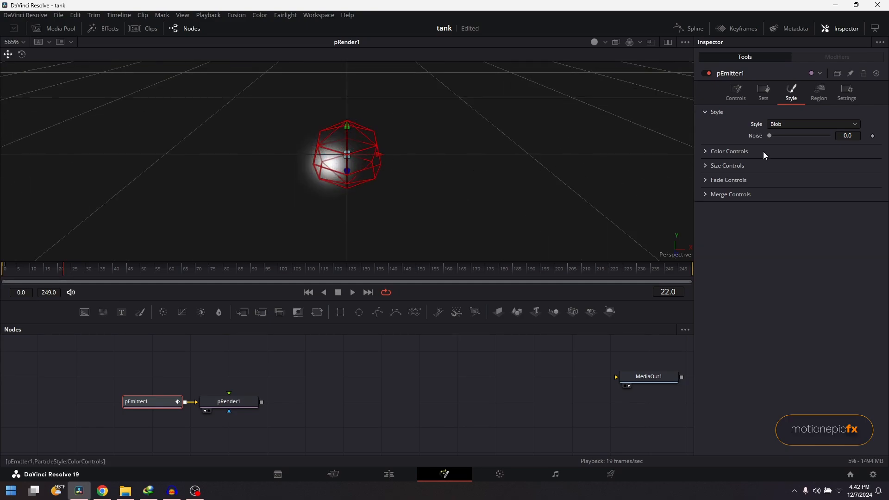
# Set the emitter's Lifespan to 250 and scrub through the composition to check that the particle lasts.
pyautogui.moveTo(158, 269); pyautogui.dragTo(269, 279)
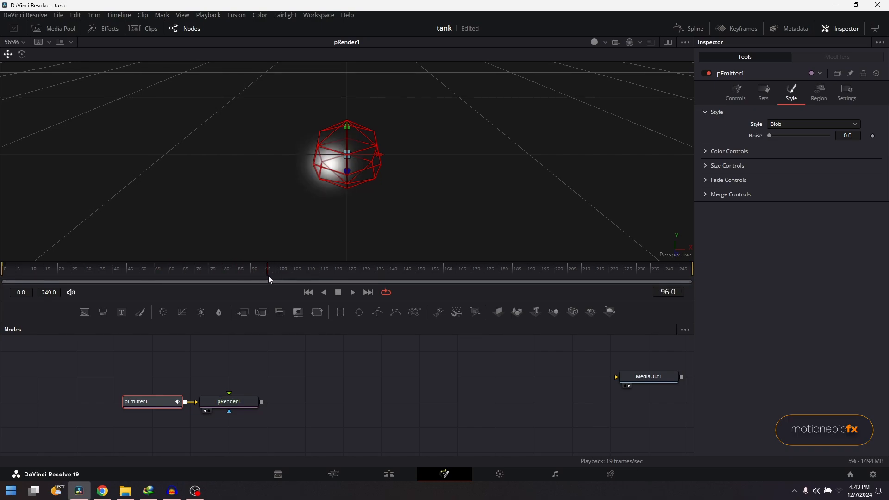
pyautogui.click(735, 91)
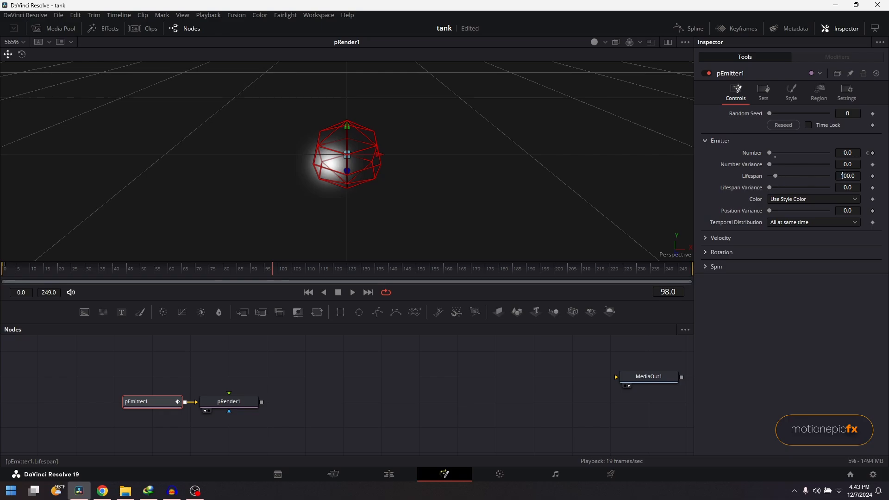
pyautogui.click(690, 268)
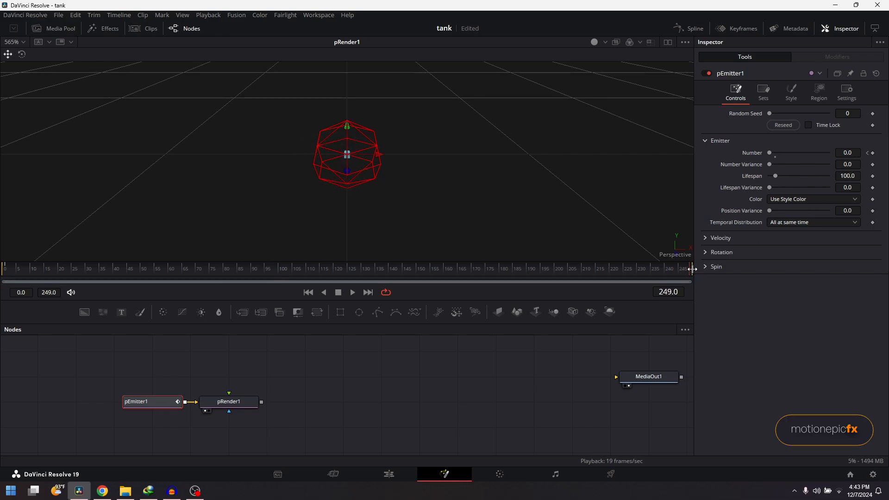
pyautogui.click(847, 176)
pyautogui.write('250')
pyautogui.press('Tab')
pyautogui.moveTo(230, 269); pyautogui.dragTo(615, 283)
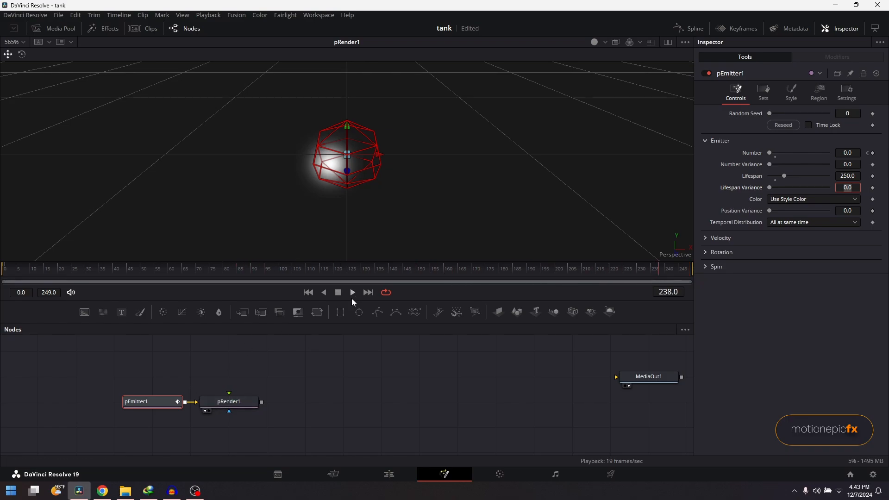
# Change pEmitter1's particle style to Brush and choose the bubble_sm brush.
pyautogui.moveTo(180, 381); pyautogui.dragTo(276, 383)
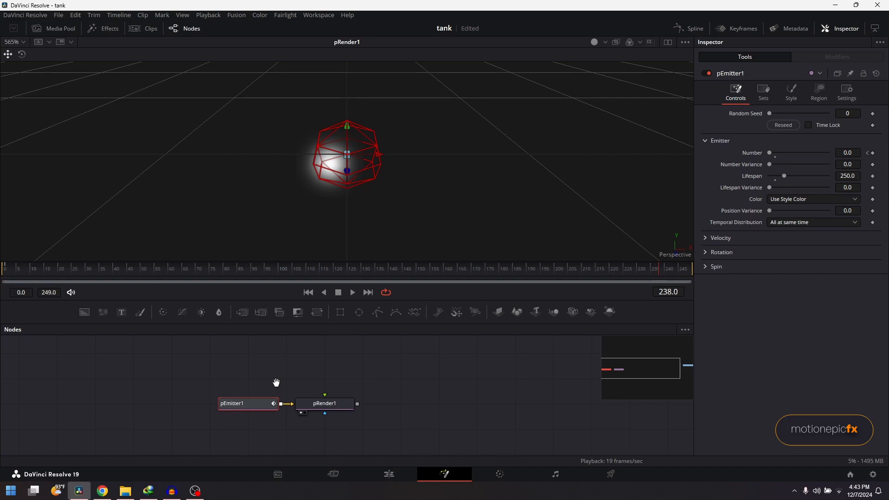
pyautogui.click(791, 91)
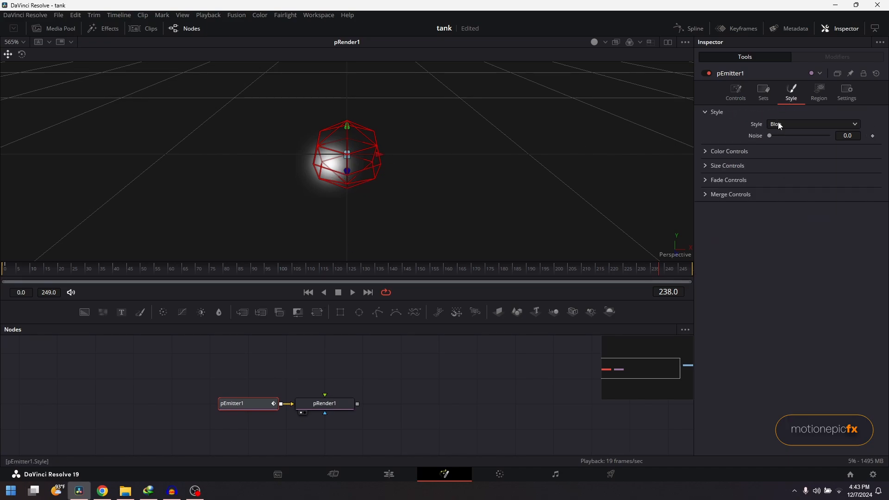
pyautogui.click(779, 124)
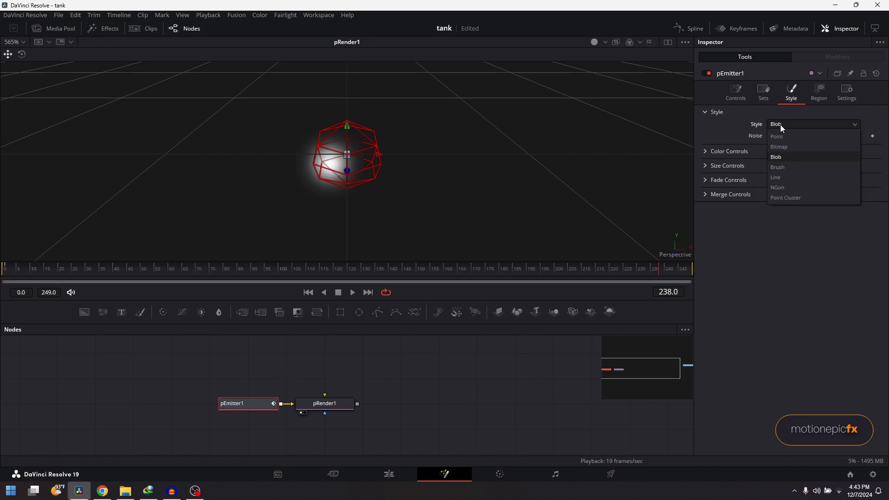
pyautogui.click(776, 166)
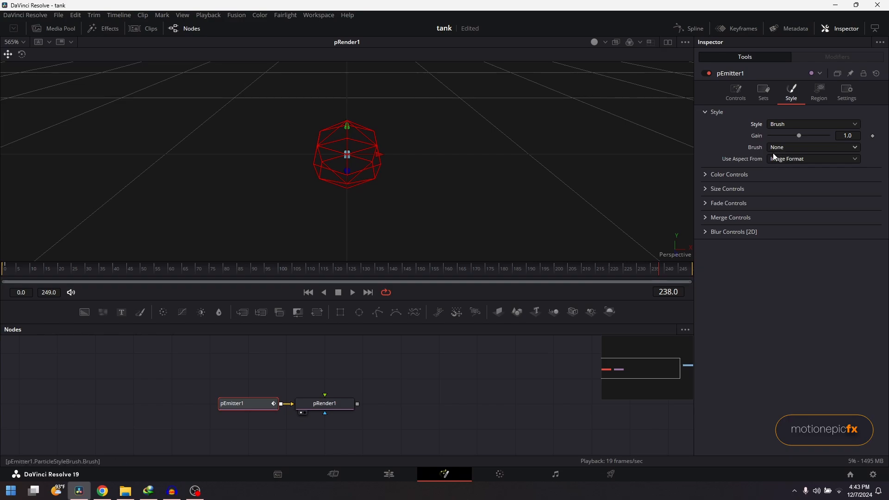
pyautogui.click(784, 146)
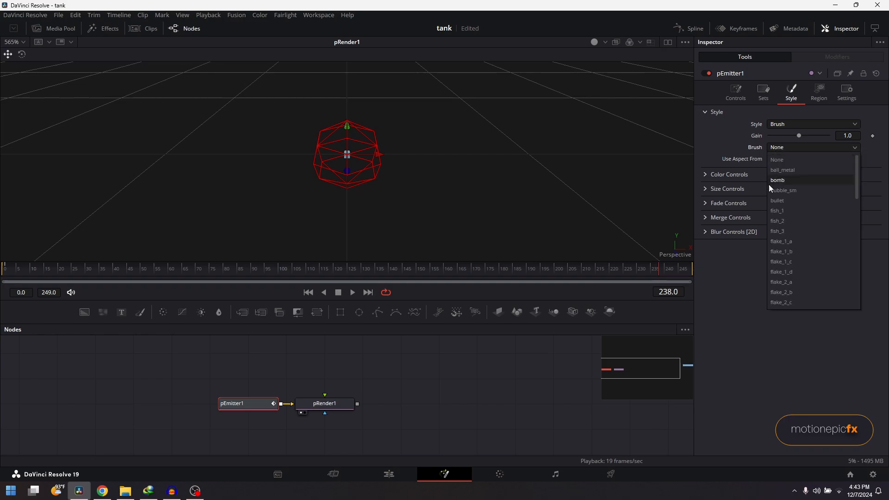
pyautogui.click(787, 190)
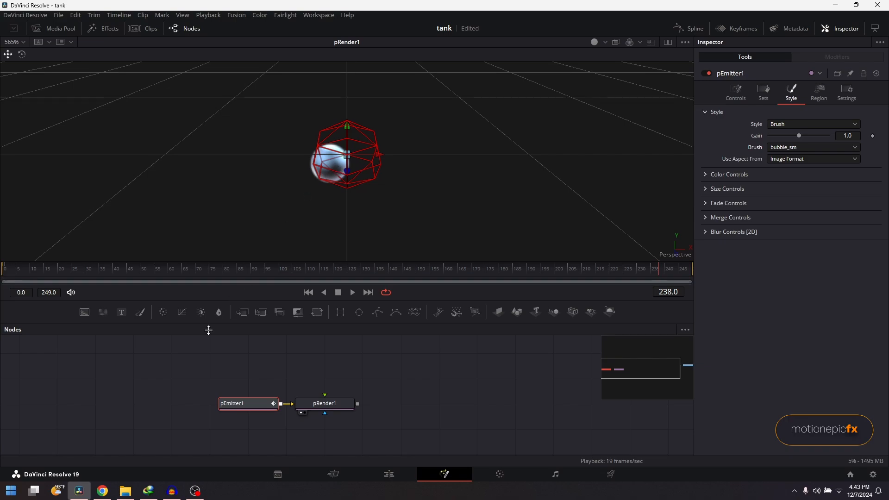
# Add a Shape 3D node in the empty area well before pEmitter1.
pyautogui.moveTo(159, 384); pyautogui.dragTo(342, 371)
pyautogui.click(121, 390)
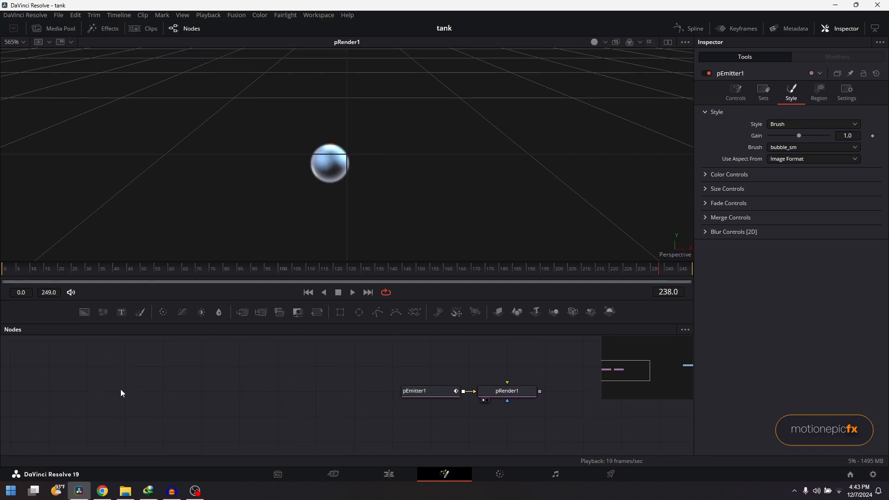
pyautogui.hotkey('shift', 'space')
pyautogui.write('shape')
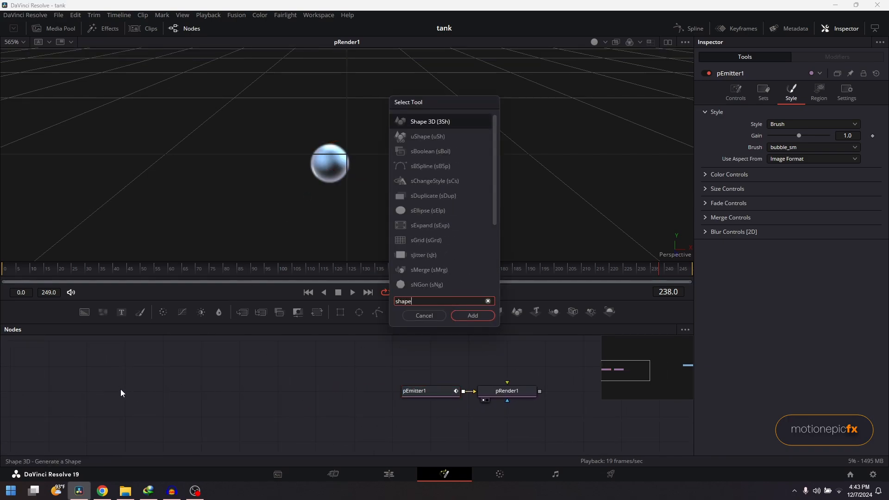
pyautogui.press('Return')
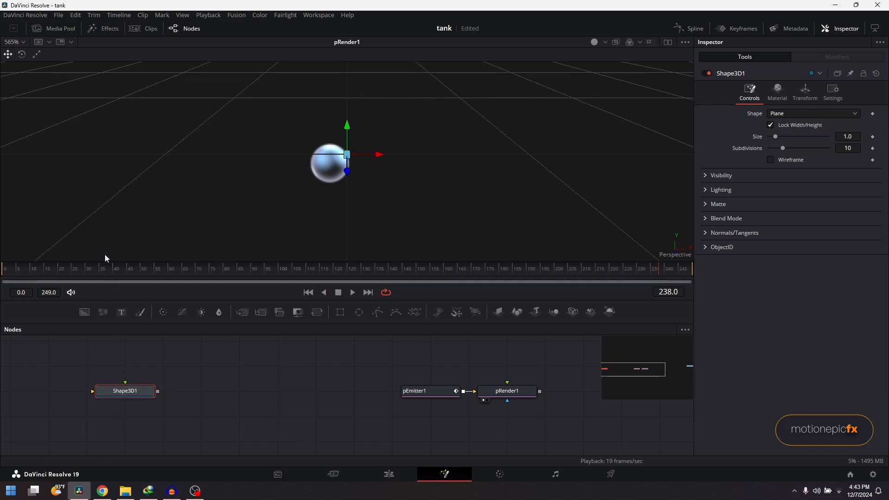
# Bring in the blue marbled image from the media pool as Shape3D1's material input and view the textured shape.
pyautogui.click(54, 33)
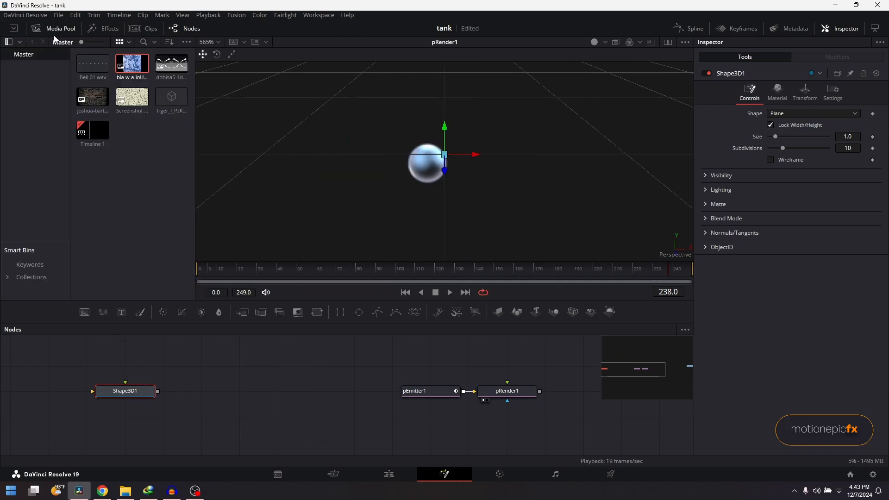
pyautogui.moveTo(132, 65); pyautogui.dragTo(349, 140)
pyautogui.click(54, 29)
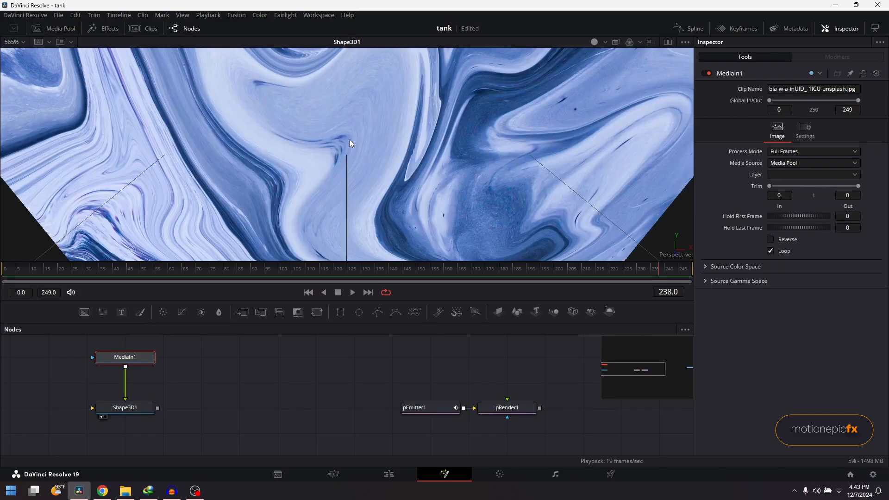
pyautogui.scroll(-5, 349, 140)
pyautogui.scroll(2, 349, 140)
pyautogui.scroll(-1, 349, 140)
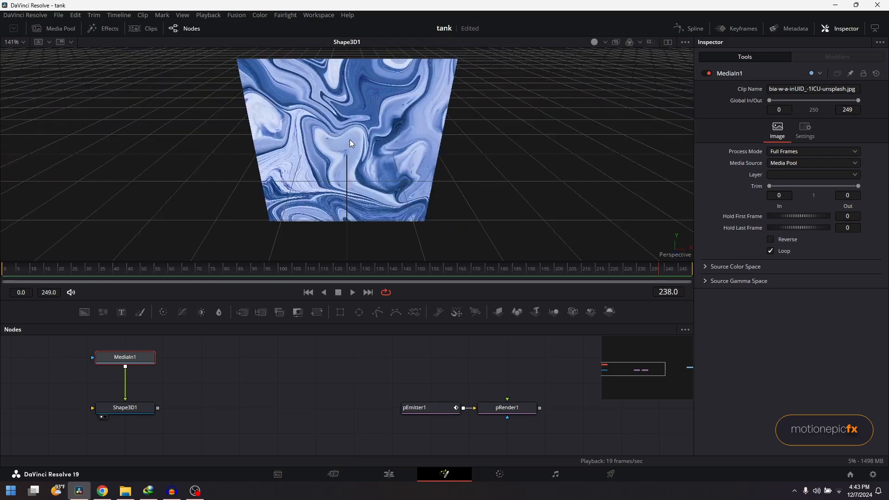
# Change Shape3D1 from a plane to a Sphere.
pyautogui.click(134, 407)
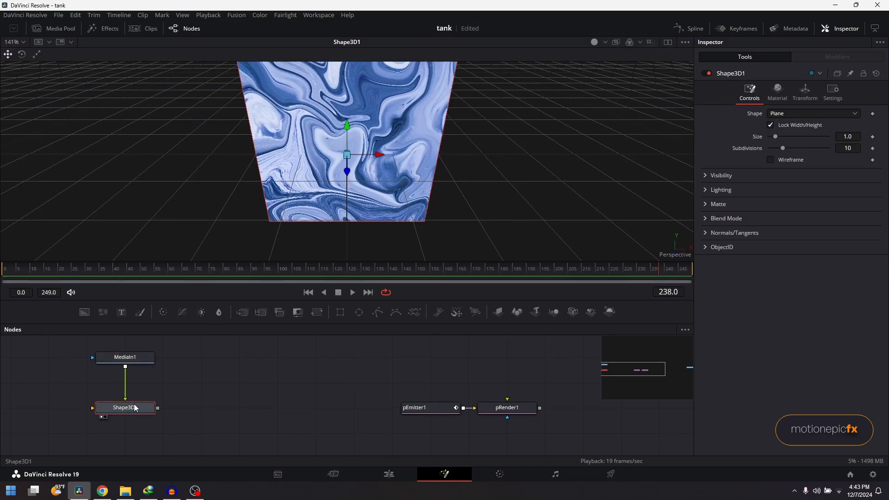
pyautogui.click(776, 114)
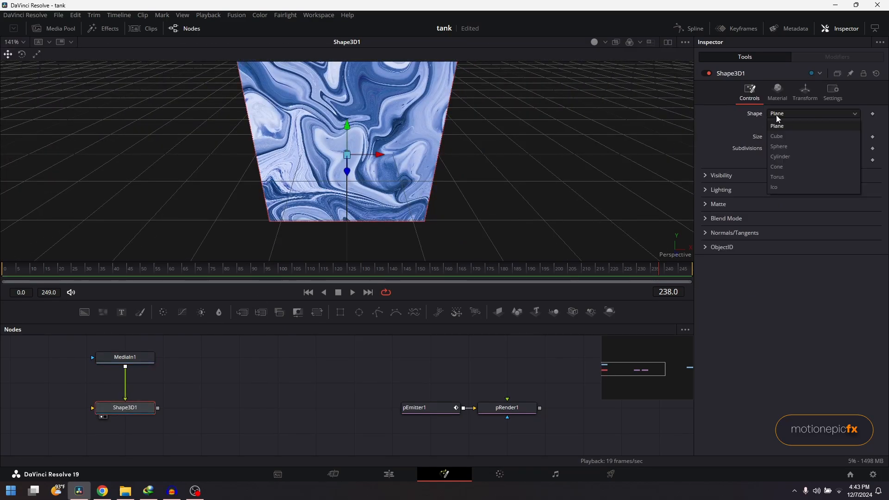
pyautogui.click(780, 147)
pyautogui.scroll(-2, 380, 139)
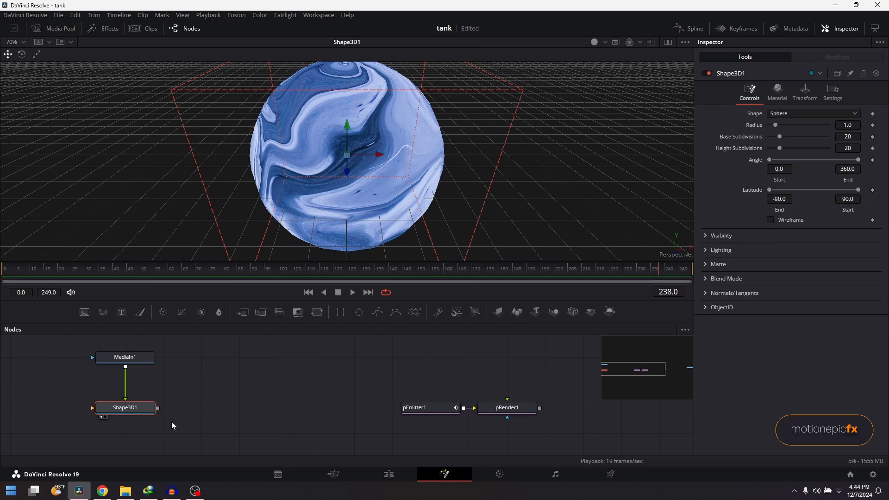
# Set pEmitter1's particle style to Bitmap and try to feed Shape3D1 directly into the emitter.
pyautogui.moveTo(157, 408); pyautogui.dragTo(405, 406)
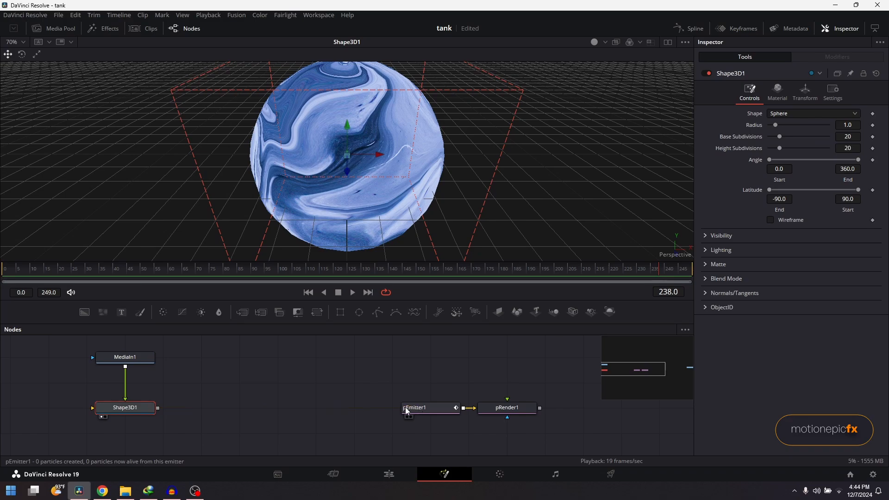
pyautogui.click(416, 407)
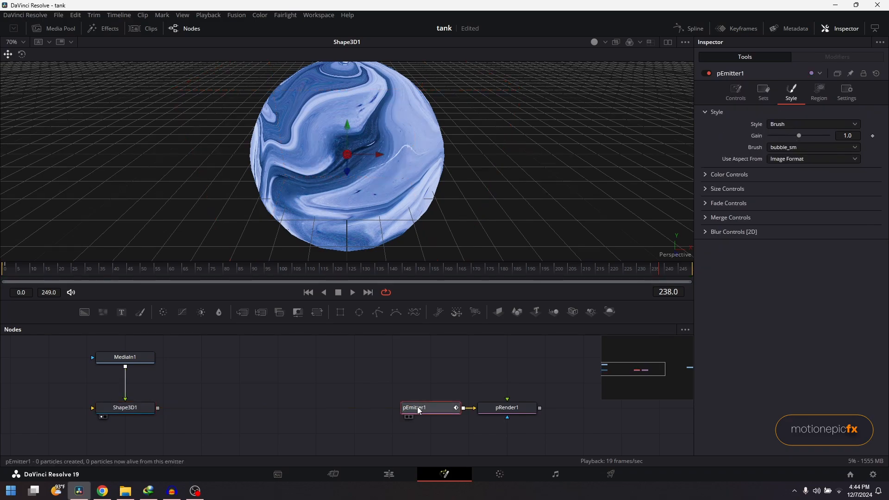
pyautogui.click(793, 125)
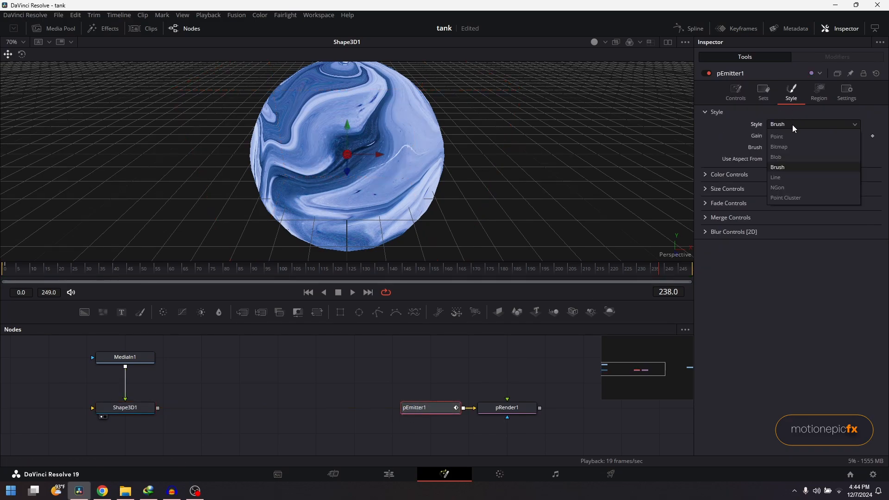
pyautogui.click(781, 150)
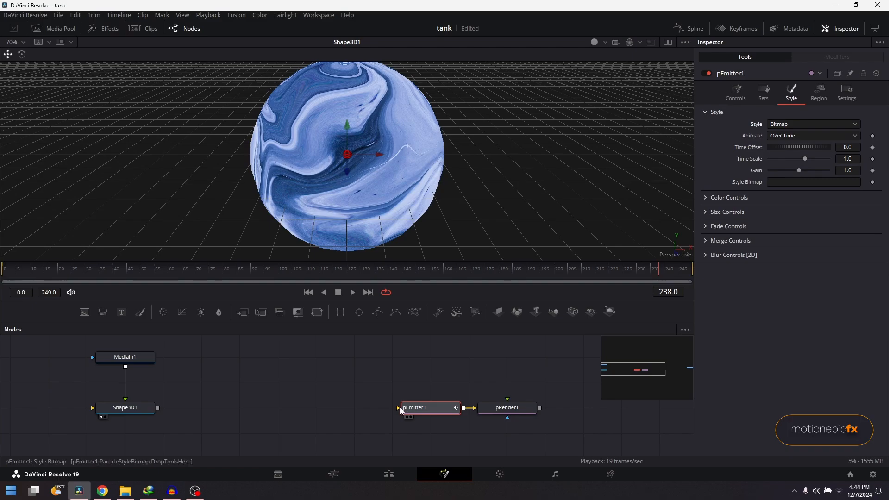
pyautogui.moveTo(157, 407); pyautogui.dragTo(412, 410)
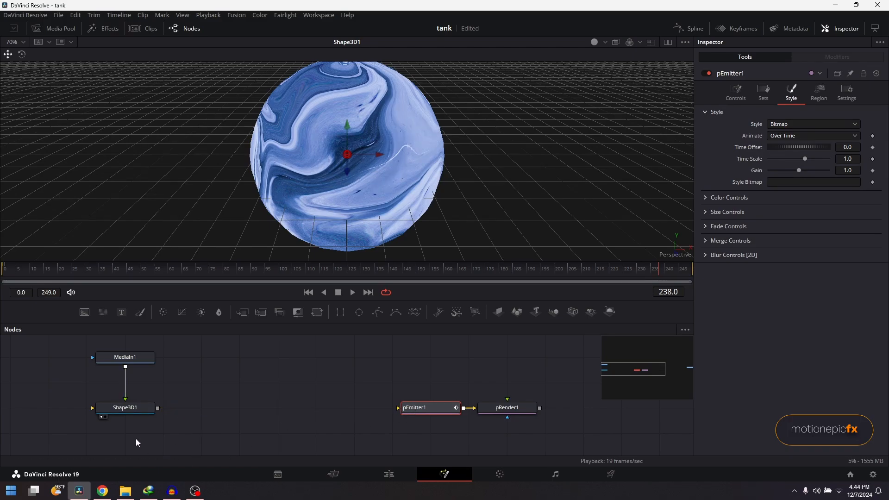
# Add a Renderer 3D node after Shape3D1 and connect its output to pEmitter1's style bitmap input.
pyautogui.click(144, 411)
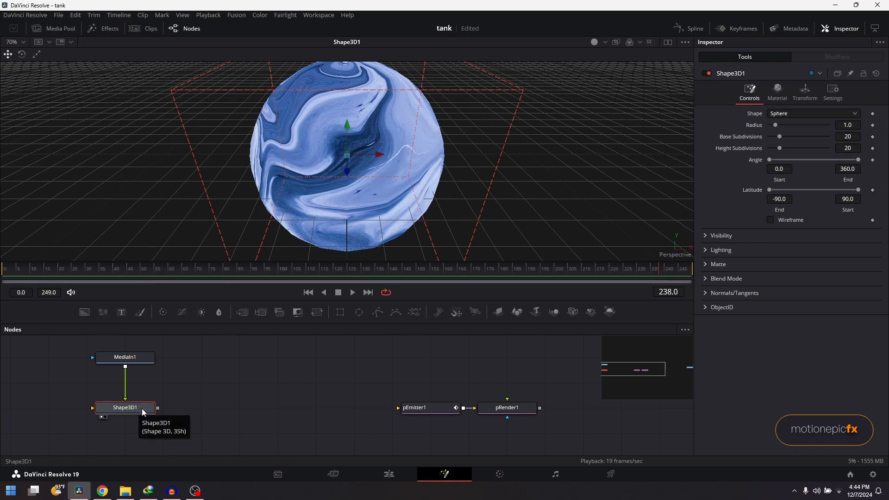
pyautogui.hotkey('shift', 'space')
pyautogui.write('ren')
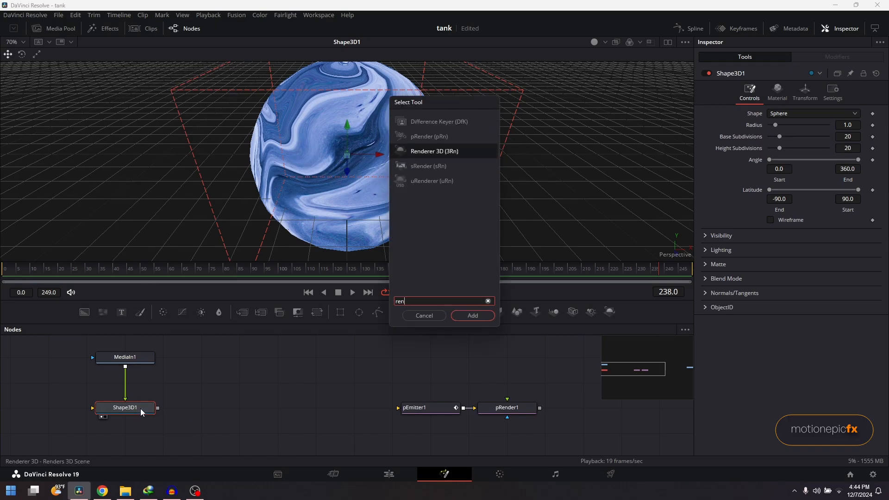
pyautogui.write('der')
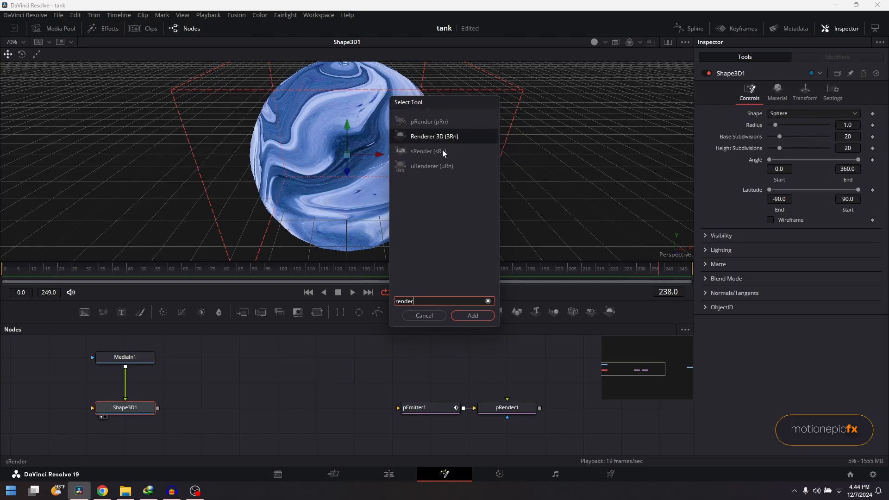
pyautogui.click(434, 137)
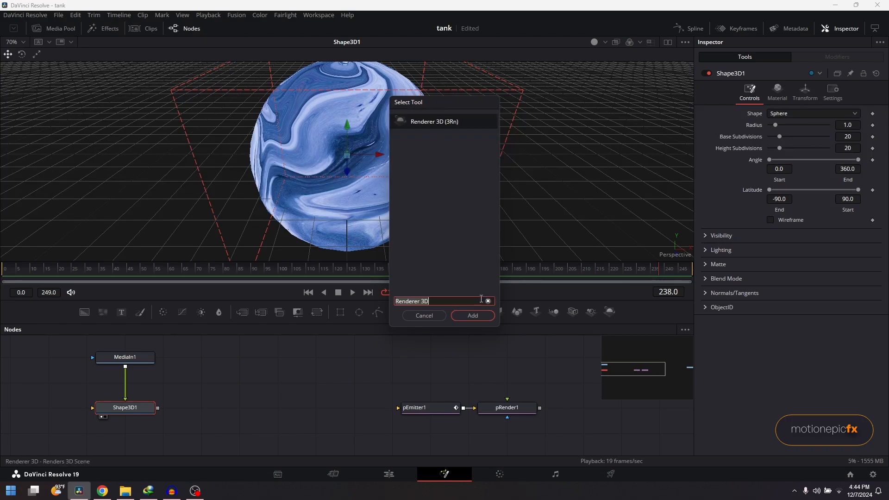
pyautogui.click(473, 315)
pyautogui.moveTo(235, 407); pyautogui.dragTo(417, 408)
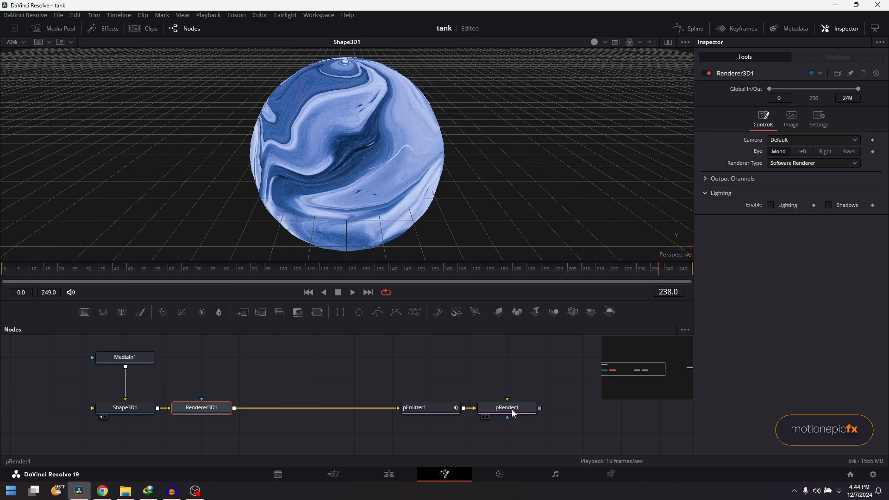
# Show pRender1 in the viewer and reduce the Shape3D1 sphere's radius to 0.49.
pyautogui.moveTo(512, 413); pyautogui.dragTo(387, 108)
pyautogui.scroll(5, 342, 159)
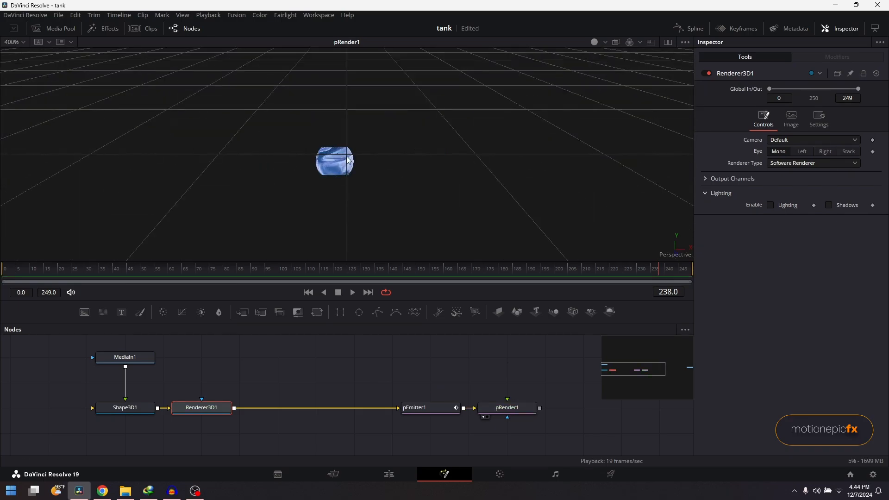
pyautogui.scroll(3, 344, 159)
pyautogui.scroll(-1, 337, 172)
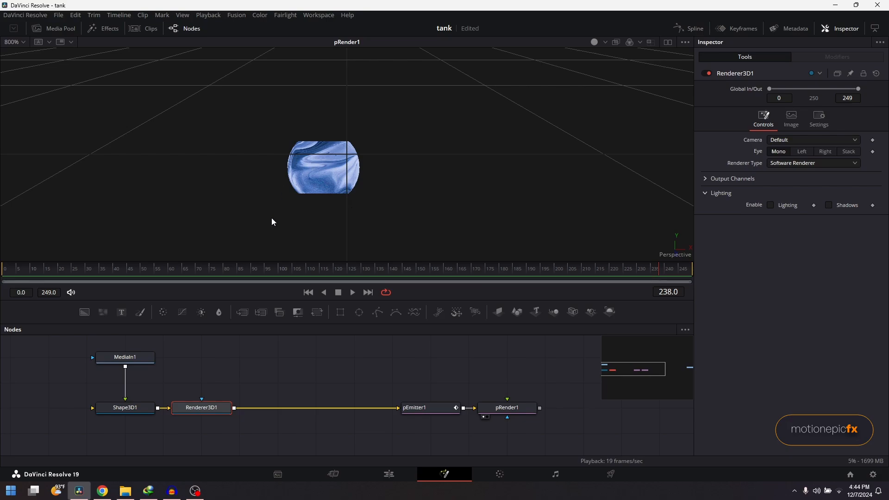
pyautogui.click(115, 410)
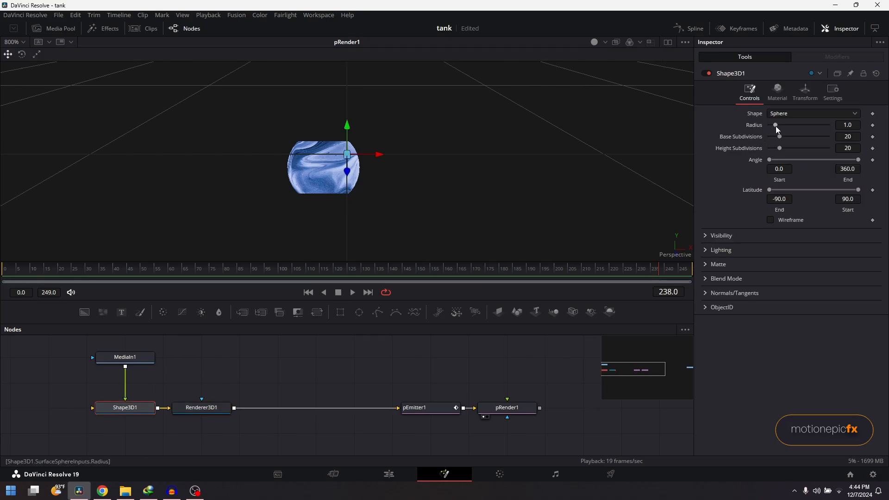
pyautogui.moveTo(776, 126); pyautogui.dragTo(773, 126)
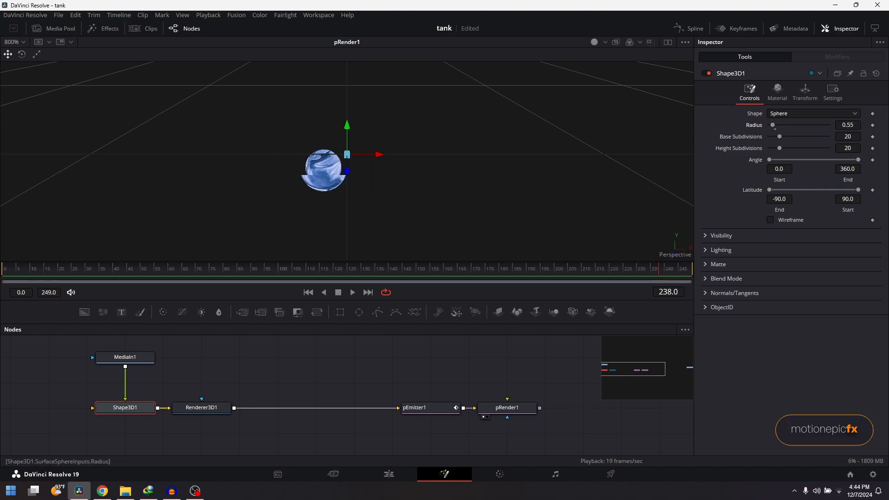
pyautogui.moveTo(847, 125); pyautogui.dragTo(844, 125)
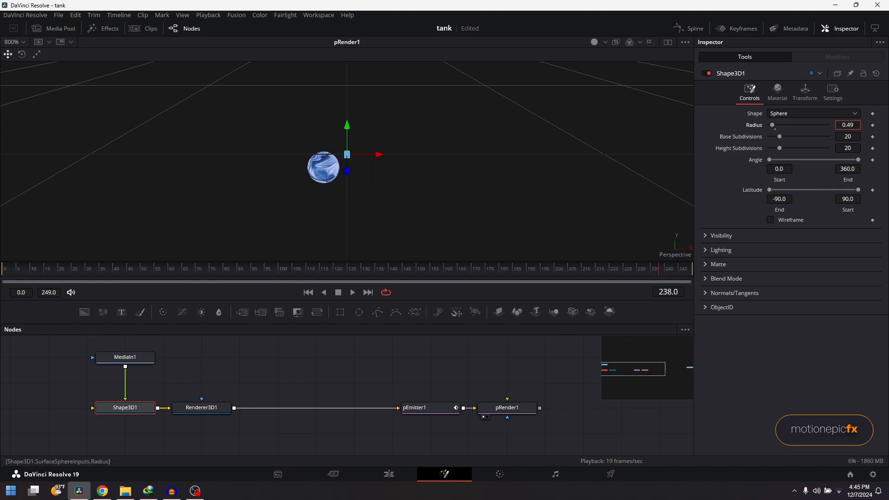
# Move pEmitter1 beside Renderer3D1 and insert a pDirectionalForce node between the emitter and pRender1.
pyautogui.moveTo(437, 407); pyautogui.dragTo(284, 406)
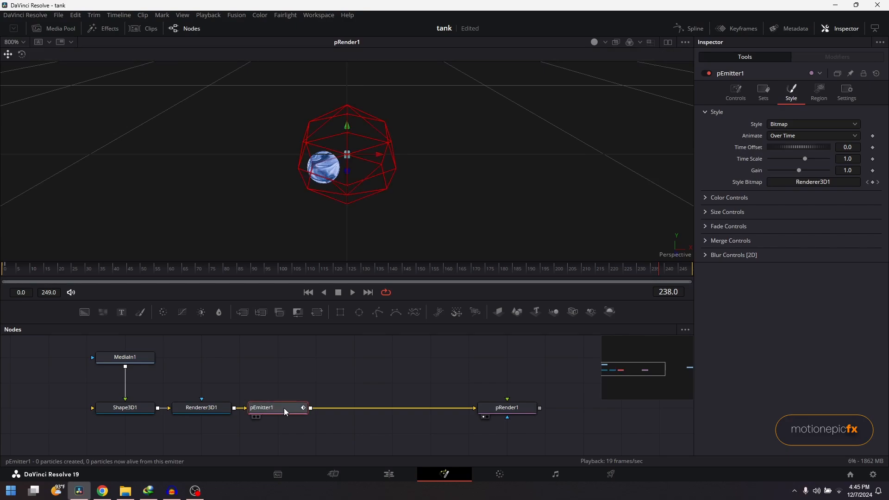
pyautogui.hotkey('shift', 'space')
pyautogui.write('p')
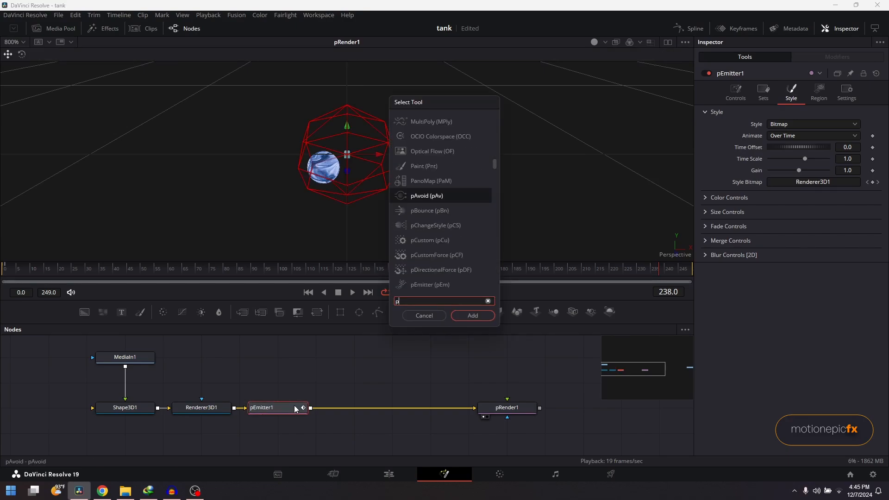
pyautogui.write('doi')
pyautogui.press('BackSpace')
pyautogui.press('BackSpace')
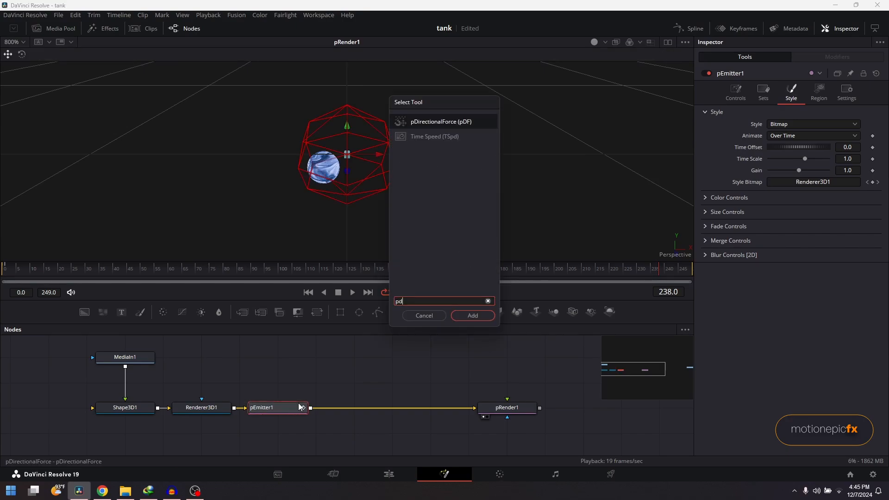
pyautogui.write('i')
pyautogui.click(473, 315)
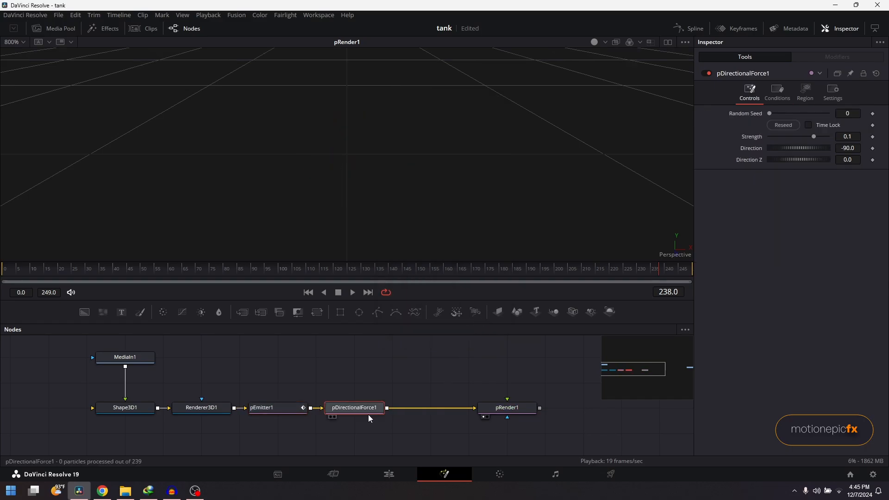
# Play the composition from the first frame to check how the directional force moves the particle.
pyautogui.scroll(-2, 410, 145)
pyautogui.scroll(-4, 406, 154)
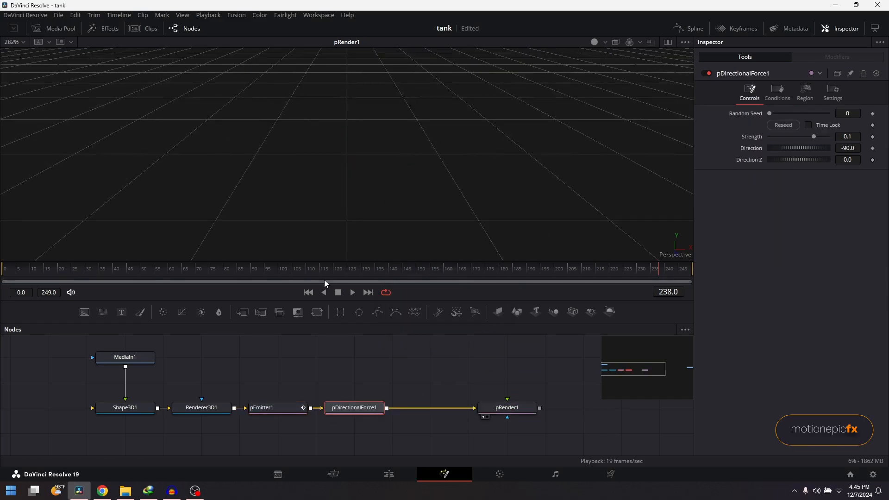
pyautogui.click(308, 292)
pyautogui.scroll(-3, 358, 185)
pyautogui.moveTo(354, 172); pyautogui.dragTo(350, 112)
pyautogui.press('space')
pyautogui.press('space')
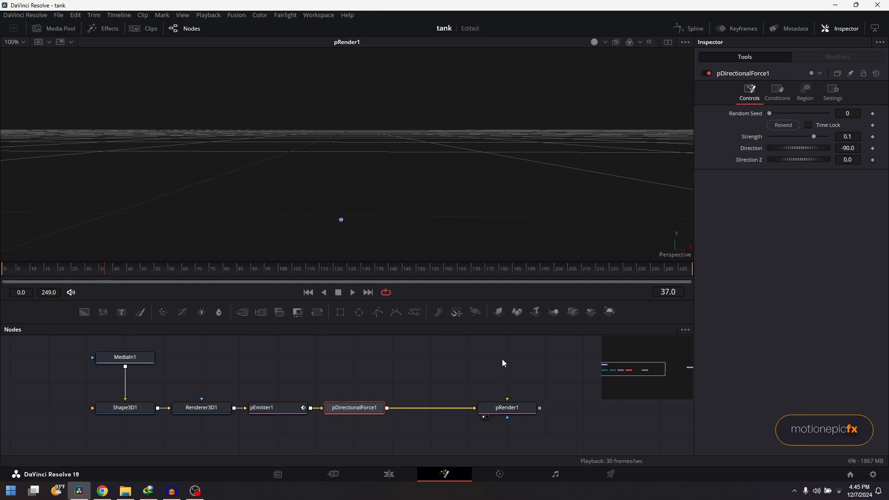
# Look at the Bell 01.wav clip on the Edit page timeline and return to the Fusion page.
pyautogui.moveTo(531, 355); pyautogui.dragTo(432, 369)
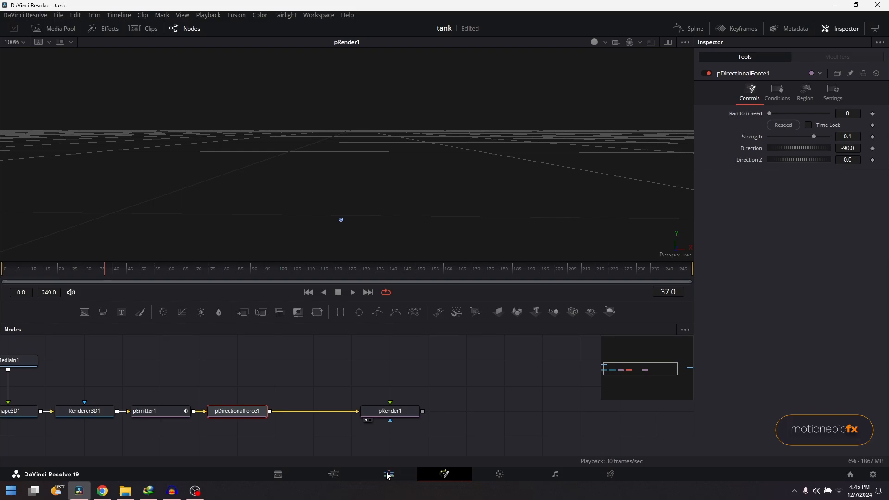
pyautogui.click(388, 474)
pyautogui.click(374, 401)
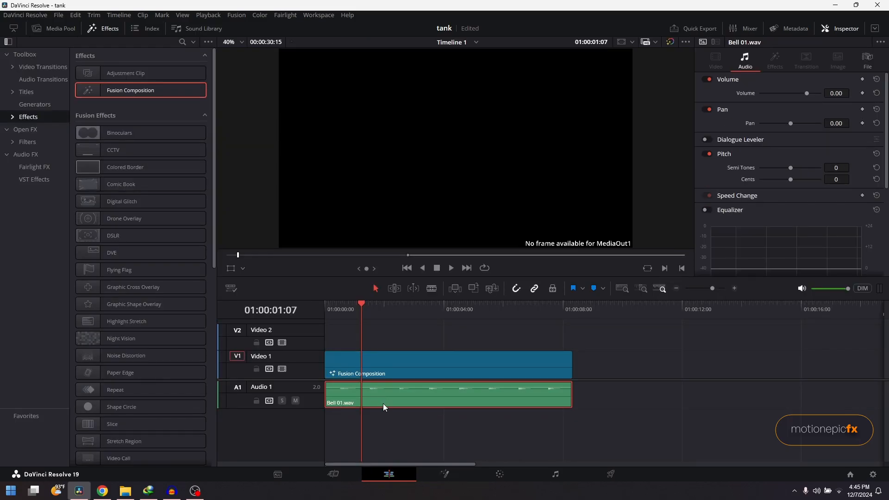
pyautogui.click(447, 474)
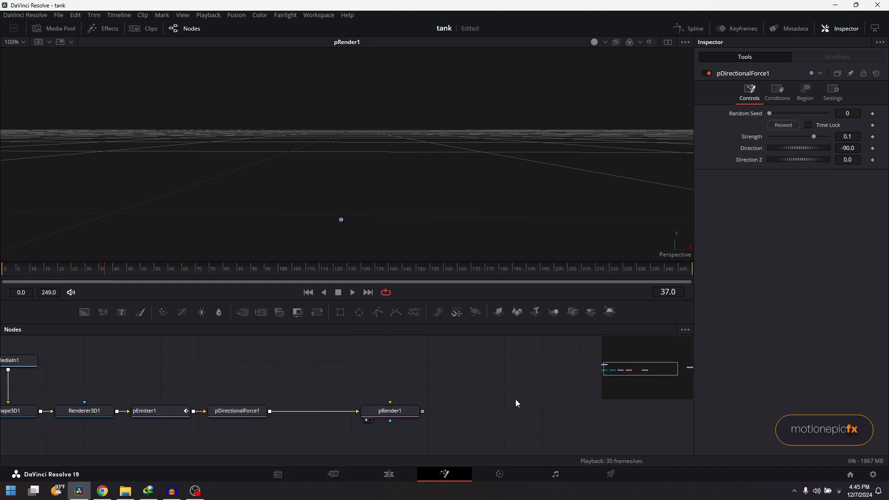
# Add an unconnected Media In node in the empty area after pRender1.
pyautogui.moveTo(515, 399); pyautogui.dragTo(374, 408)
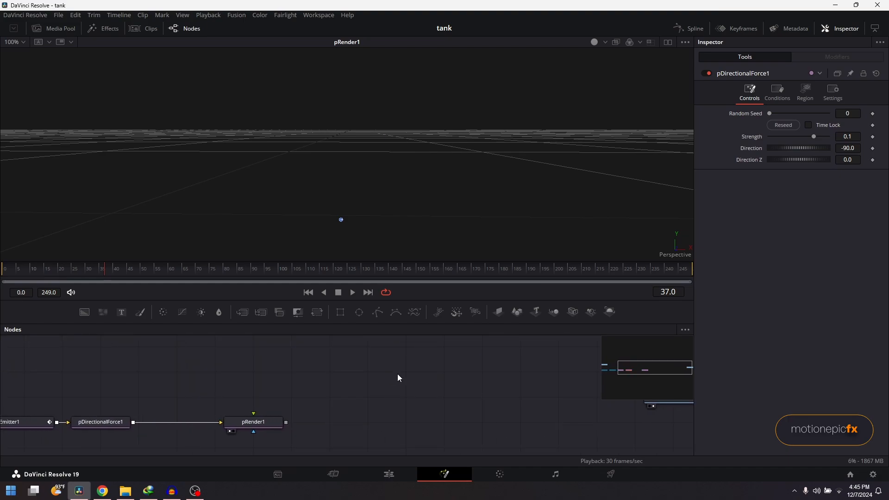
pyautogui.hotkey('shift', 'space')
pyautogui.write('pdi')
pyautogui.press('BackSpace')
pyautogui.press('BackSpace')
pyautogui.press('BackSpace')
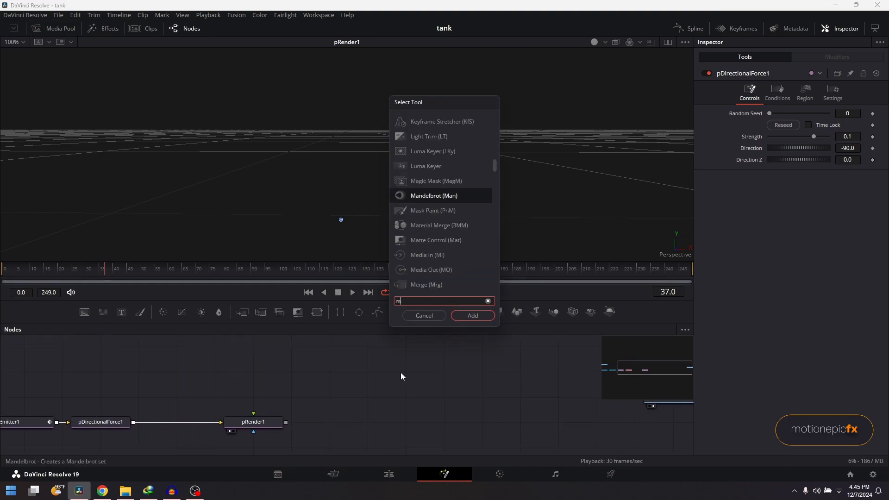
pyautogui.write('medi')
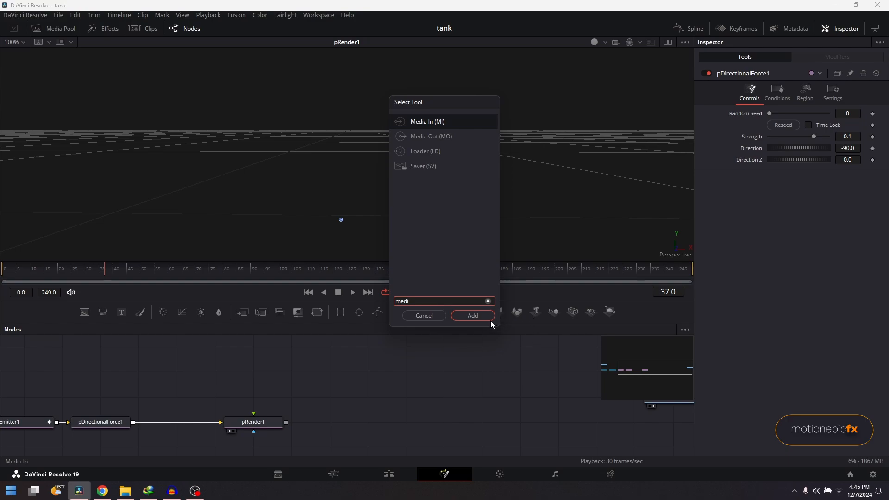
pyautogui.click(489, 318)
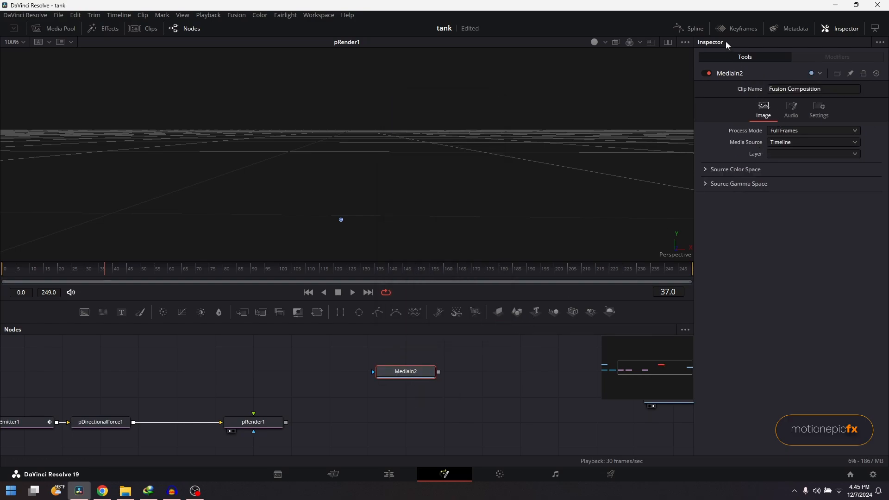
# Examine MediaIn2's left and right audio waveforms in the Keyframes editor while playing from near the start.
pyautogui.click(736, 28)
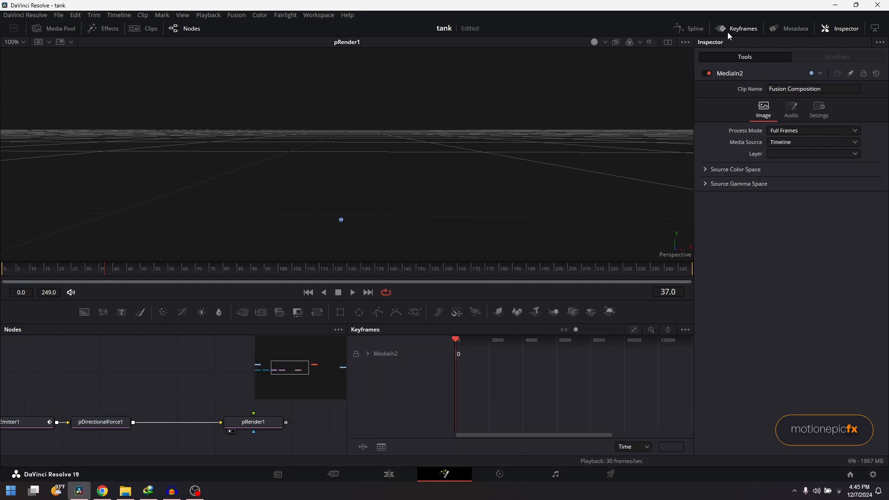
pyautogui.click(367, 354)
pyautogui.click(635, 329)
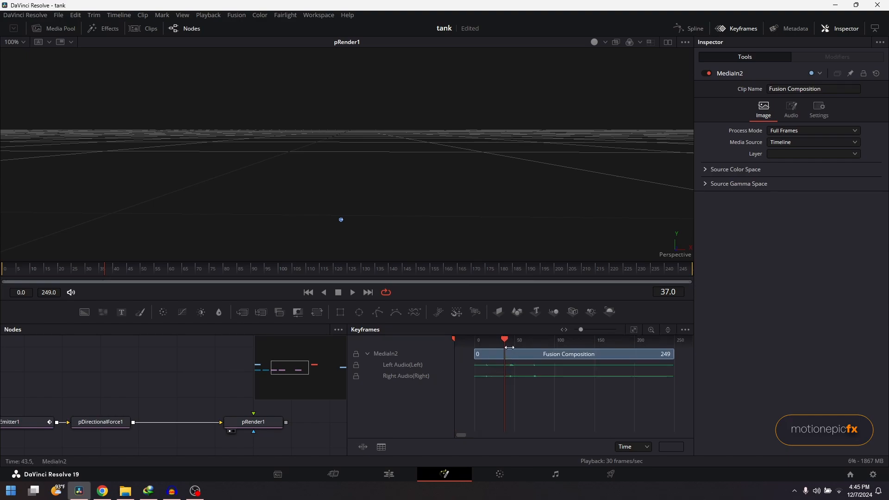
pyautogui.click(479, 341)
pyautogui.click(351, 294)
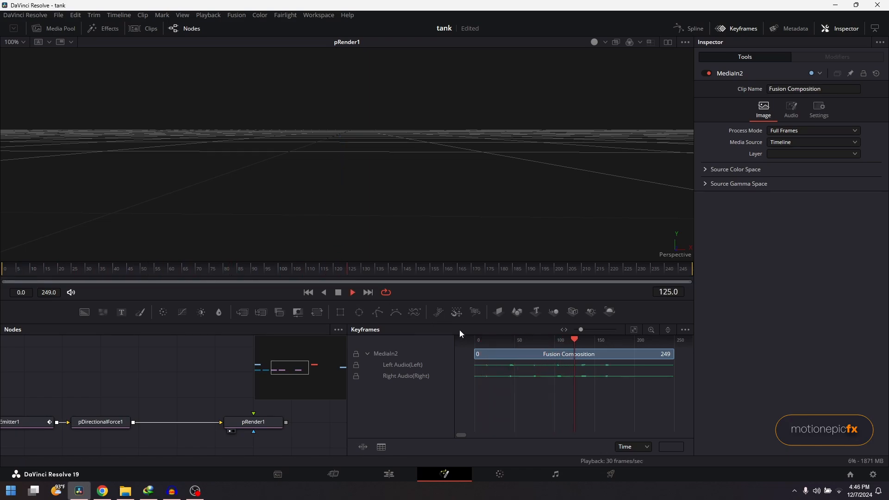
pyautogui.click(337, 293)
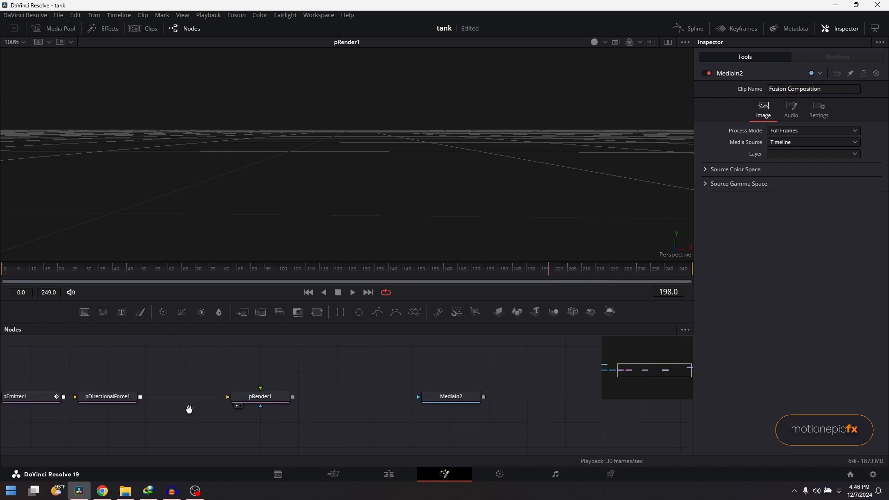
# Scrub to frame 31 to check the falling particle and examine pDirectionalForce1's settings.
pyautogui.moveTo(190, 411); pyautogui.dragTo(229, 403)
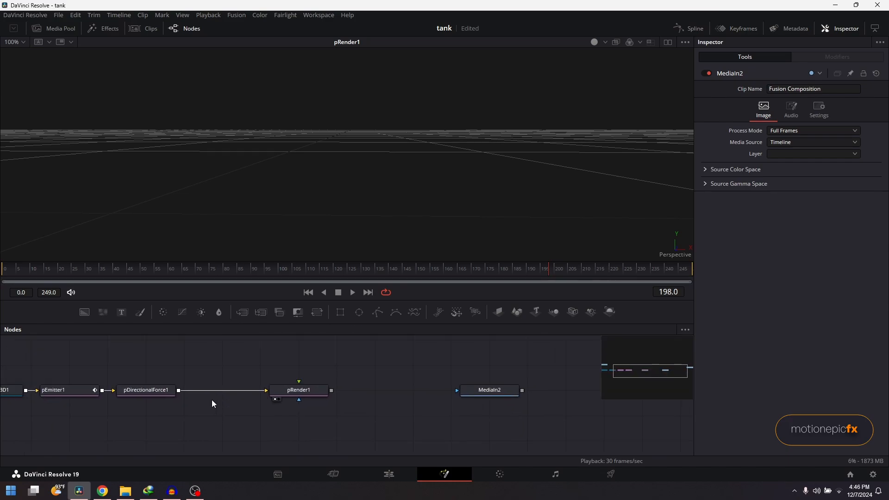
pyautogui.click(82, 268)
pyautogui.moveTo(114, 269); pyautogui.dragTo(87, 265)
pyautogui.click(146, 389)
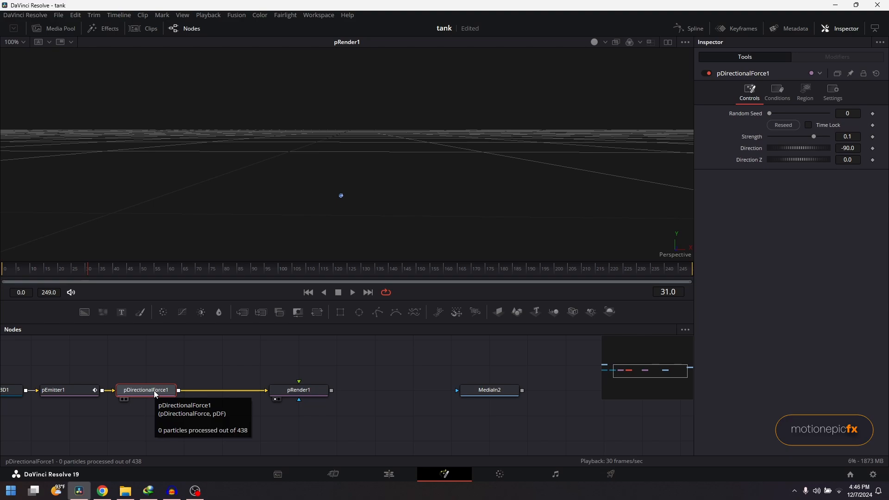
# Move pRender1 close beside pDirectionalForce1 in the node graph.
pyautogui.moveTo(201, 372); pyautogui.dragTo(206, 420)
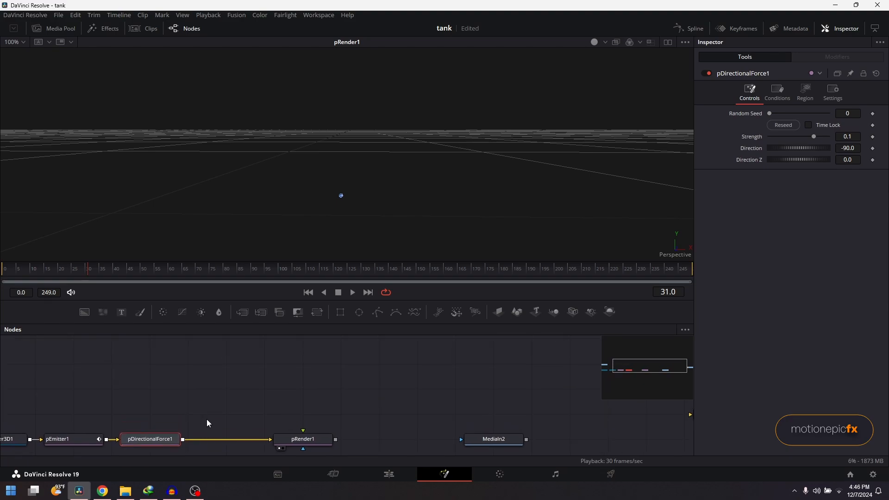
pyautogui.click(229, 394)
pyautogui.moveTo(311, 441); pyautogui.dragTo(235, 441)
pyautogui.click(241, 440)
pyautogui.moveTo(258, 400); pyautogui.dragTo(250, 415)
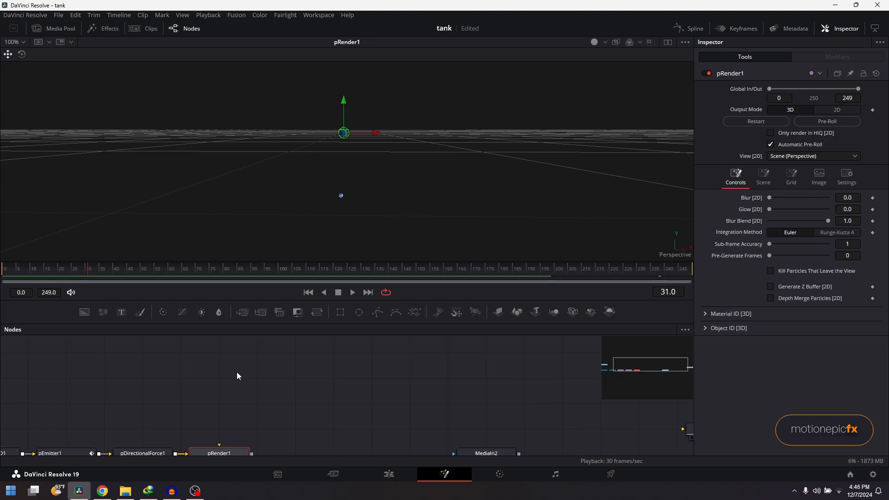
# Add an unconnected Shape 3D node in the empty area above pRender1.
pyautogui.click(227, 367)
pyautogui.moveTo(250, 380); pyautogui.dragTo(259, 355)
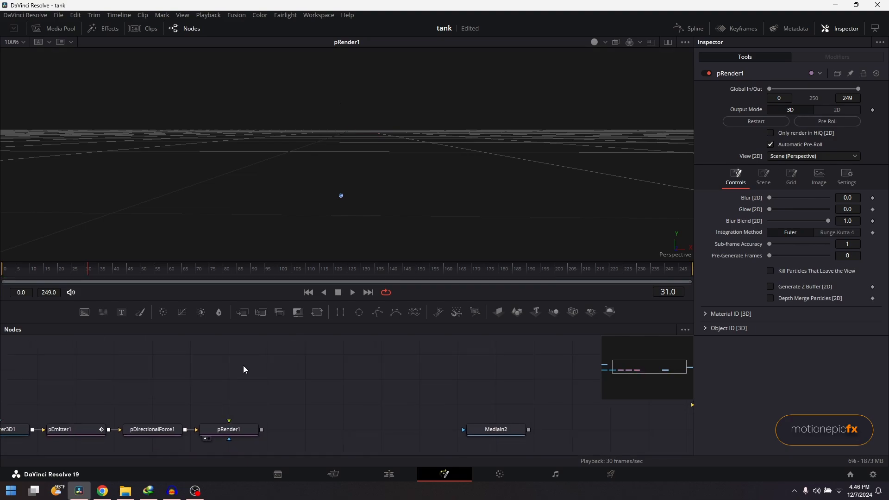
pyautogui.hotkey('shift', 'space')
pyautogui.write('shap')
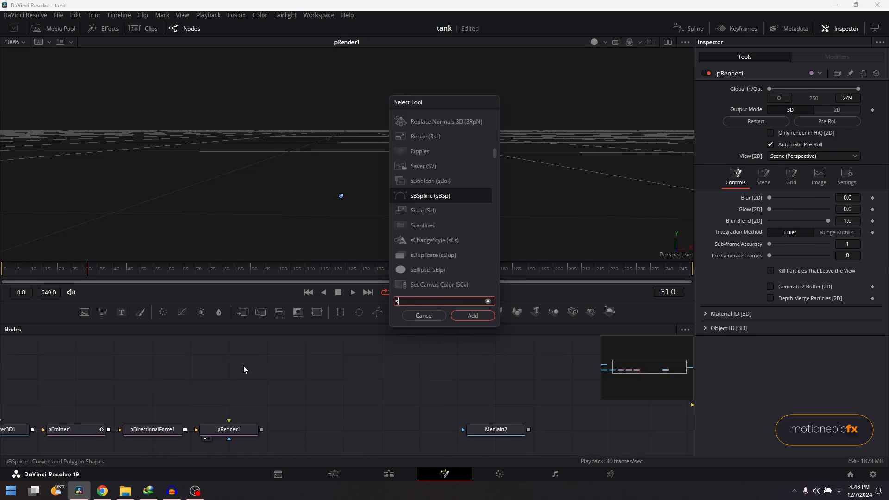
pyautogui.click(472, 315)
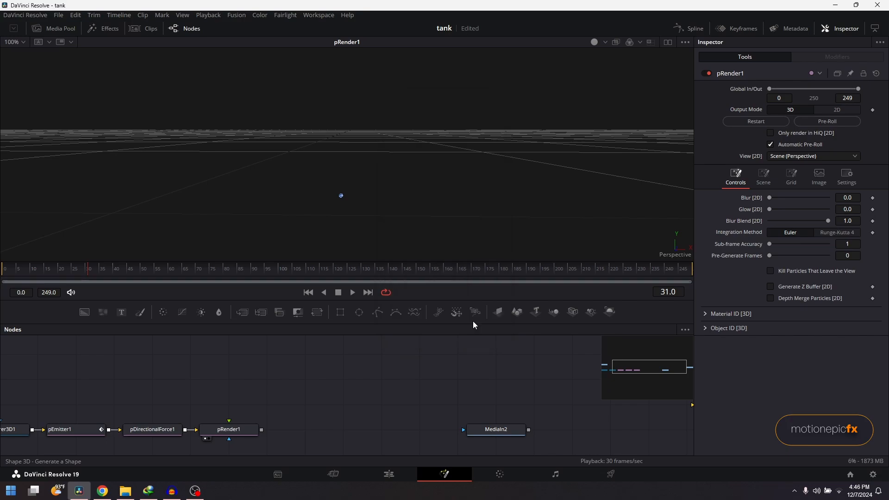
# Rename the new Shape 3D node Shape3D2_BG and show it in the viewer.
pyautogui.press('F2')
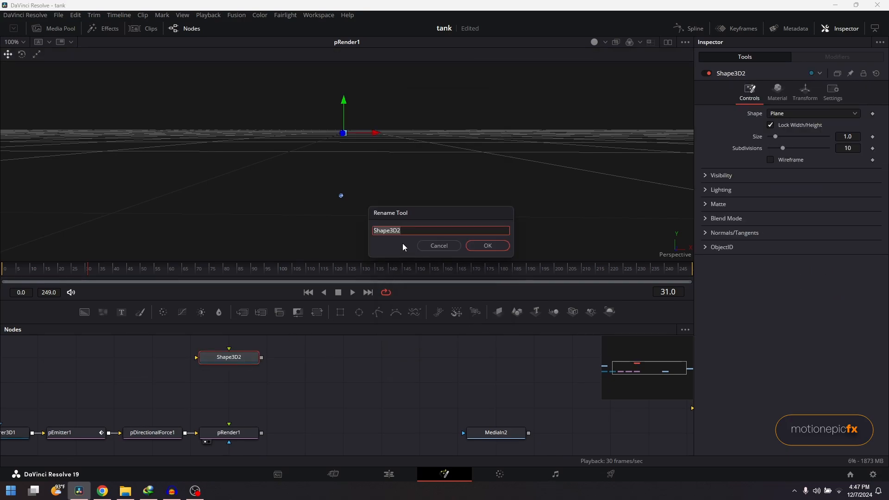
pyautogui.click(406, 229)
pyautogui.write('_BG')
pyautogui.press('Return')
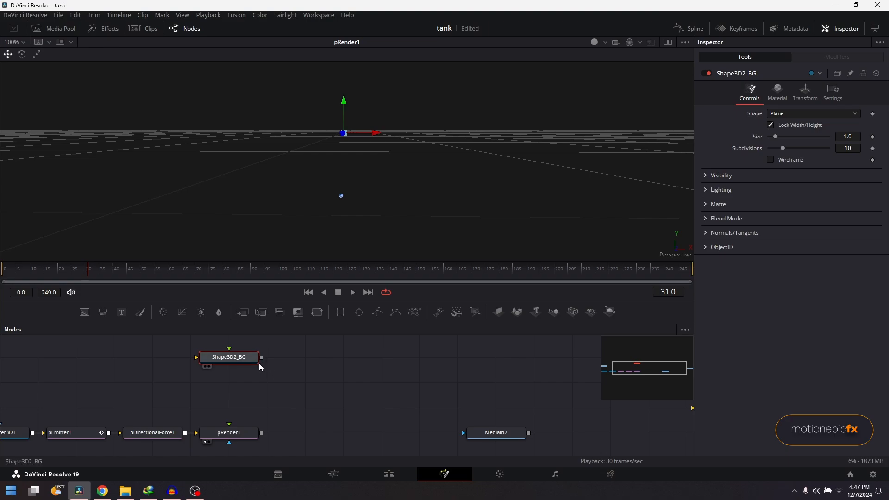
pyautogui.press('1')
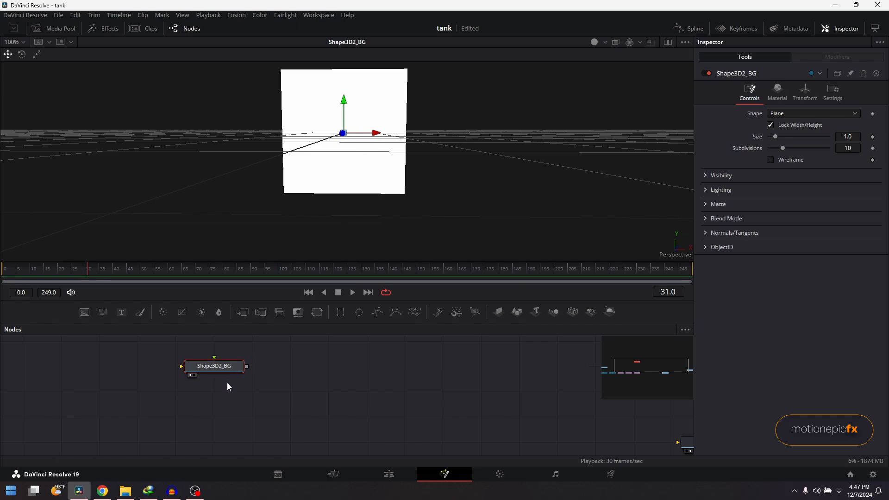
# Paste a copy of Shape3D2_BG below it and make its diffuse colour magenta by setting Green to 0.
pyautogui.click(220, 398)
pyautogui.hotkey('ctrl', 'v')
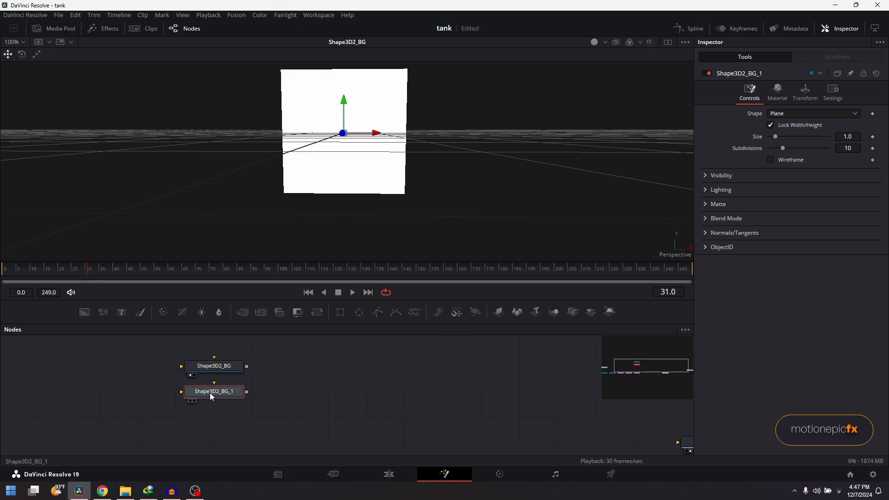
pyautogui.click(776, 92)
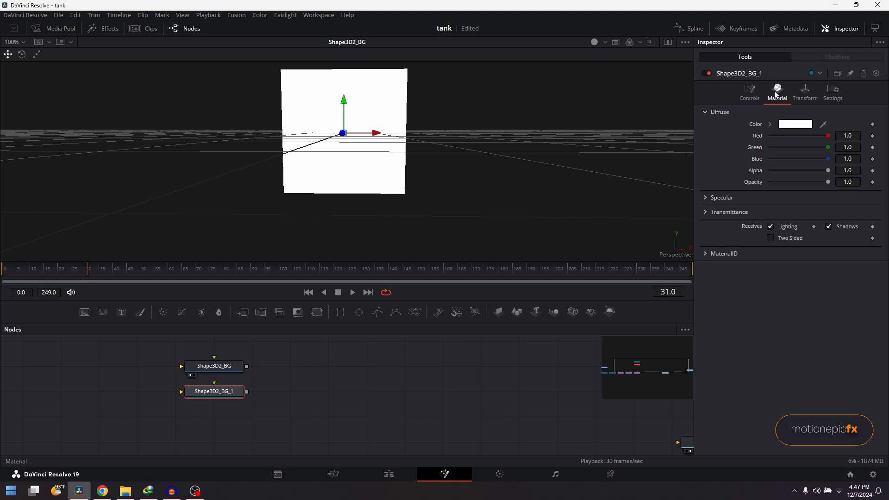
pyautogui.moveTo(827, 147); pyautogui.dragTo(639, 149)
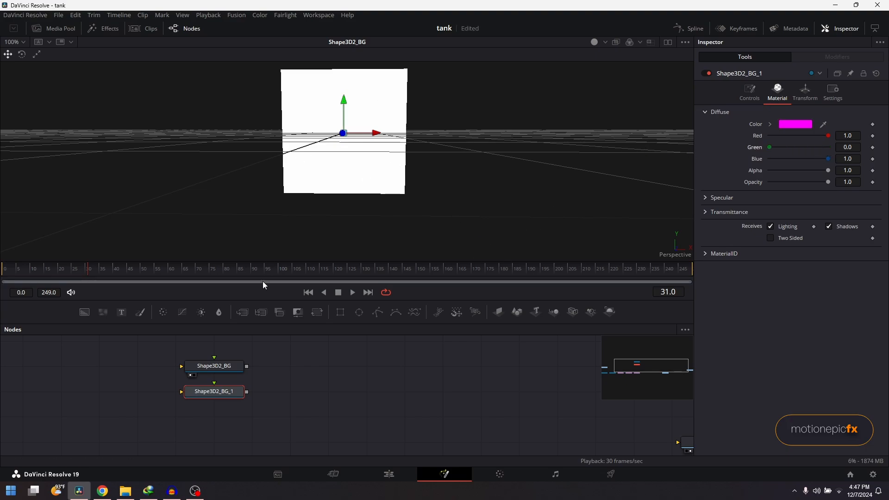
# Combine Shape3D2_BG and its magenta copy in a Merge 3D node and view the result from the side.
pyautogui.moveTo(245, 369); pyautogui.dragTo(246, 390)
pyautogui.press('1')
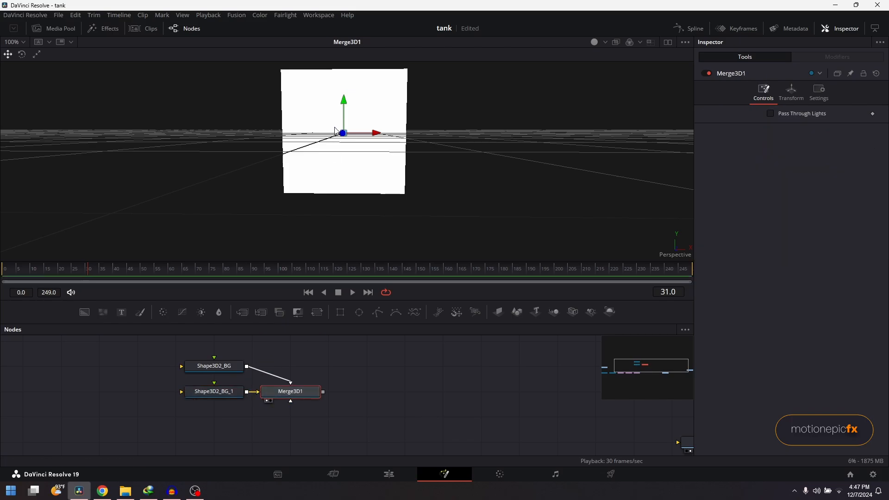
pyautogui.moveTo(304, 132); pyautogui.dragTo(451, 153)
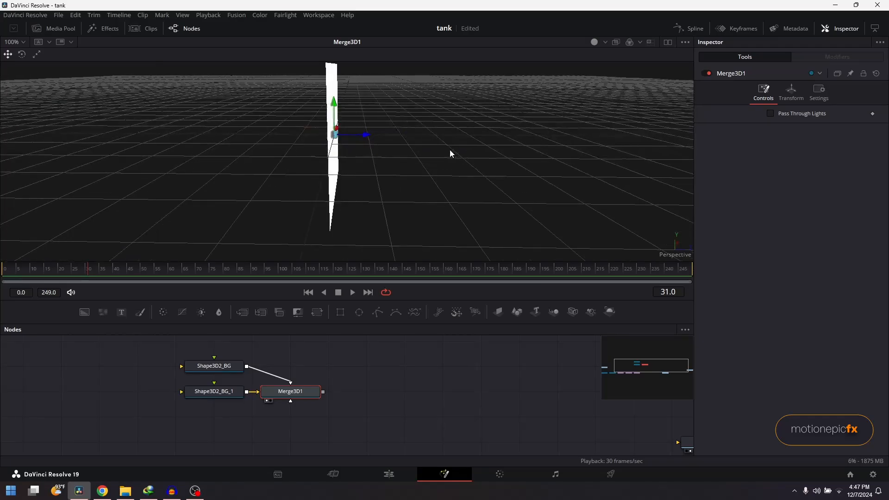
# Change Shape3D2_BG_1 to a cube with unlocked dimensions: width 0.39, height 0.08 and depth 0.1.
pyautogui.click(208, 391)
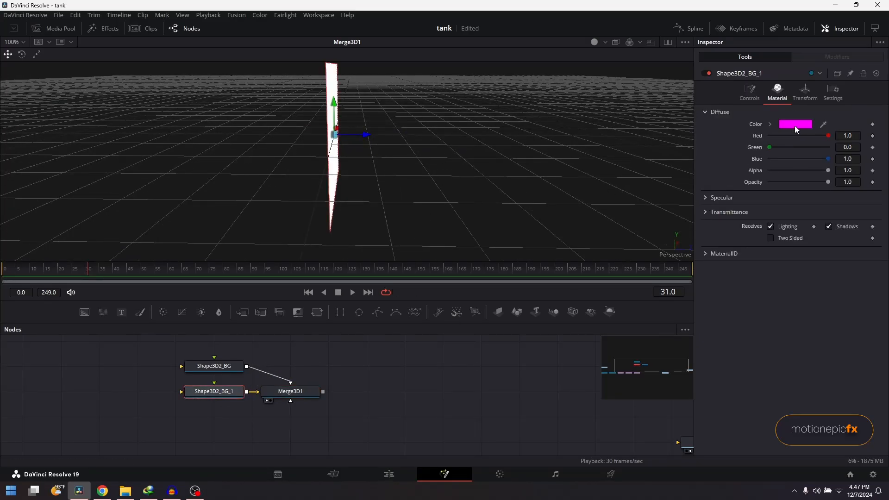
pyautogui.click(749, 95)
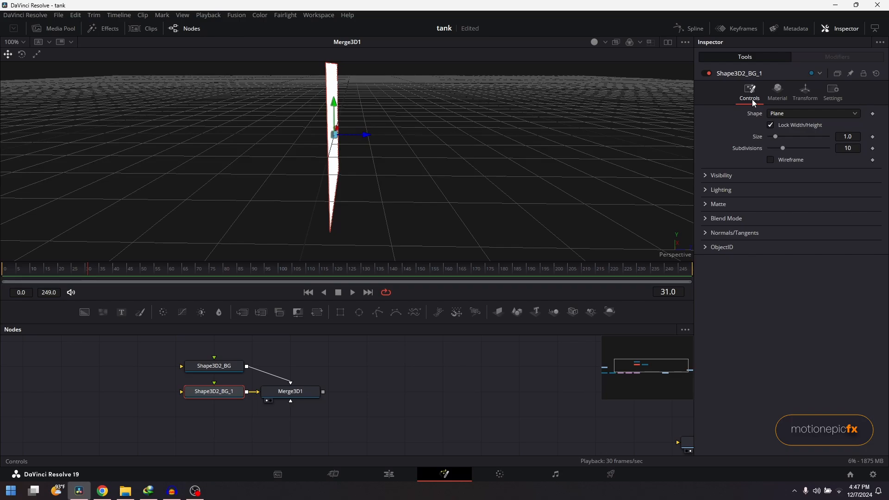
pyautogui.click(785, 114)
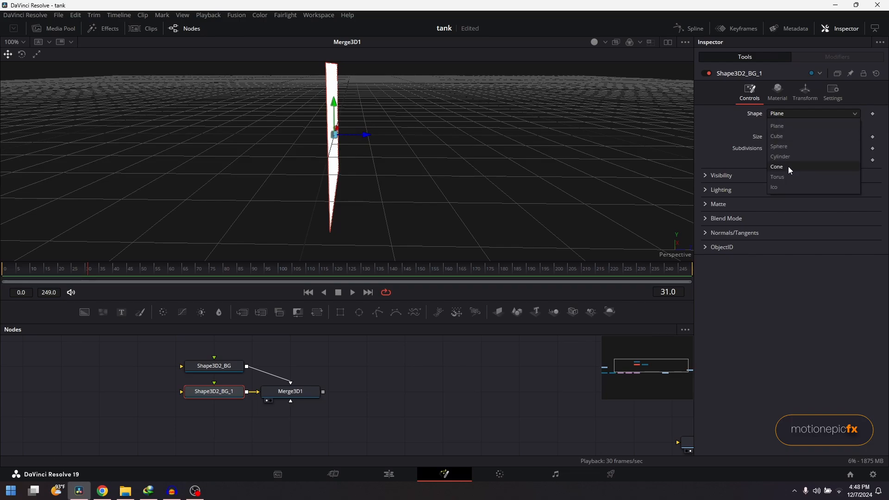
pyautogui.click(777, 135)
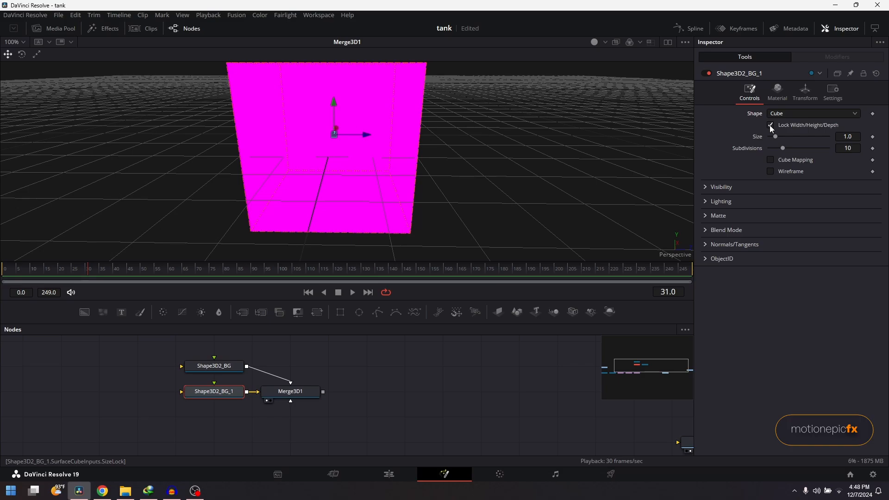
pyautogui.click(769, 125)
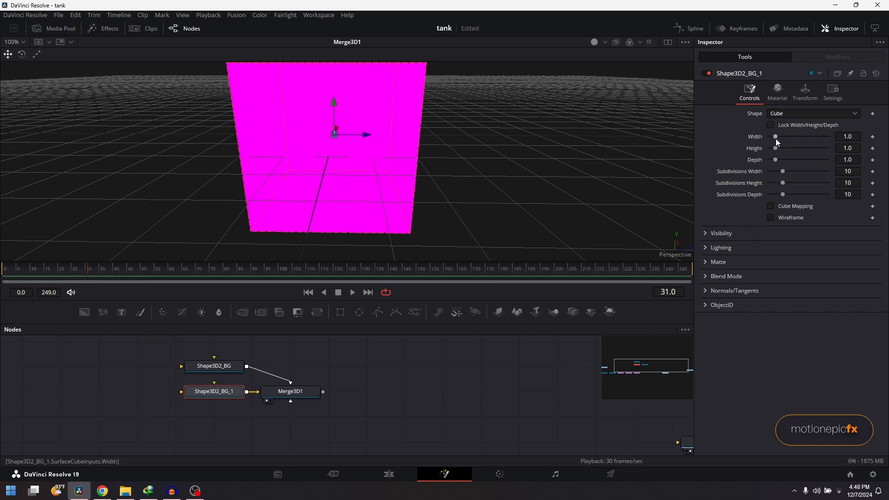
pyautogui.moveTo(777, 138); pyautogui.dragTo(770, 159)
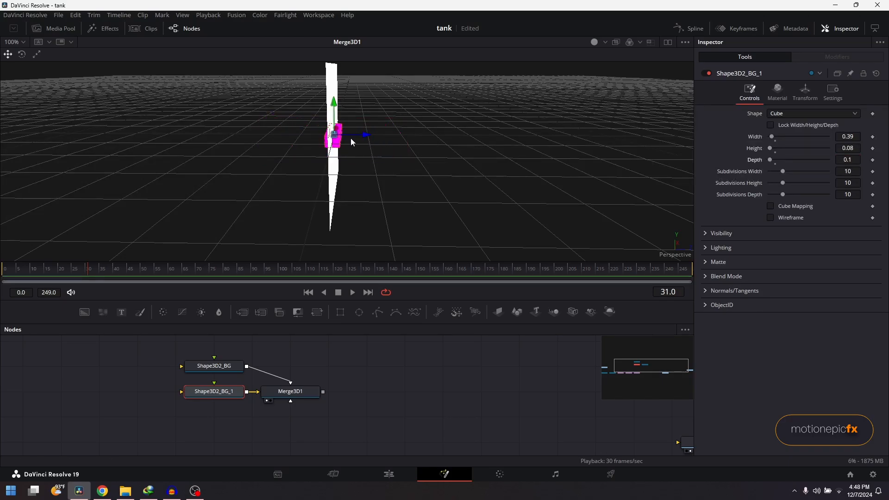
# Reduce the magenta cube's width to 0.18 and its height to 0.05.
pyautogui.scroll(1, 329, 137)
pyautogui.moveTo(329, 137)
pyautogui.mouseDown()
pyautogui.moveTo(337, 143)
pyautogui.moveTo(356, 114)
pyautogui.moveTo(368, 116)
pyautogui.moveTo(344, 127)
pyautogui.moveTo(345, 141)
pyautogui.moveTo(341, 125)
pyautogui.moveTo(336, 134)
pyautogui.mouseUp()
pyautogui.scroll(-1, 364, 117)
pyautogui.scroll(-1, 341, 127)
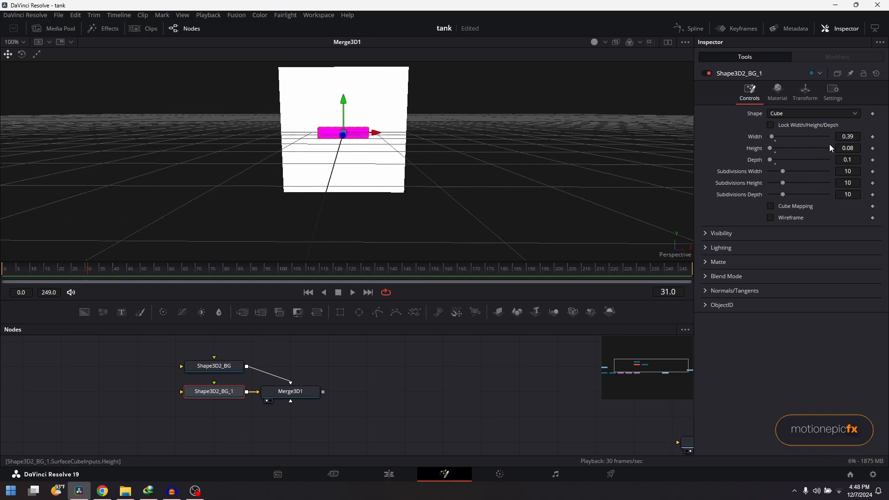
pyautogui.moveTo(852, 139)
pyautogui.mouseDown()
pyautogui.moveTo(831, 140)
pyautogui.moveTo(849, 149)
pyautogui.mouseUp()
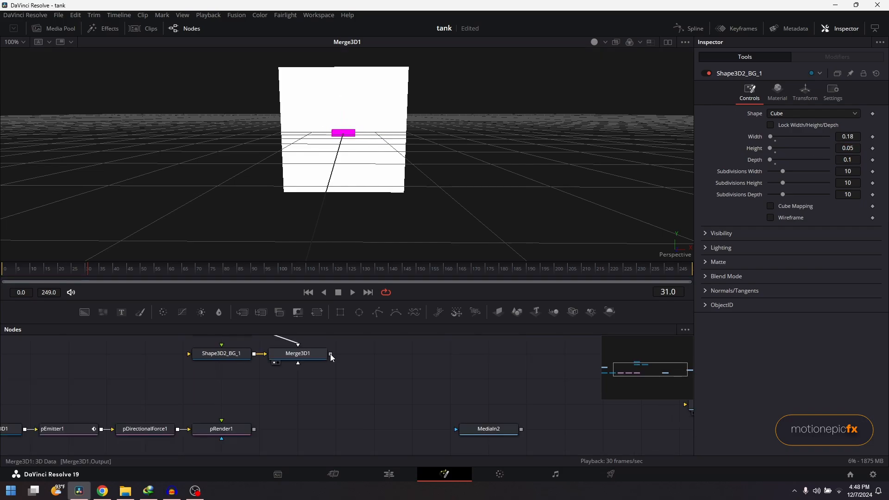
# Combine pRender1 and Merge3D1 in a new Merge 3D node, view it and scrub to compare the particle with the shapes.
pyautogui.moveTo(331, 354); pyautogui.dragTo(254, 429)
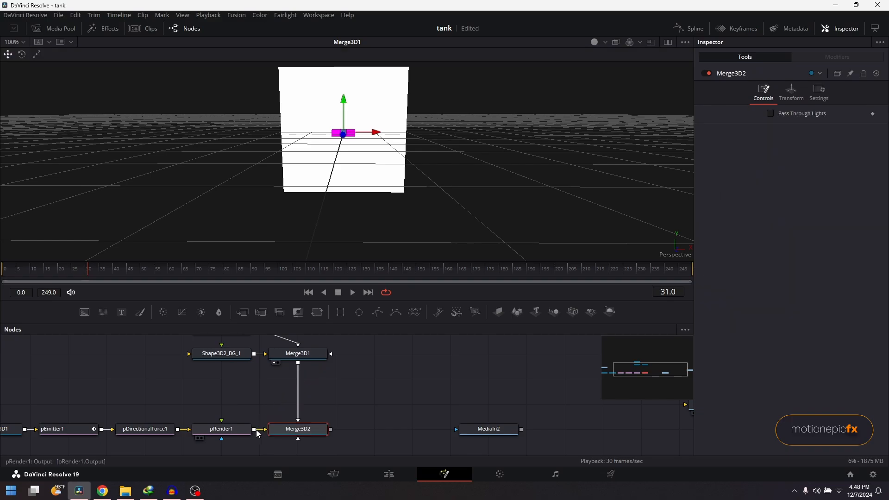
pyautogui.moveTo(317, 430); pyautogui.dragTo(390, 118)
pyautogui.moveTo(68, 273); pyautogui.dragTo(94, 276)
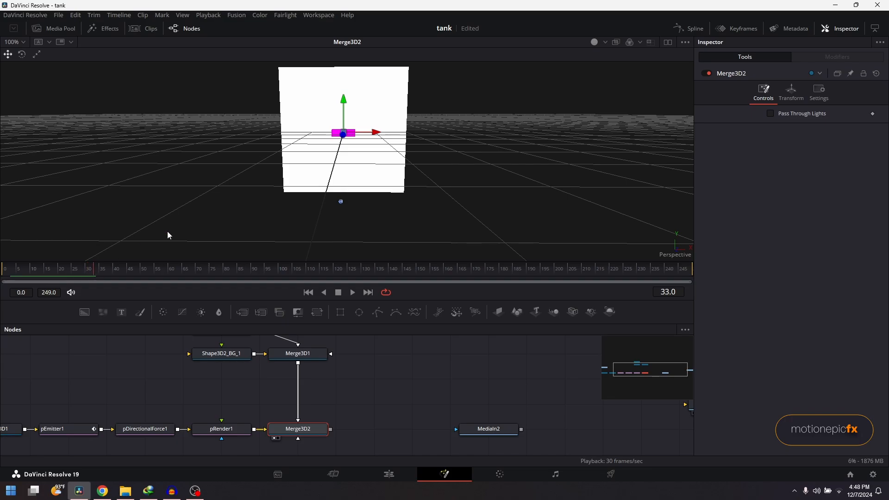
pyautogui.moveTo(298, 182); pyautogui.dragTo(464, 173)
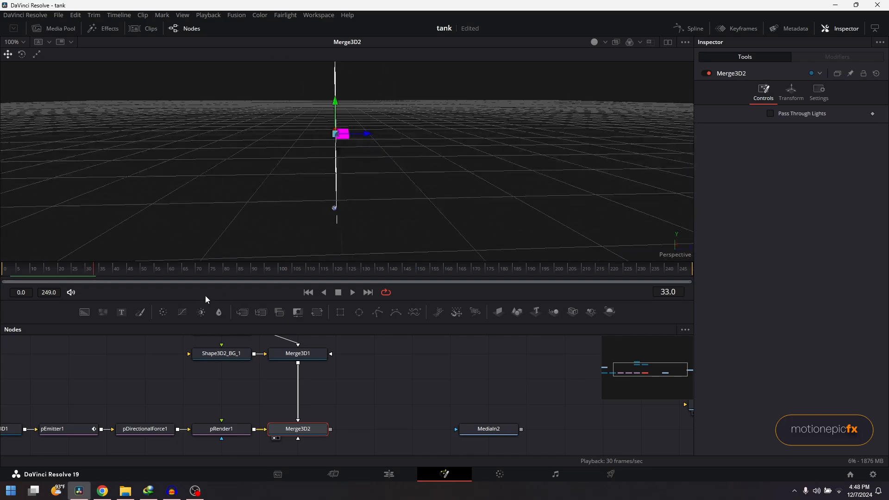
pyautogui.moveTo(132, 270); pyautogui.dragTo(65, 263)
# Move pEmitter1 slightly forward along the Z axis so the particle sits in front of the white plane.
pyautogui.moveTo(100, 380); pyautogui.dragTo(173, 377)
pyautogui.click(143, 427)
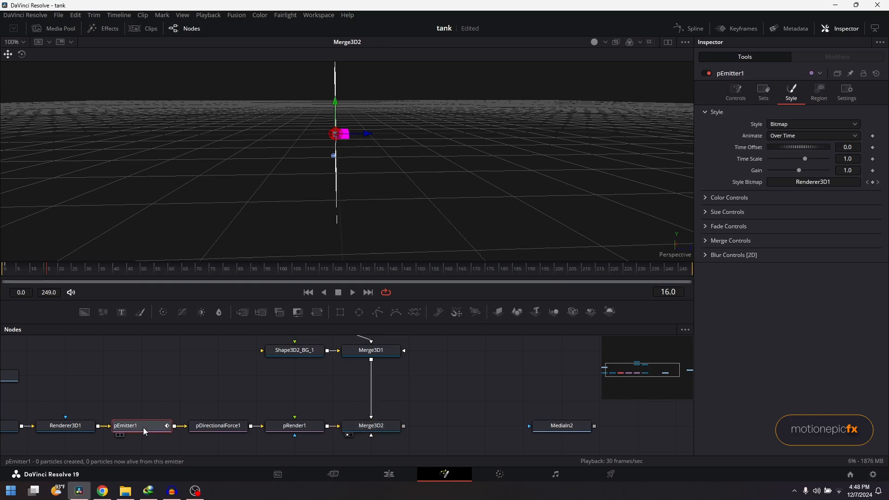
pyautogui.moveTo(366, 138); pyautogui.dragTo(373, 137)
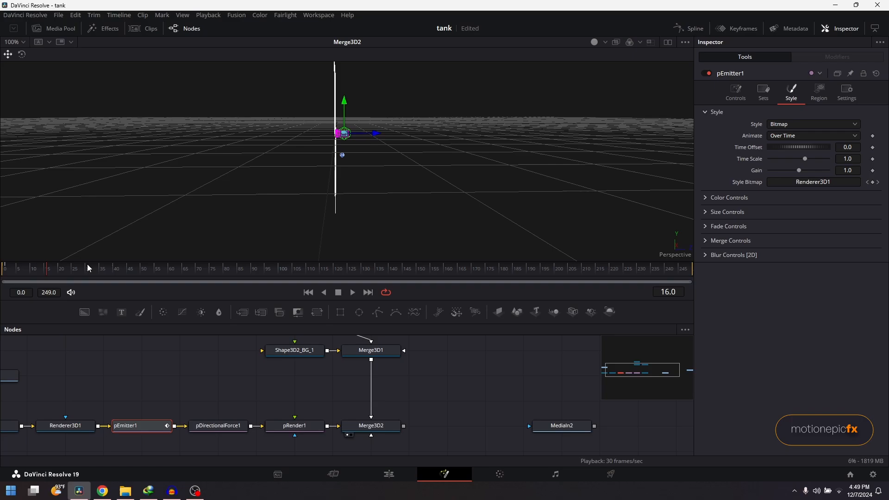
# Raise pEmitter1 above the magenta cube to near the plane's upper edge at frame 0, and play back the fall.
pyautogui.moveTo(29, 271); pyautogui.dragTo(1, 265)
pyautogui.moveTo(403, 159); pyautogui.dragTo(366, 176)
pyautogui.moveTo(342, 103); pyautogui.dragTo(328, 49)
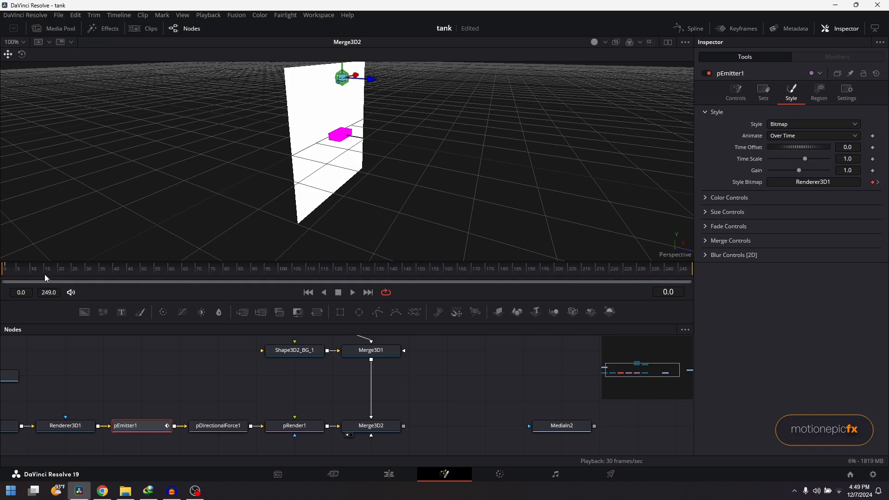
pyautogui.press('space')
pyautogui.press('space')
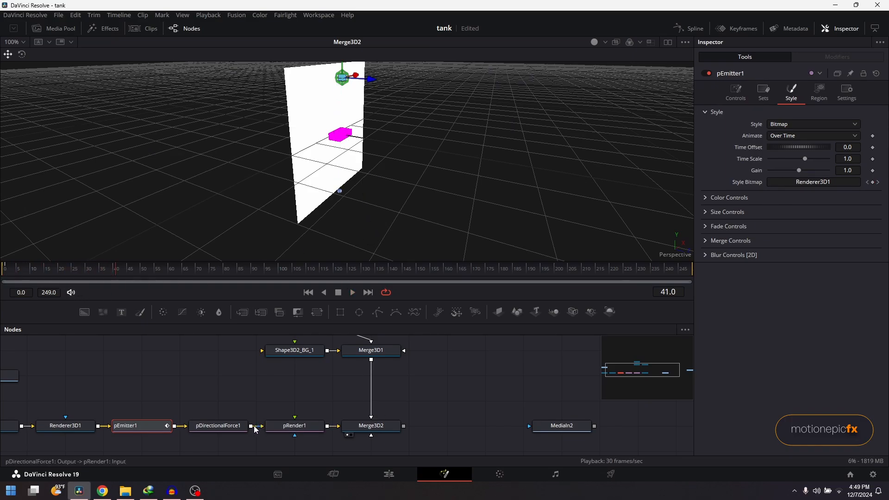
# Insert a pBounce node between pDirectionalForce1 and pRender1 and show its settings.
pyautogui.click(211, 427)
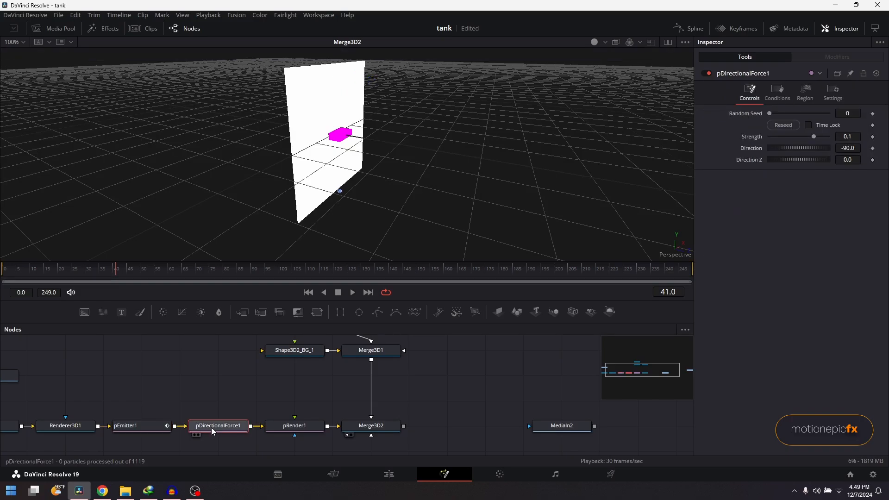
pyautogui.hotkey('shift', 'space')
pyautogui.write('shap')
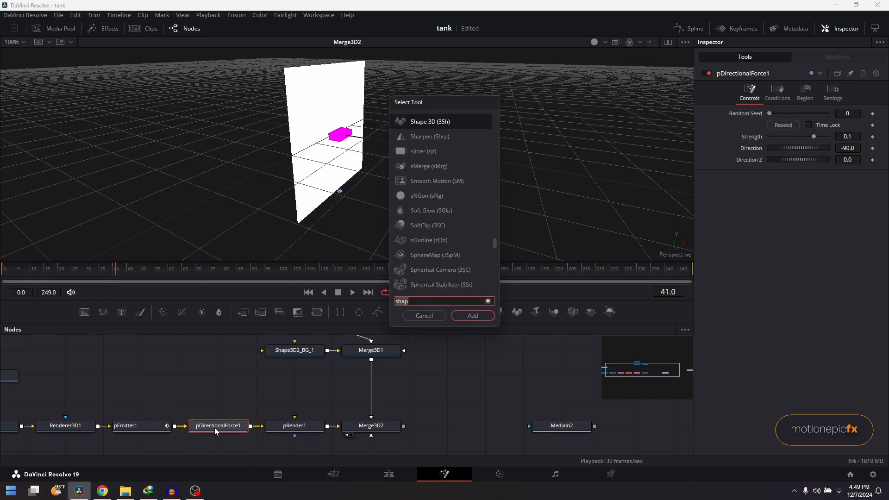
pyautogui.press('BackSpace')
pyautogui.press('BackSpace')
pyautogui.press('BackSpace')
pyautogui.press('BackSpace')
pyautogui.write('pbou')
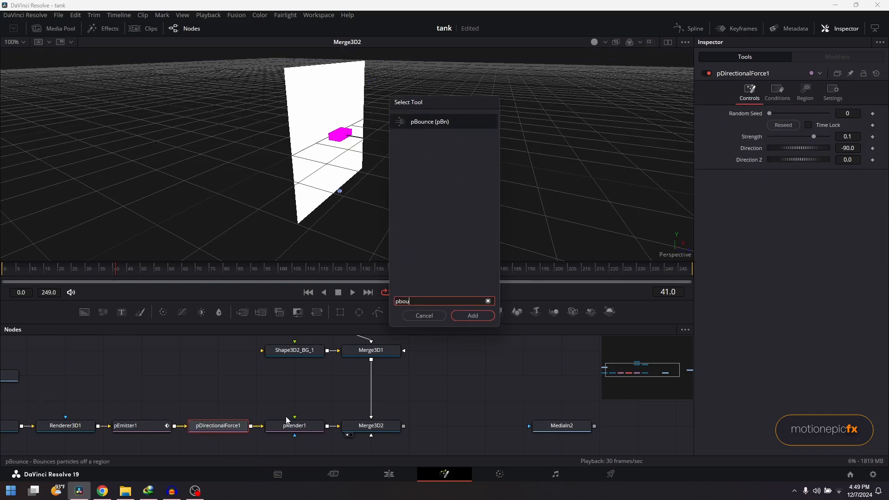
pyautogui.click(471, 316)
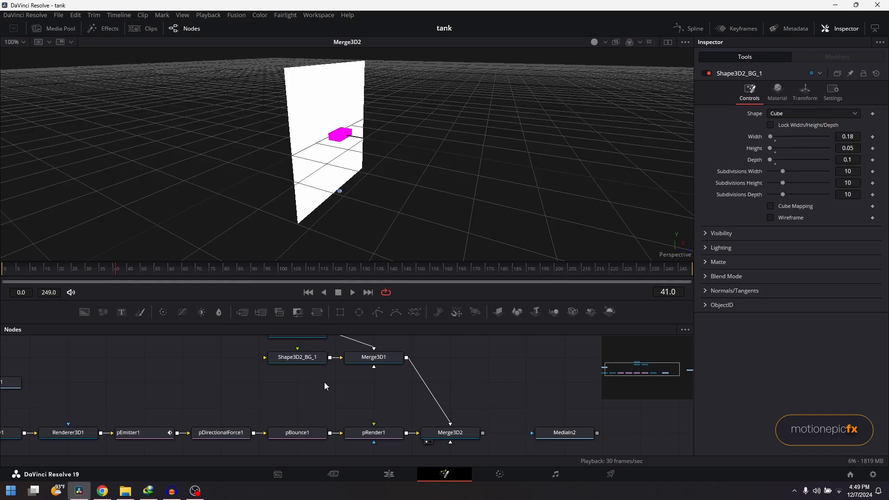
pyautogui.click(290, 432)
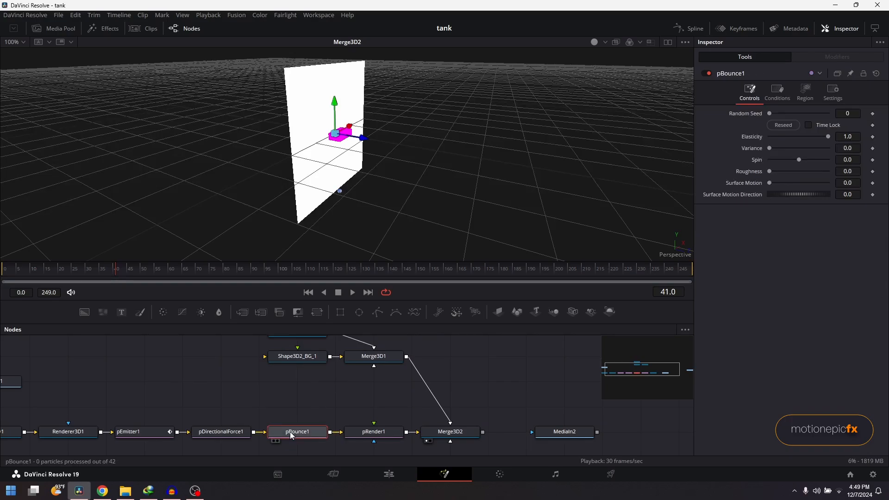
# Set pBounce1's region to Mesh and connect Shape3D2_BG_1 to it as the bounce surface.
pyautogui.click(805, 95)
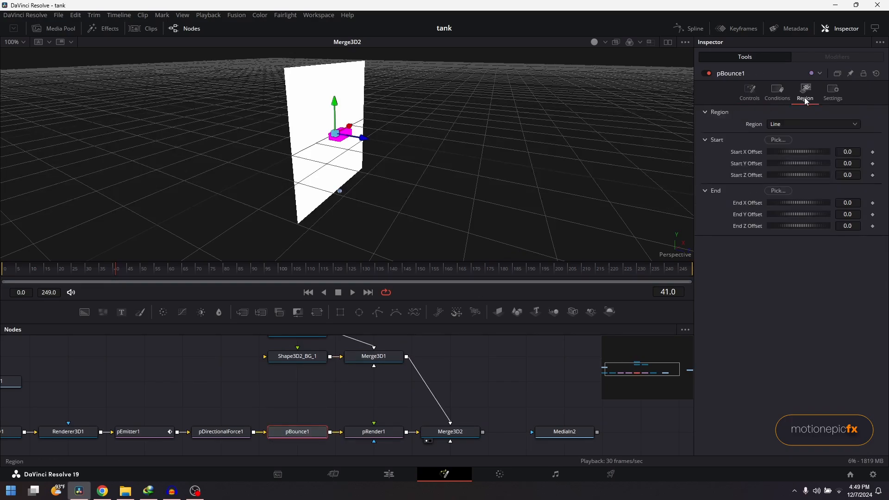
pyautogui.click(777, 124)
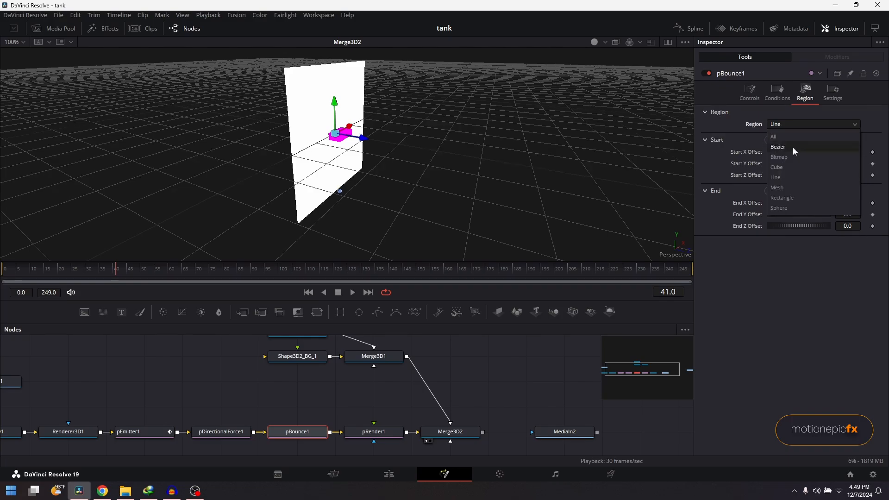
pyautogui.click(776, 187)
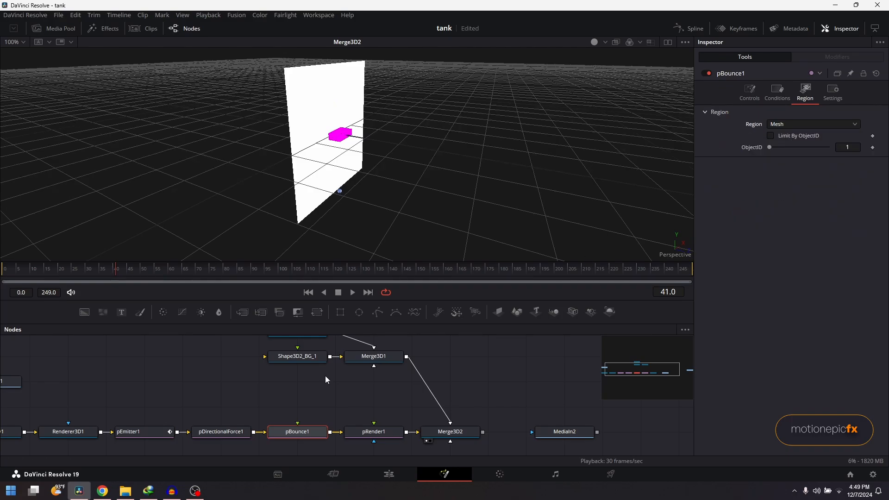
pyautogui.click(297, 358)
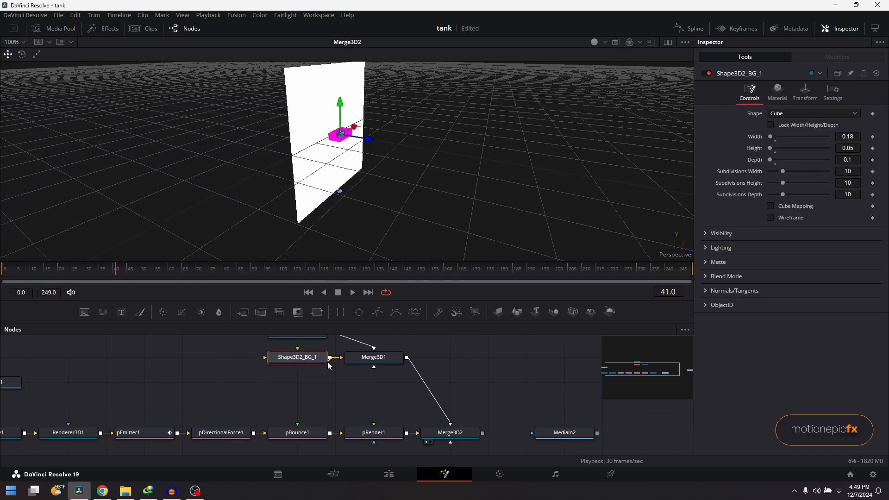
pyautogui.moveTo(294, 415); pyautogui.dragTo(297, 425)
# Play back the bounce from frame 0 and inspect up close how the sphere meets the magenta cube at frame 26.
pyautogui.click(307, 293)
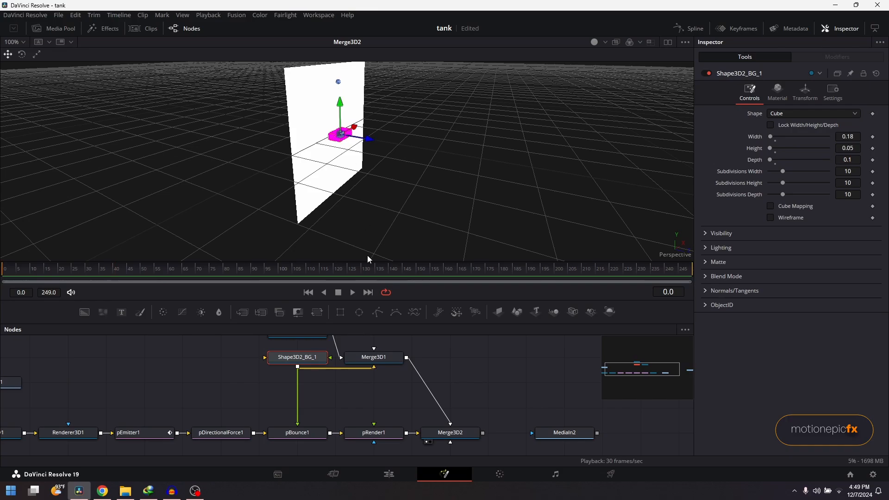
pyautogui.click(354, 293)
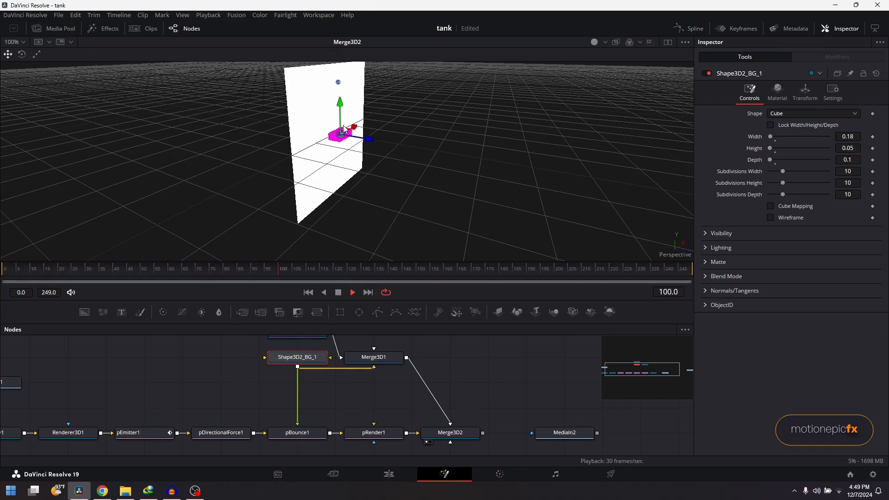
pyautogui.press('space')
pyautogui.scroll(4, 346, 131)
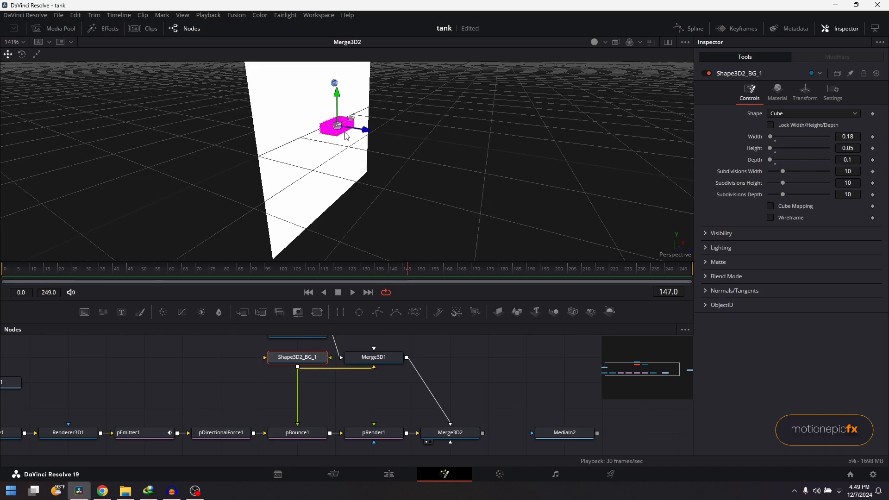
pyautogui.moveTo(346, 132); pyautogui.dragTo(272, 278)
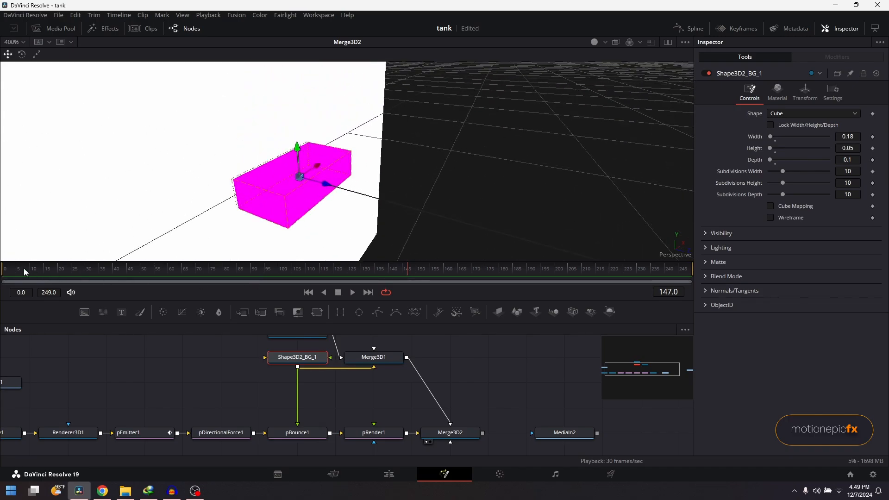
pyautogui.moveTo(26, 272); pyautogui.dragTo(75, 278)
pyautogui.scroll(3, 277, 175)
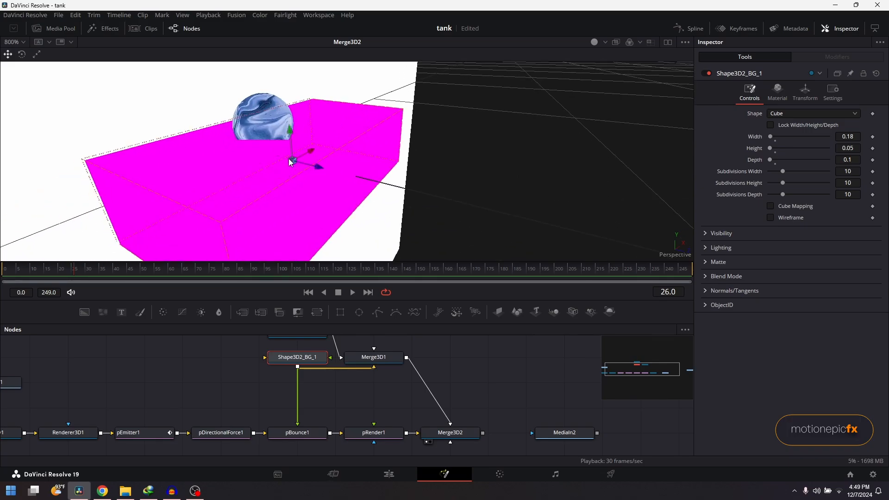
pyautogui.moveTo(320, 196); pyautogui.dragTo(291, 178)
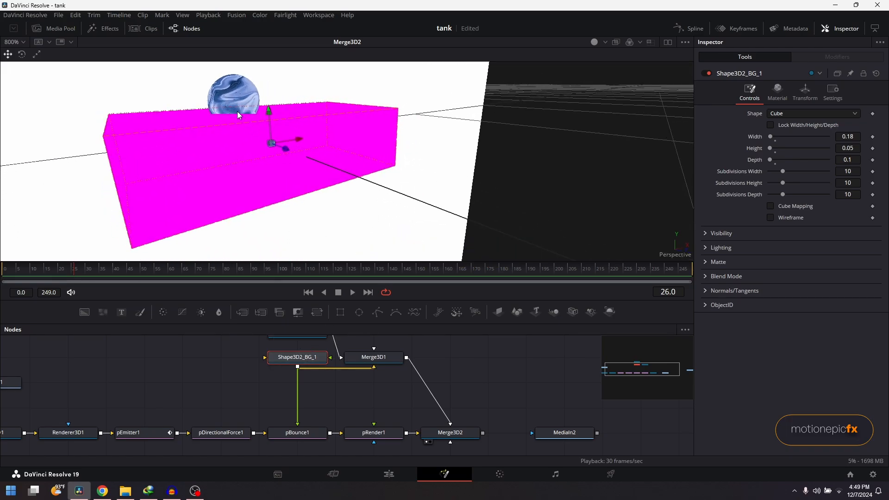
pyautogui.moveTo(241, 107); pyautogui.dragTo(198, 146)
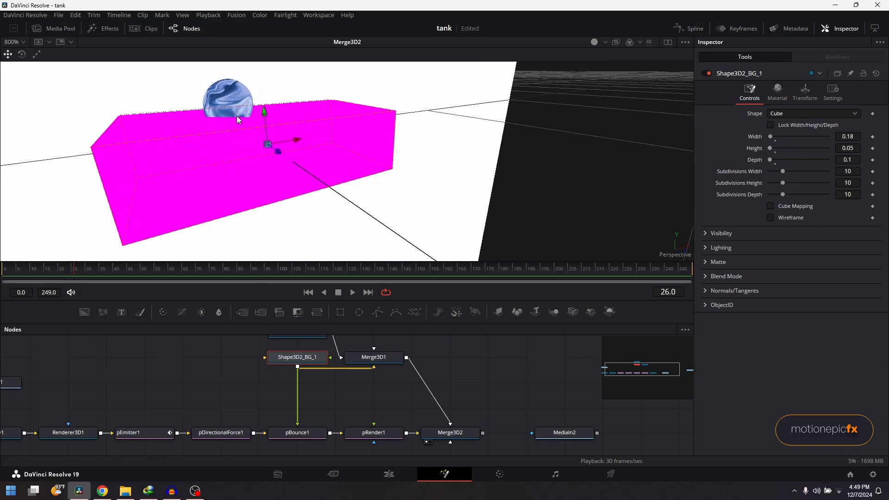
# Duplicate Shape3D2_BG_1 and combine both cubes in a new Merge 3D node feeding pBounce1 and Merge3D1.
pyautogui.moveTo(296, 361); pyautogui.dragTo(233, 364)
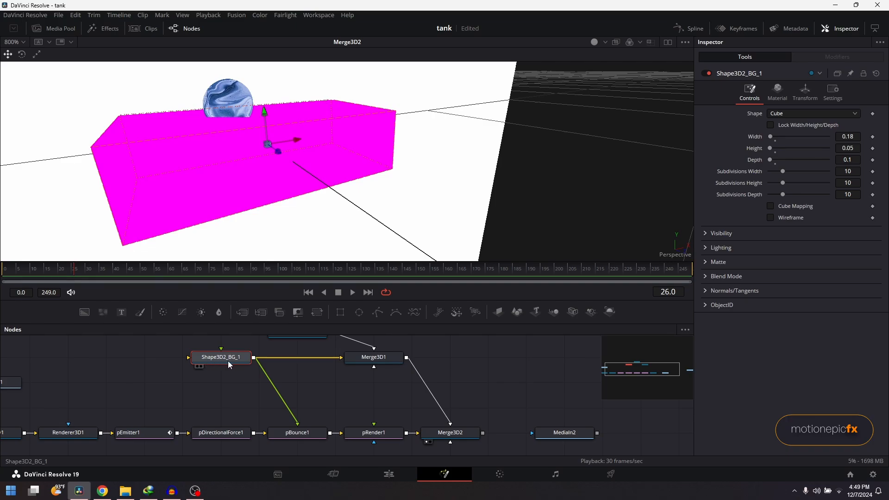
pyautogui.click(215, 379)
pyautogui.click(219, 357)
pyautogui.hotkey('ctrl', 'v')
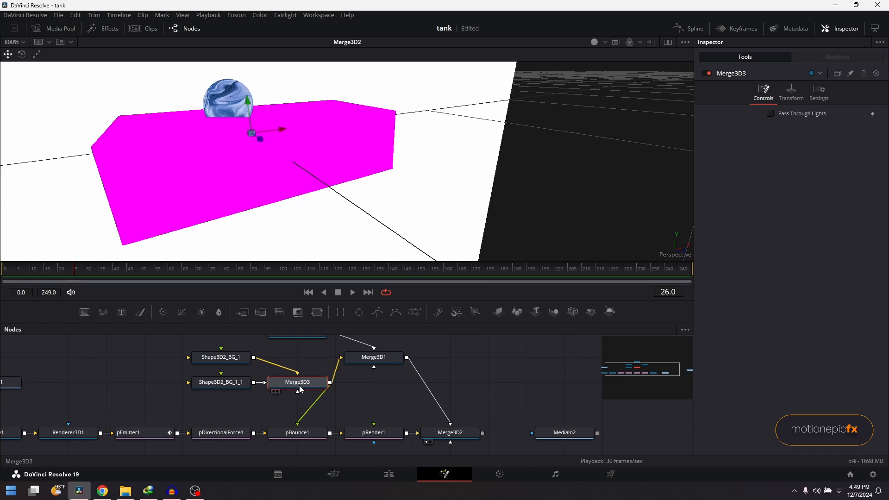
# Color the duplicate cube Shape3D2_BG_1_1 red by setting its diffuse blue to 0.0.
pyautogui.click(217, 384)
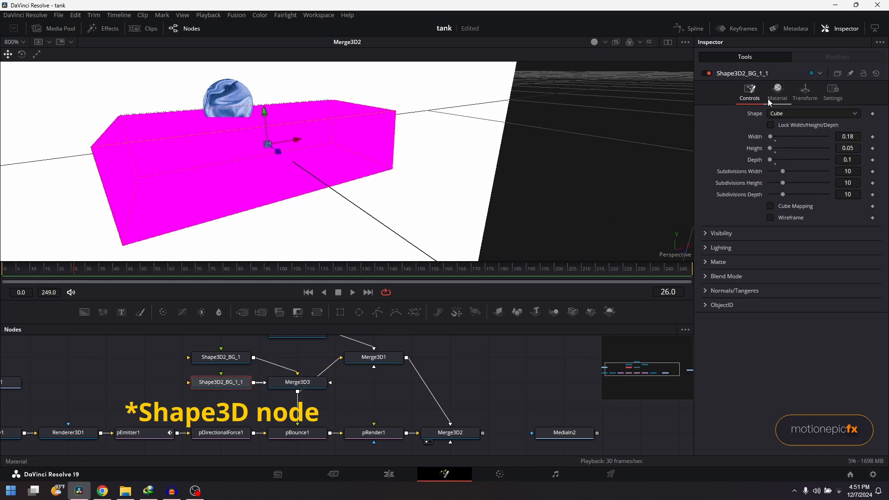
pyautogui.click(775, 95)
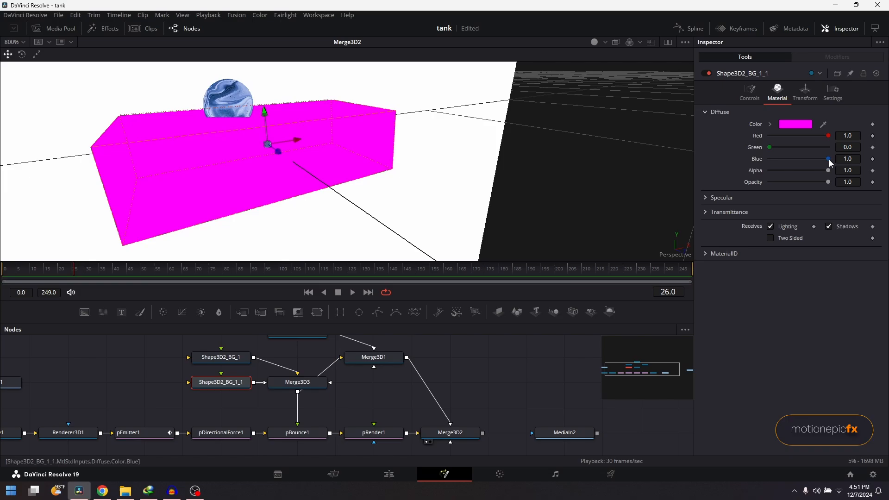
pyautogui.moveTo(829, 160); pyautogui.dragTo(735, 161)
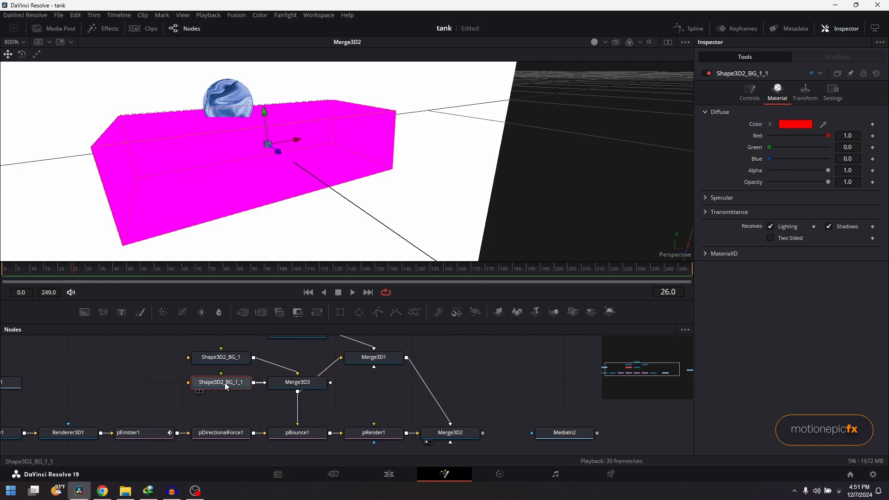
# Flatten Shape3D2_BG_1_1 into a sheet through its height and raise it to Y 0.028, just above the magenta cube.
pyautogui.click(749, 92)
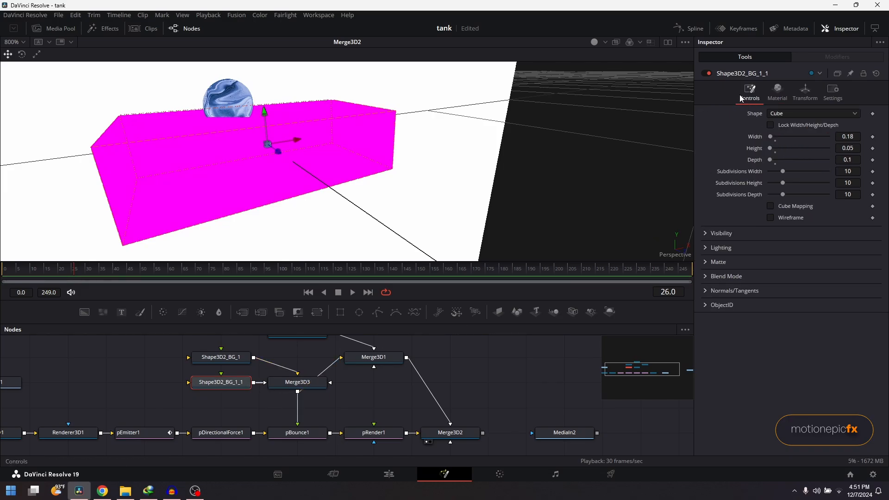
pyautogui.click(854, 149)
pyautogui.press('BackSpace')
pyautogui.press('Return')
pyautogui.click(807, 93)
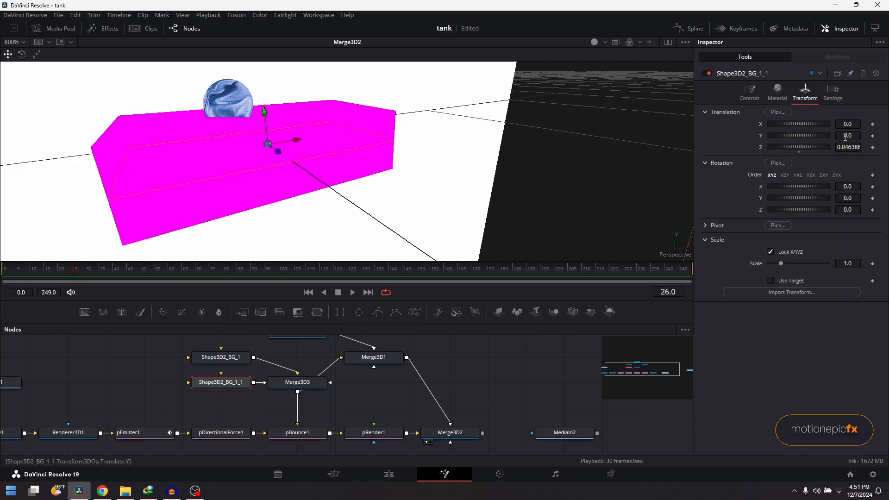
pyautogui.moveTo(845, 135); pyautogui.dragTo(858, 135)
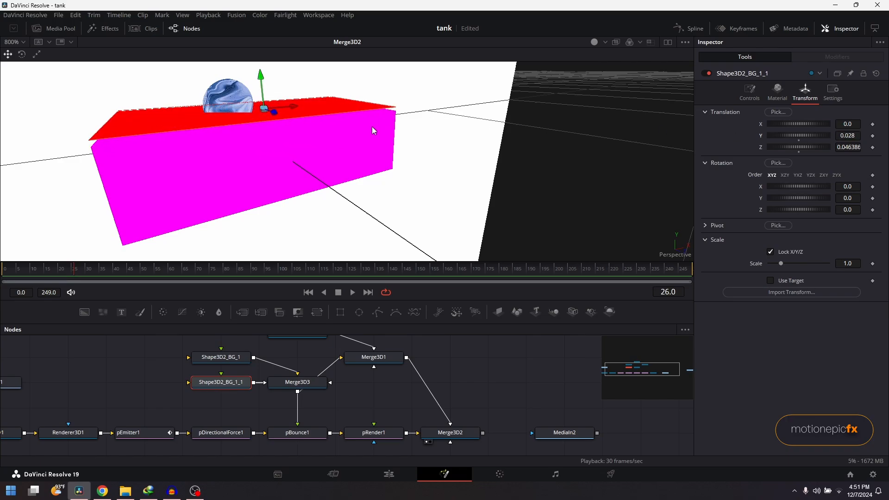
# Align Merge3D3 with the Shape3D2_BG_1 row and raise the red sheet to Y 0.038 while viewing the contact at frame 26.
pyautogui.moveTo(309, 383); pyautogui.dragTo(301, 367)
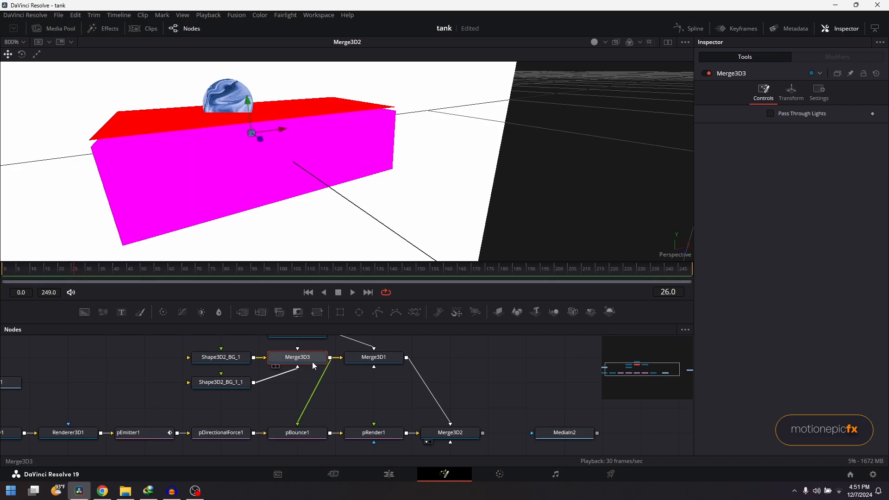
pyautogui.click(32, 269)
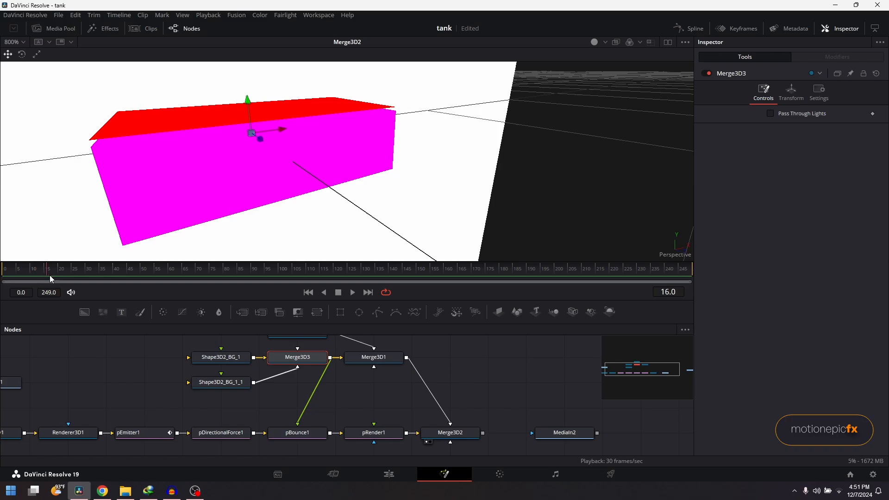
pyautogui.moveTo(67, 282); pyautogui.dragTo(74, 287)
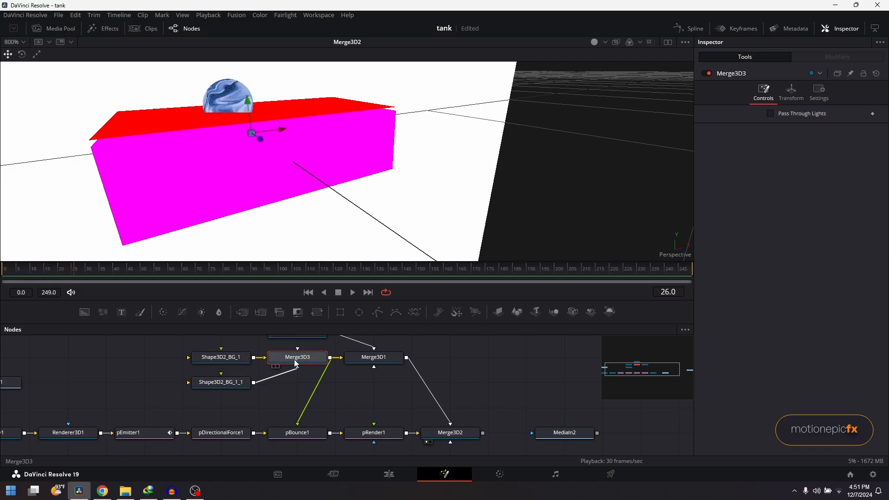
pyautogui.click(215, 387)
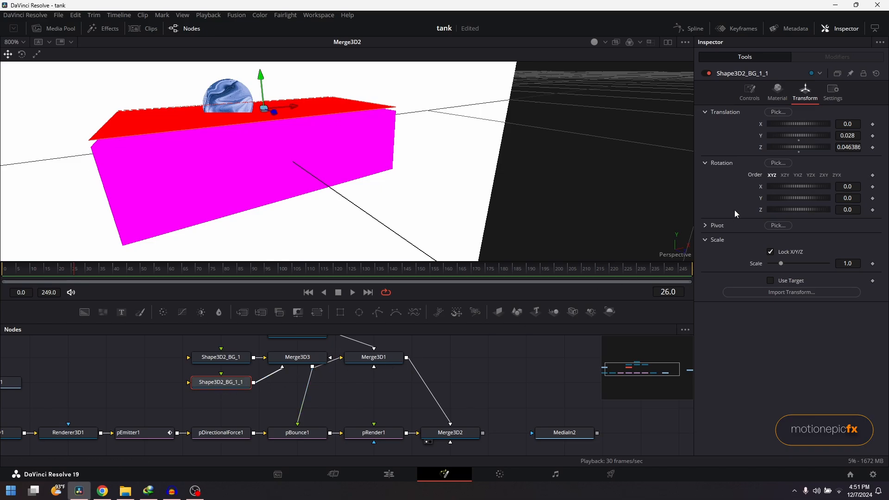
pyautogui.moveTo(849, 137); pyautogui.dragTo(866, 137)
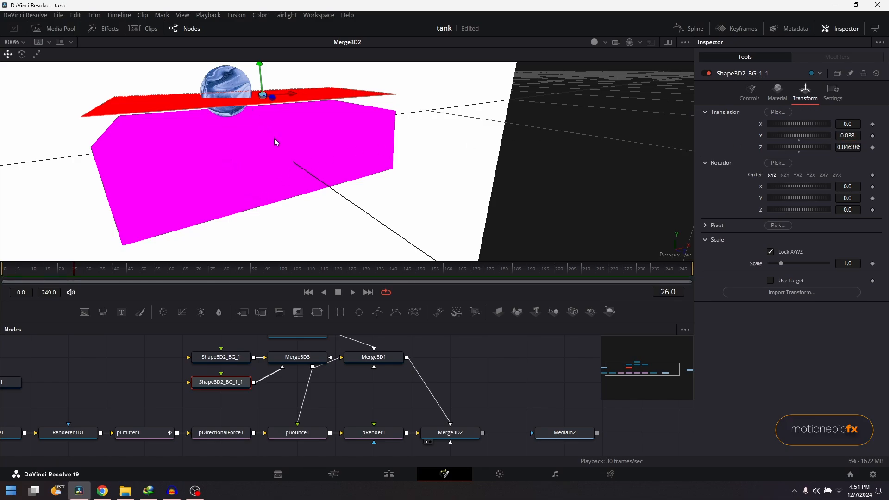
# Examine the gap between the red sheet and magenta cube, and play back the bounce from frame 0.
pyautogui.moveTo(268, 140)
pyautogui.mouseDown()
pyautogui.moveTo(278, 155)
pyautogui.moveTo(252, 140)
pyautogui.mouseUp()
pyautogui.scroll(3, 221, 107)
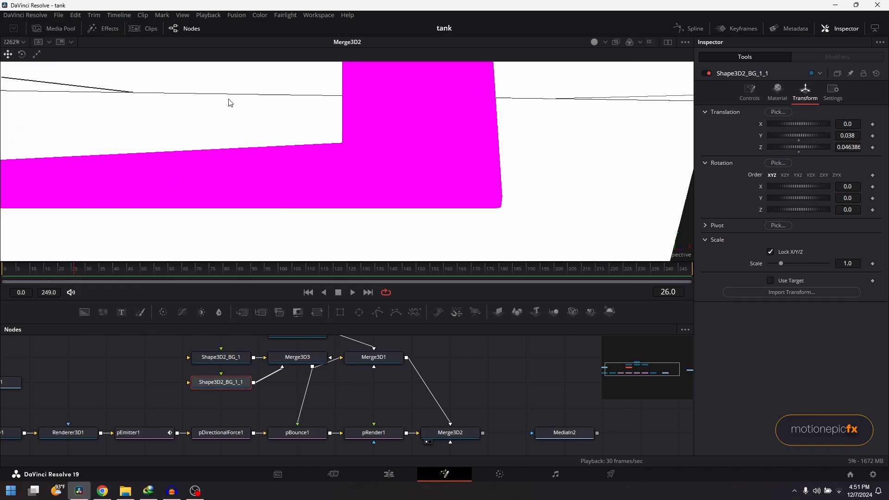
pyautogui.scroll(-4, 229, 98)
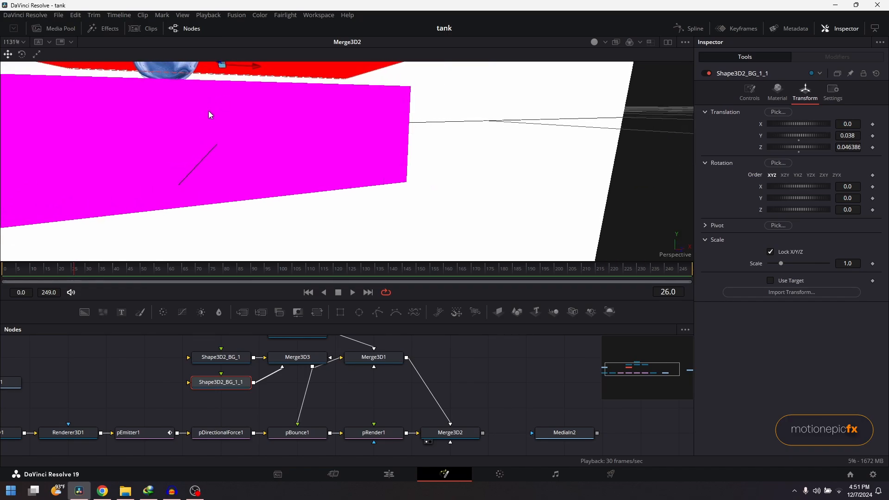
pyautogui.moveTo(212, 123); pyautogui.dragTo(209, 119)
pyautogui.scroll(-2, 212, 124)
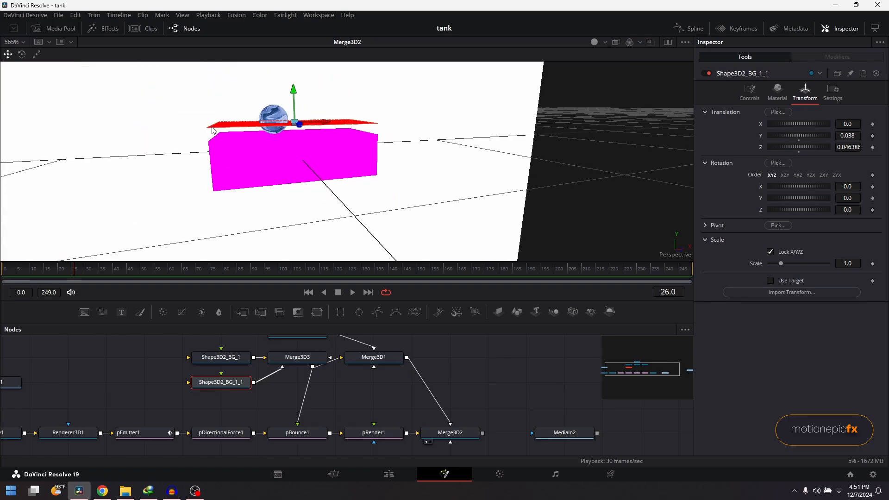
pyautogui.moveTo(309, 162); pyautogui.dragTo(293, 168)
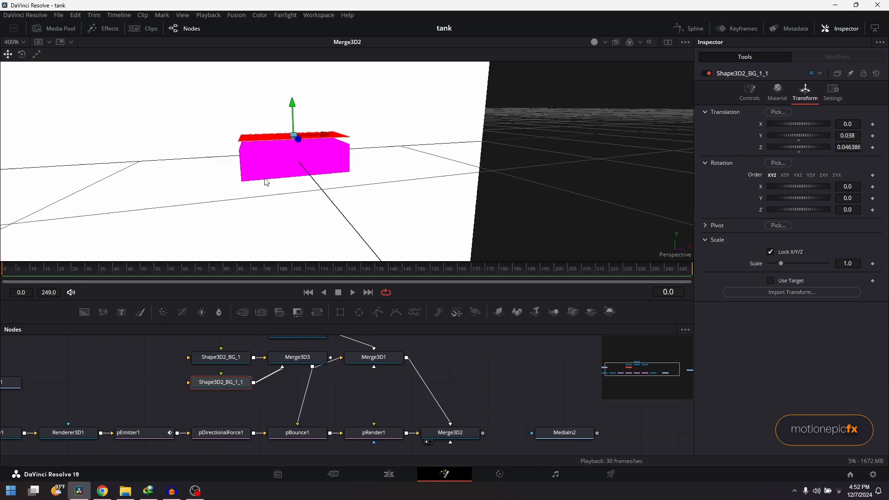
pyautogui.press('space')
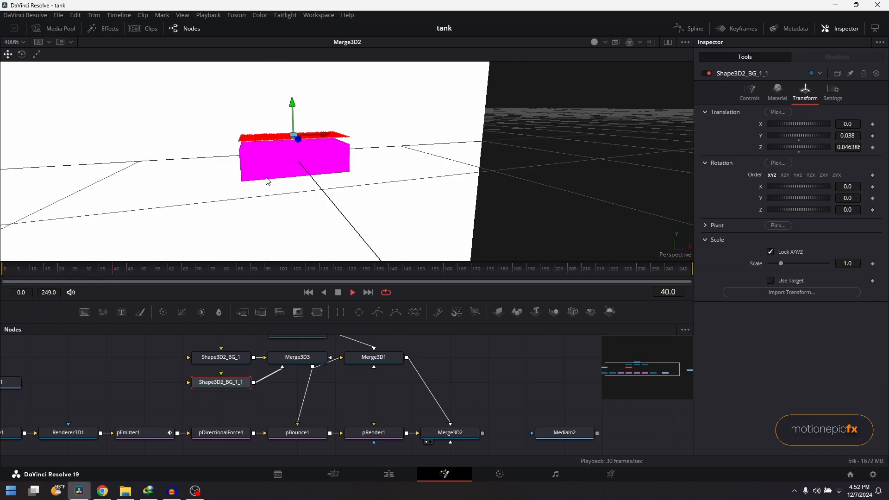
pyautogui.press('space')
pyautogui.scroll(2, 274, 140)
pyautogui.scroll(3, 274, 140)
pyautogui.moveTo(263, 138); pyautogui.dragTo(276, 203)
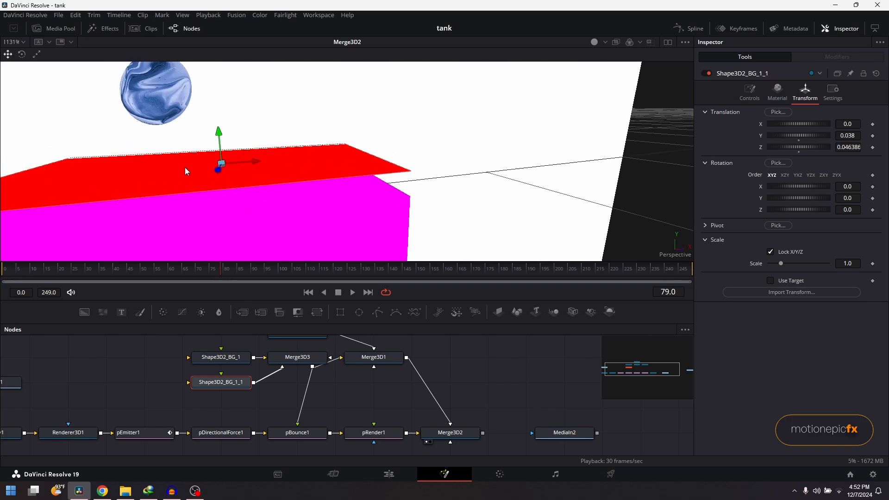
pyautogui.moveTo(197, 199); pyautogui.dragTo(250, 201)
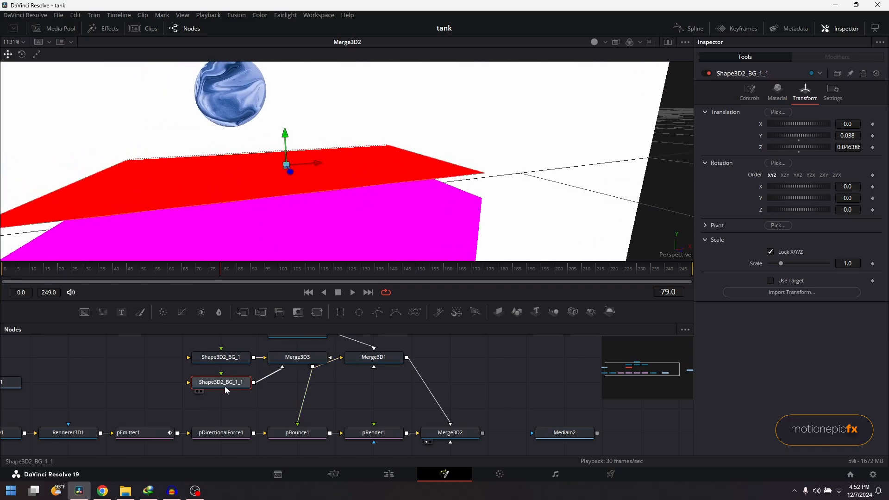
# Hide the red sheet by setting its material opacity to 0.0, and scrub the bounce around frame 39.
pyautogui.click(779, 95)
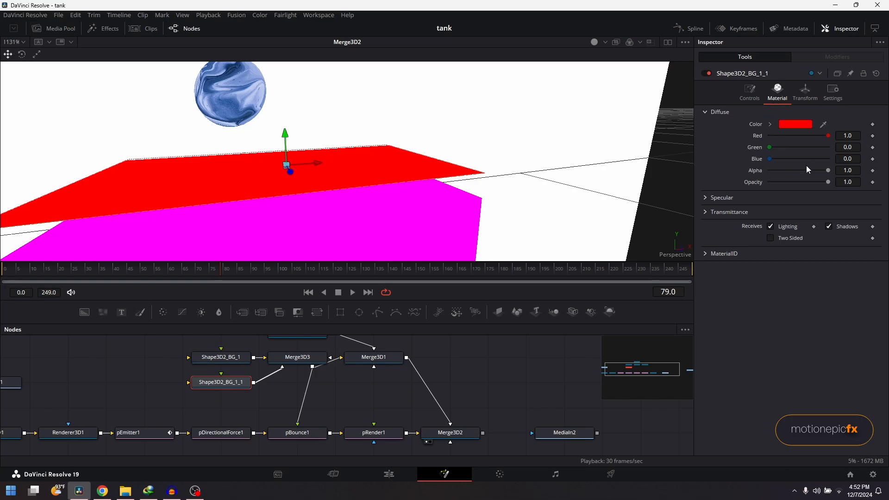
pyautogui.moveTo(828, 181); pyautogui.dragTo(738, 183)
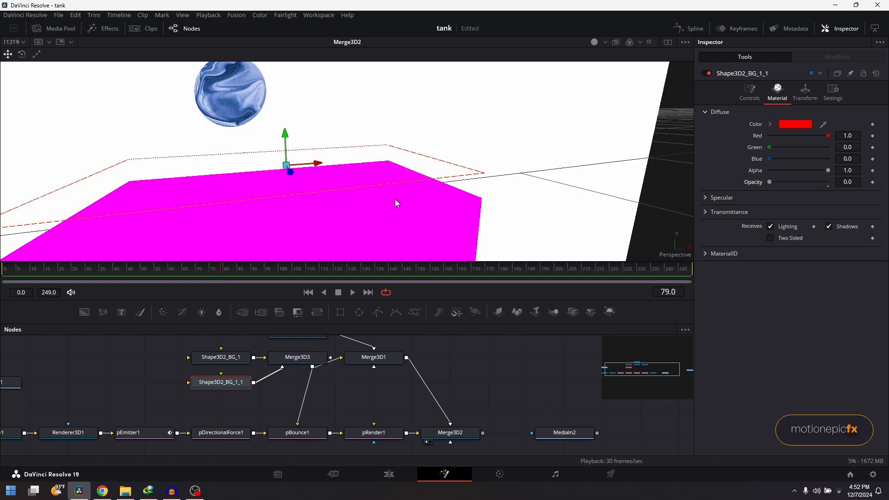
pyautogui.click(67, 271)
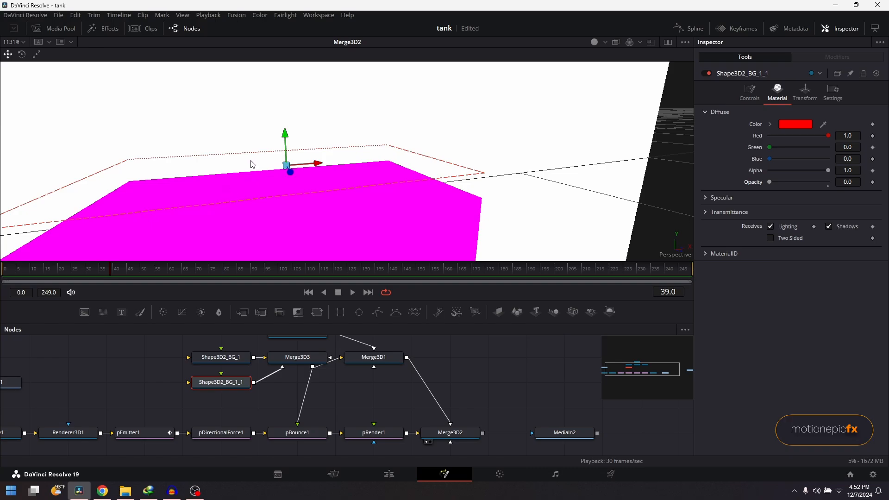
pyautogui.scroll(-5, 250, 164)
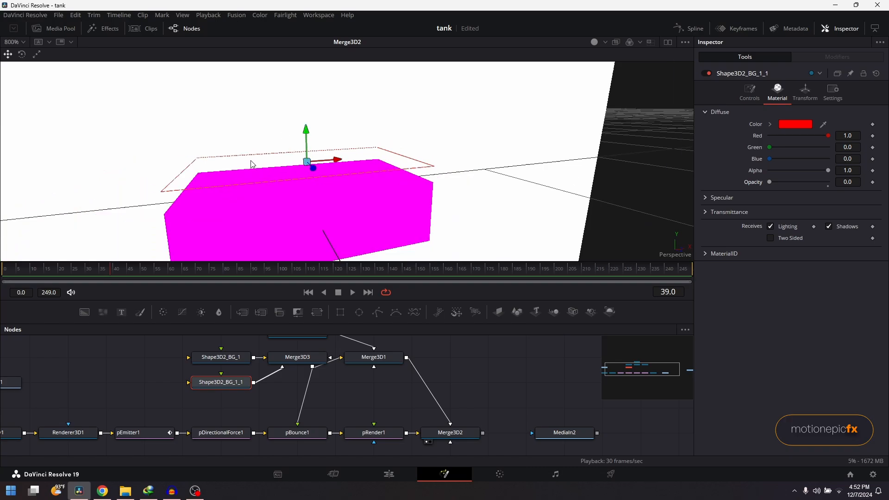
# Tilt the cube and sheet together by setting Merge3D3's Z rotation to -13.0, and play back the bounce from frame 0.
pyautogui.click(303, 365)
pyautogui.scroll(-10, 294, 132)
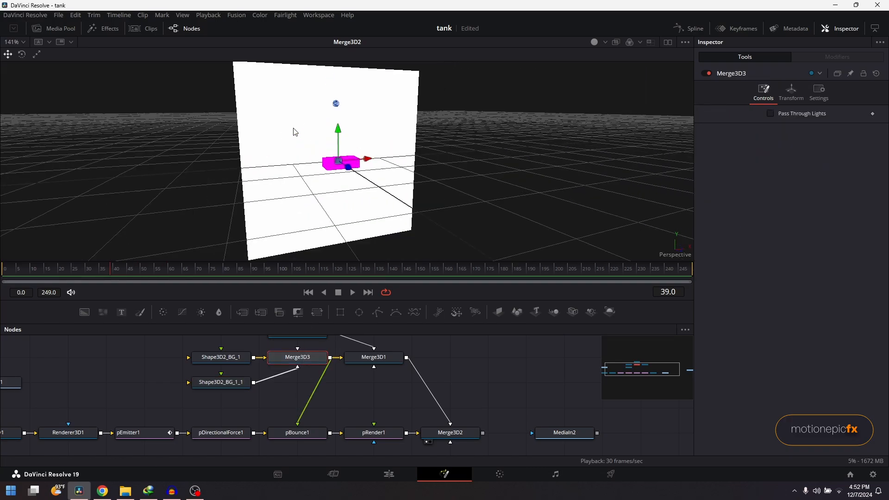
pyautogui.click(7, 272)
pyautogui.press('space')
pyautogui.press('space')
pyautogui.click(789, 92)
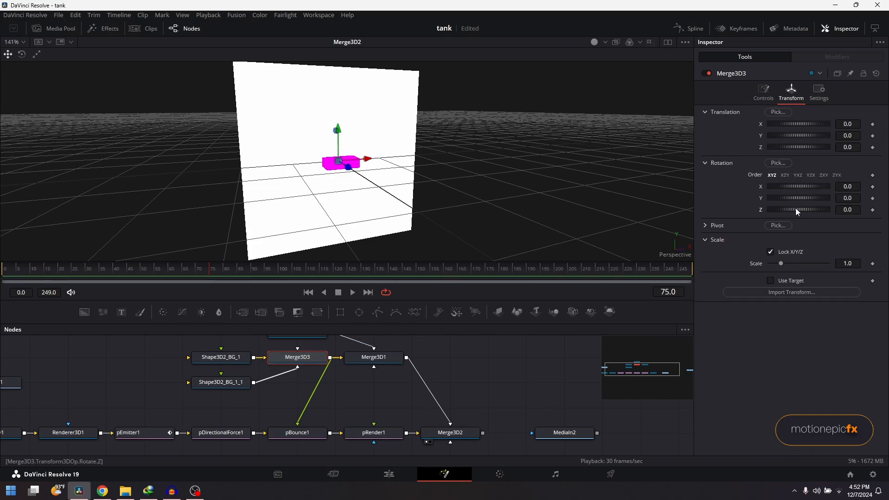
pyautogui.moveTo(795, 208); pyautogui.dragTo(793, 208)
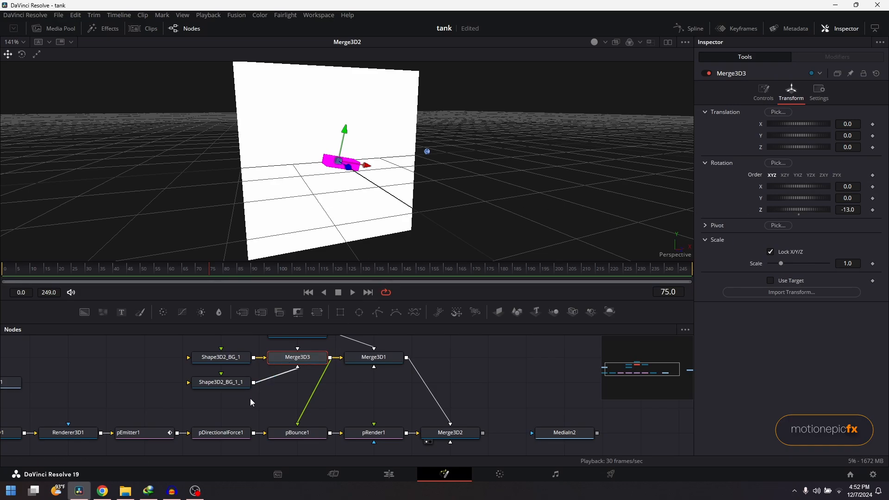
pyautogui.click(309, 294)
pyautogui.press('space')
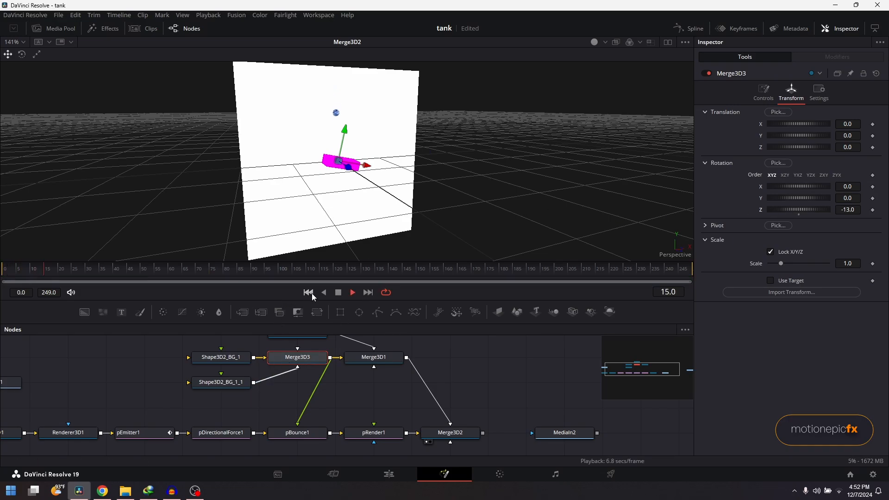
pyautogui.press('space')
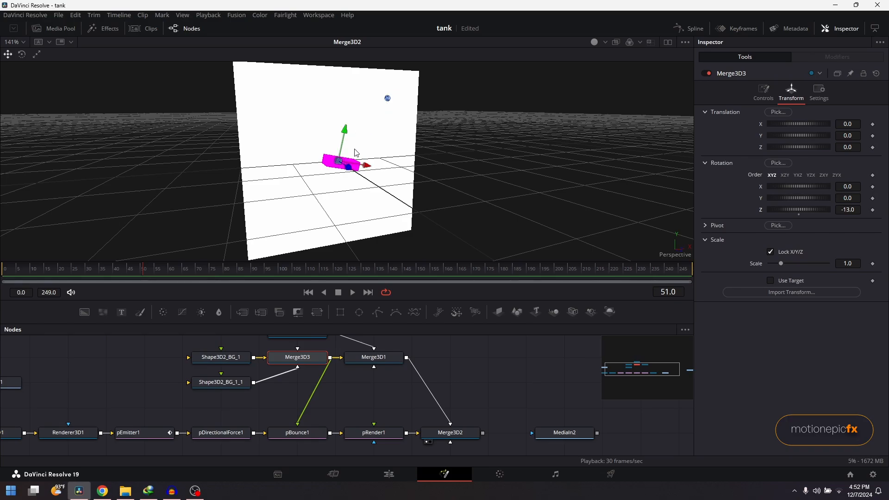
# Lower the Elasticity of pBounce1, trying 0.567 and 0.465 while playing and scrubbing the bounce, and return to frame 0.
pyautogui.click(298, 432)
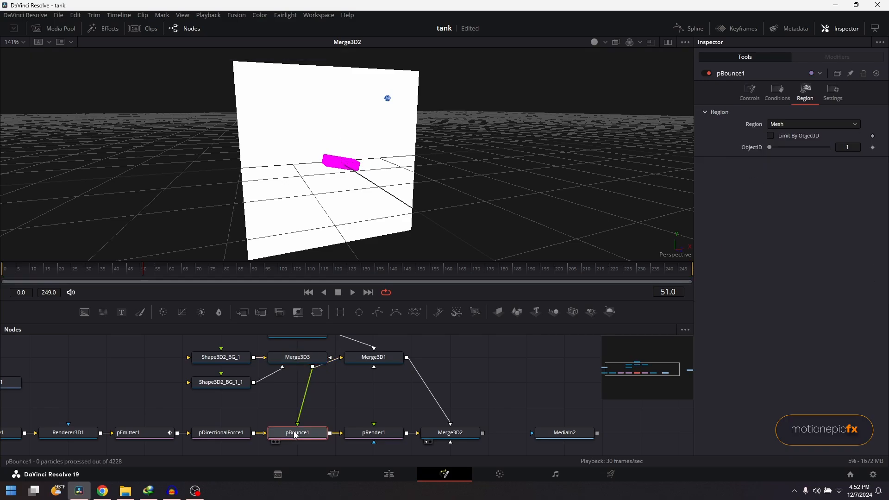
pyautogui.click(750, 94)
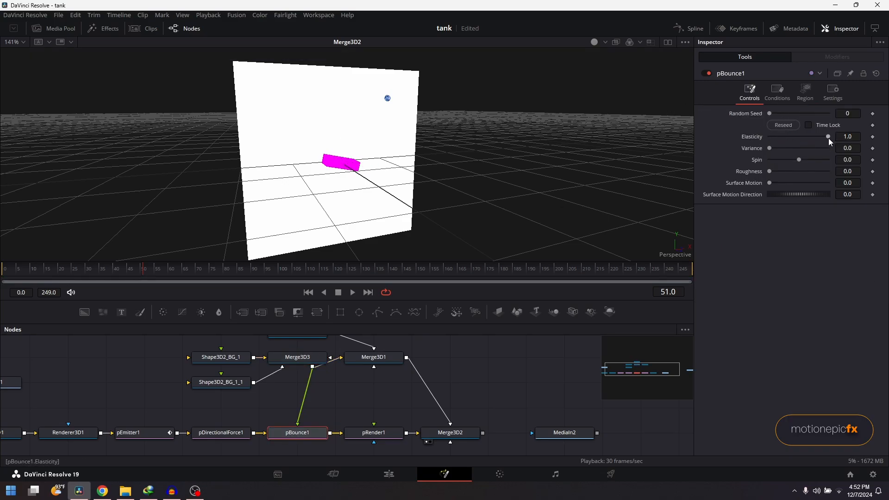
pyautogui.moveTo(829, 138); pyautogui.dragTo(813, 139)
pyautogui.moveTo(806, 137); pyautogui.dragTo(803, 138)
pyautogui.click(338, 292)
pyautogui.click(351, 292)
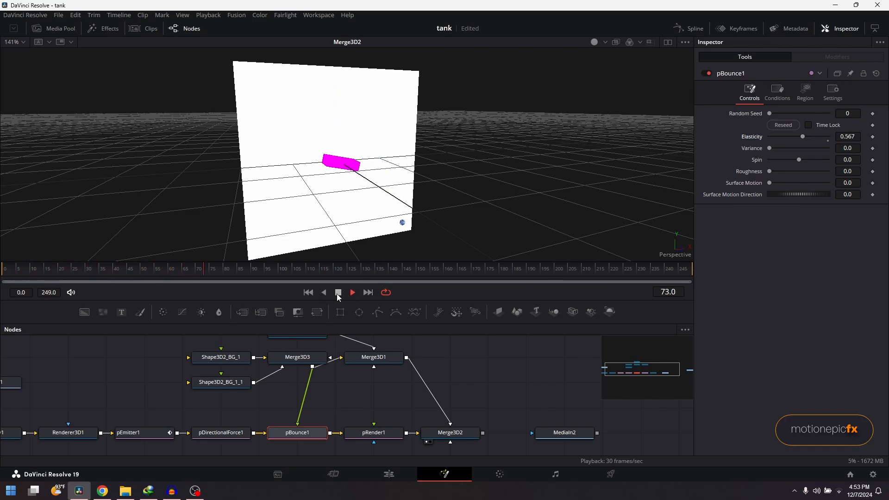
pyautogui.moveTo(112, 270); pyautogui.dragTo(145, 271)
pyautogui.moveTo(801, 137); pyautogui.dragTo(795, 137)
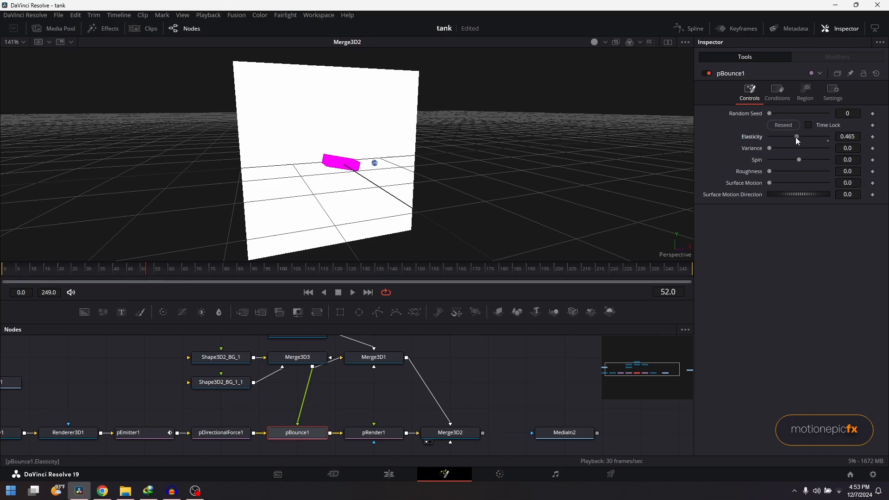
pyautogui.moveTo(796, 137); pyautogui.dragTo(807, 141)
pyautogui.click(307, 292)
# Steepen the tilt of Merge3D3 to a Z rotation of -18.3 and play back the bounce.
pyautogui.click(220, 357)
pyautogui.click(297, 356)
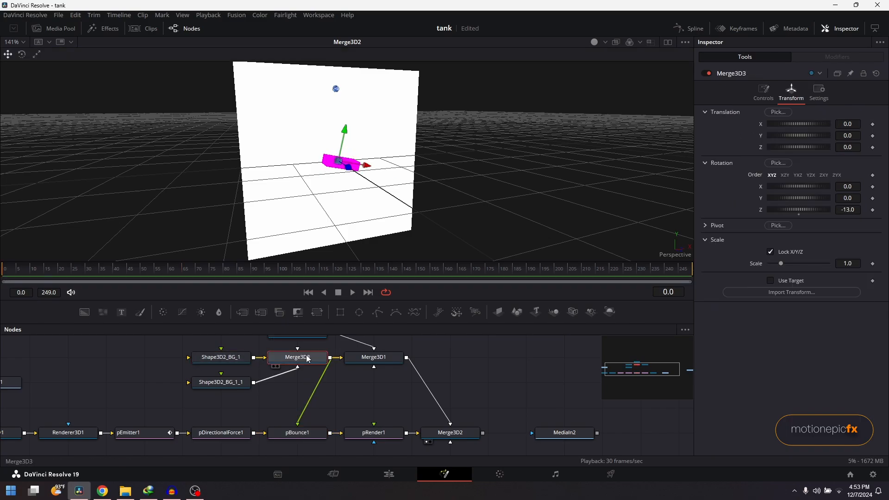
pyautogui.moveTo(844, 211); pyautogui.dragTo(820, 210)
pyautogui.click(353, 292)
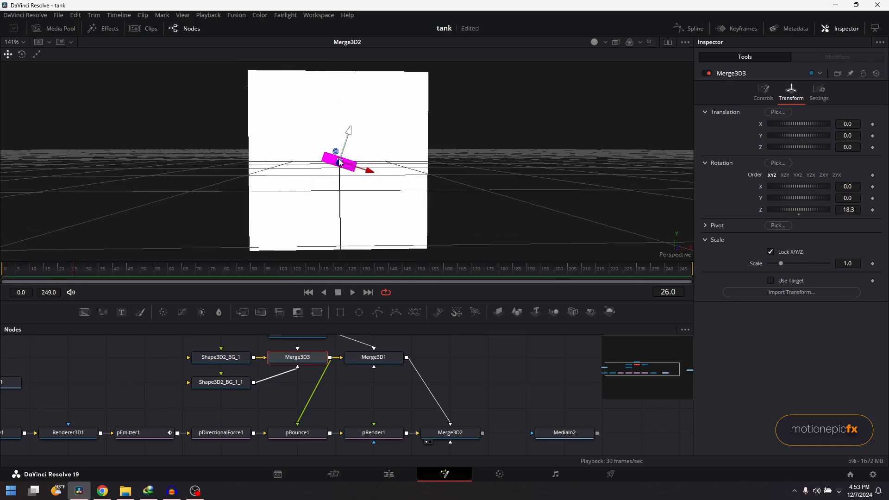
# Shift Merge3D3 to X -0.04 under the falling ball, checking the contact by scrubbing to frame 27.
pyautogui.moveTo(47, 270); pyautogui.dragTo(71, 285)
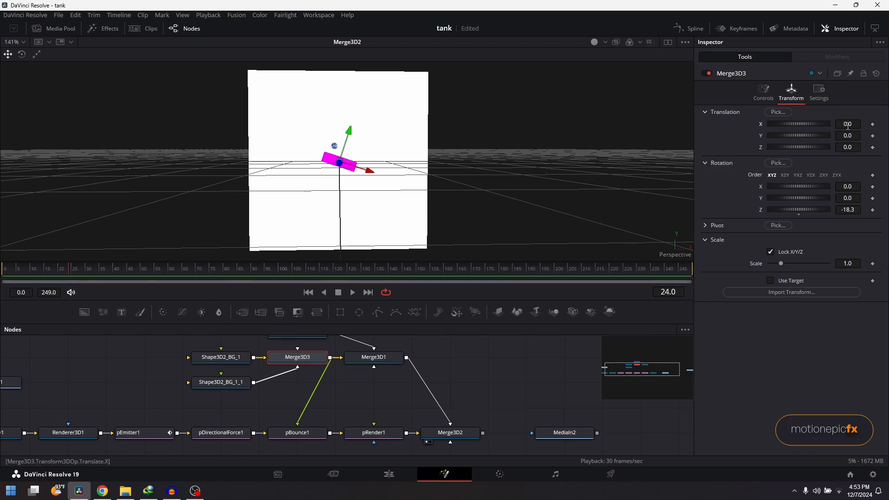
pyautogui.moveTo(847, 124); pyautogui.dragTo(828, 124)
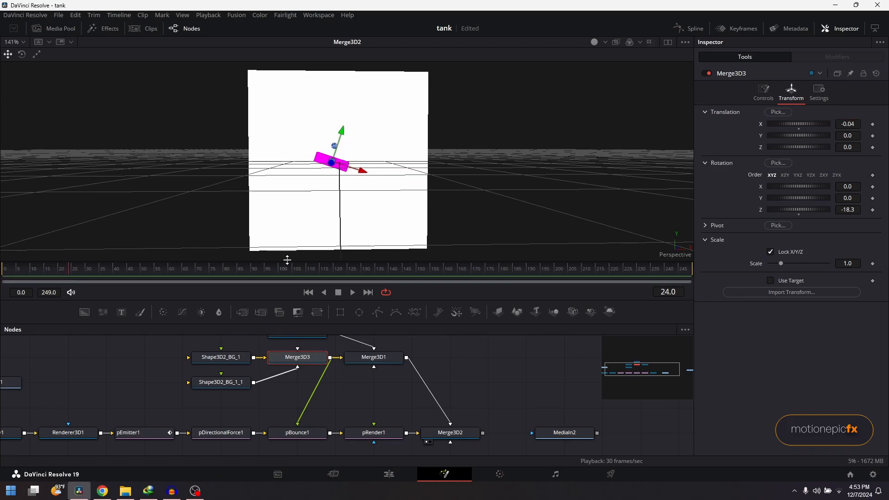
pyautogui.moveTo(166, 270); pyautogui.dragTo(79, 296)
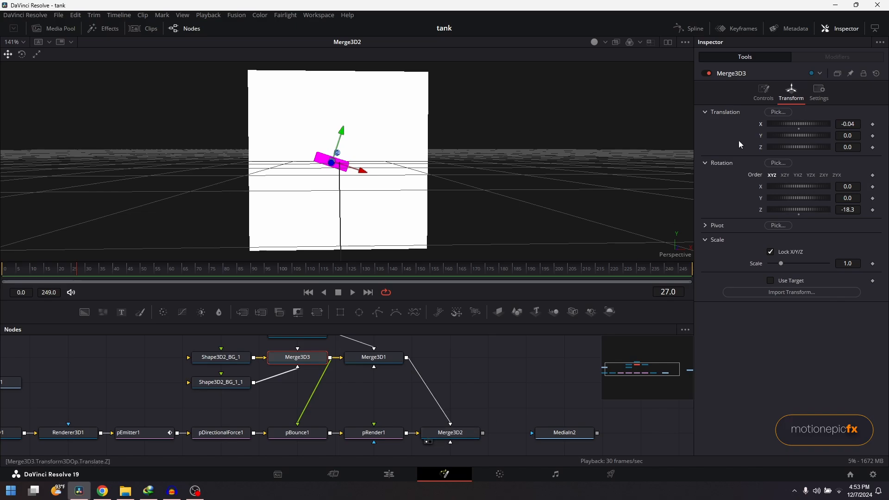
# Show the audio waveform of MediaIn2 in the keyframe view and place the playhead on the first bell hit at frame 14.
pyautogui.click(565, 436)
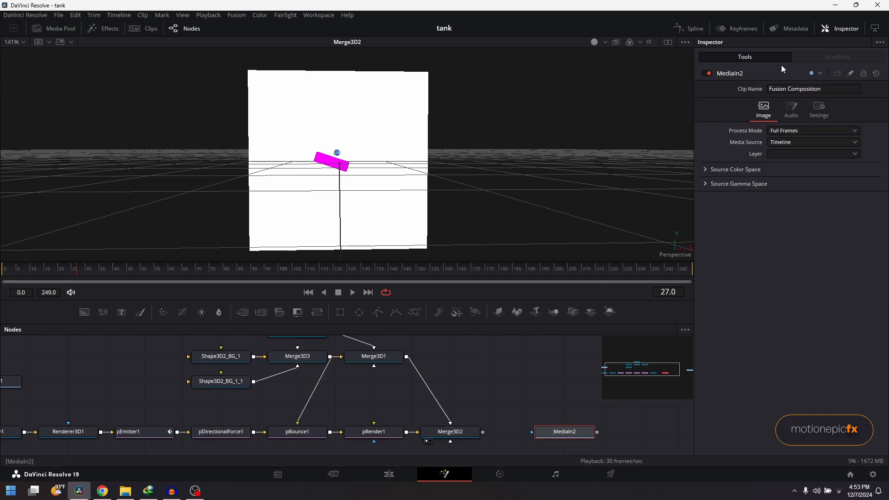
pyautogui.click(737, 29)
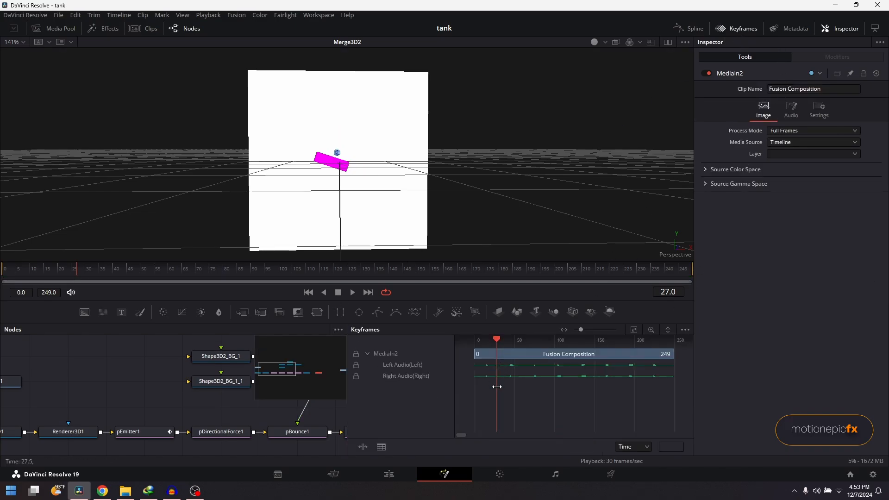
pyautogui.moveTo(497, 388); pyautogui.dragTo(485, 387)
pyautogui.click(742, 31)
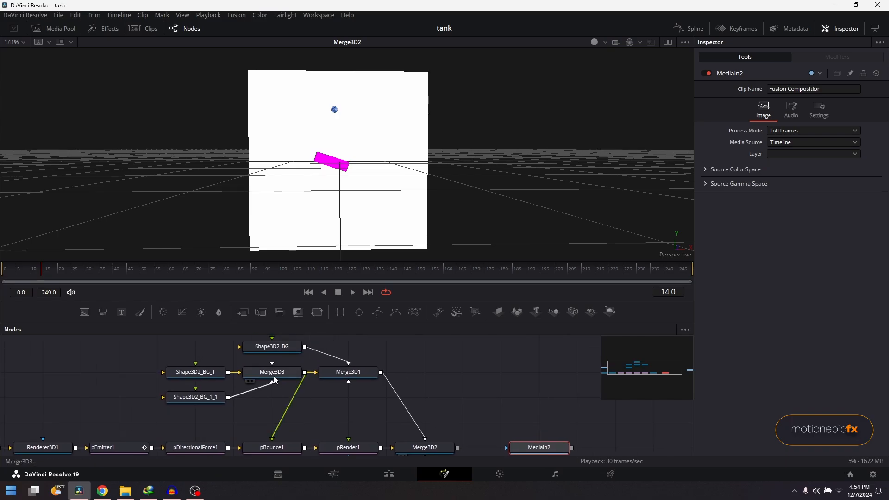
# Raise Merge3D3 to Y 0.243 so the cube meets the ball at the first hit, and play back the bounce.
pyautogui.click(274, 374)
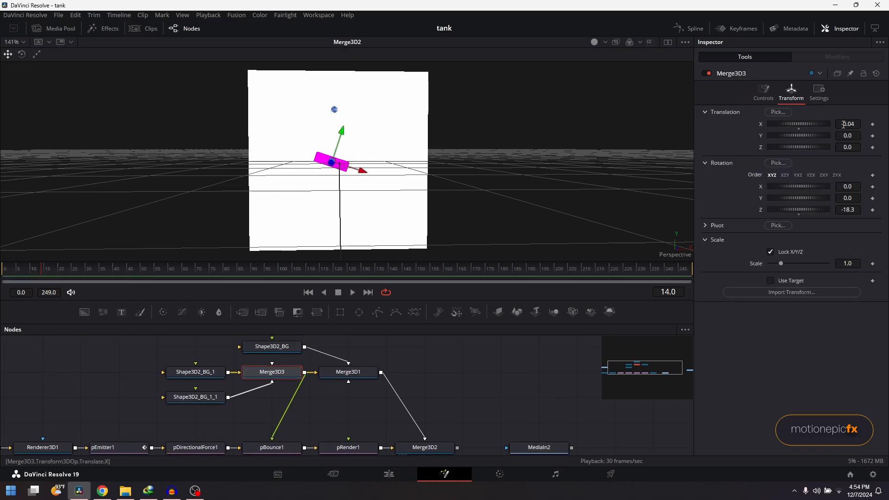
pyautogui.moveTo(846, 137); pyautogui.dragTo(861, 137)
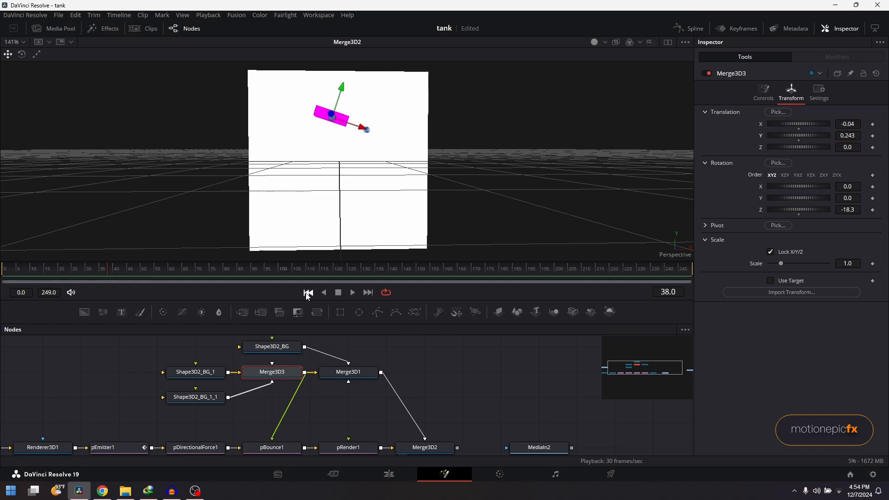
pyautogui.click(308, 293)
pyautogui.click(352, 293)
pyautogui.moveTo(95, 282); pyautogui.dragTo(60, 282)
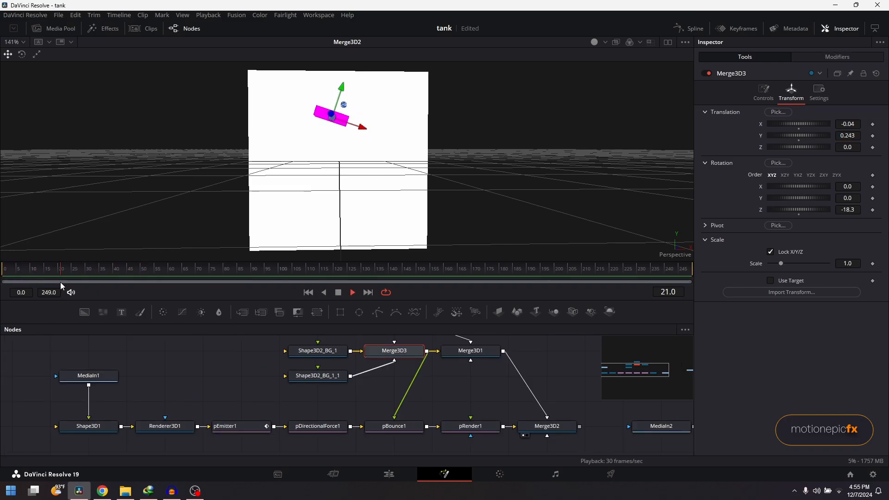
pyautogui.press('space')
# Group Shape3D2_BG_1, Shape3D2_BG_1_1 and Merge3D3 into one group and place it level with Merge3D1.
pyautogui.moveTo(423, 382); pyautogui.dragTo(360, 406)
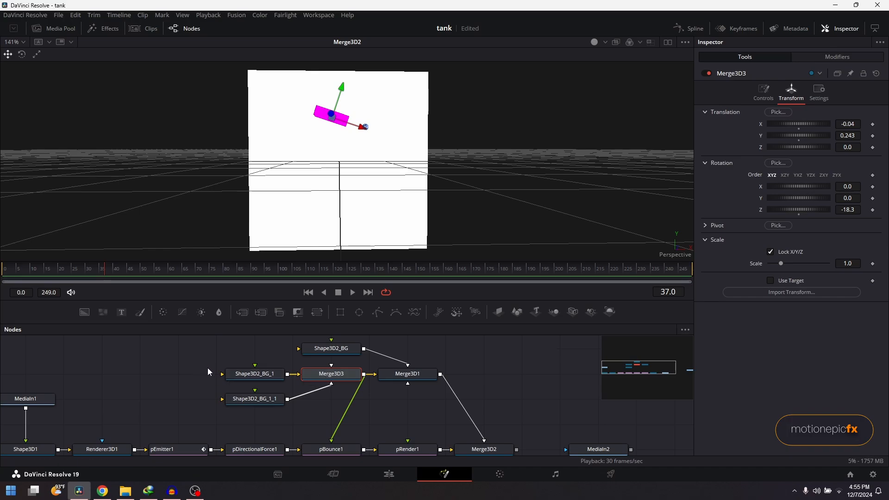
pyautogui.moveTo(196, 365); pyautogui.dragTo(325, 407)
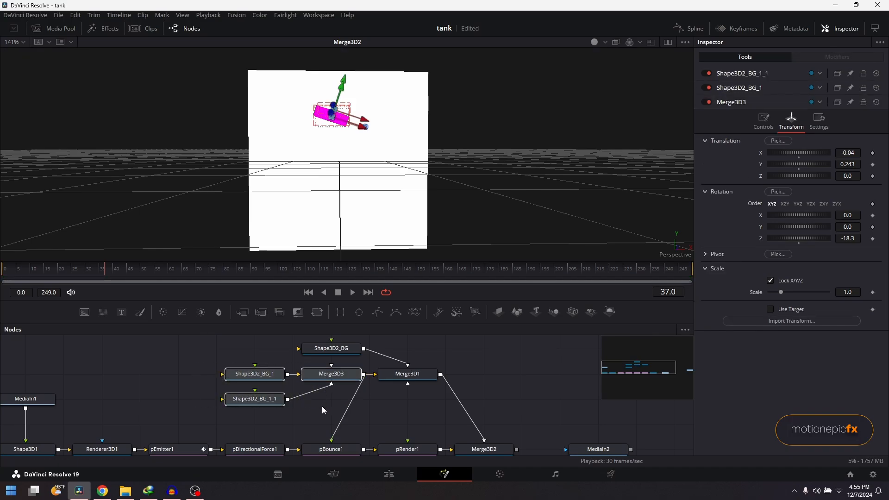
pyautogui.hotkey('ctrl', 'g')
pyautogui.moveTo(289, 369); pyautogui.dragTo(287, 377)
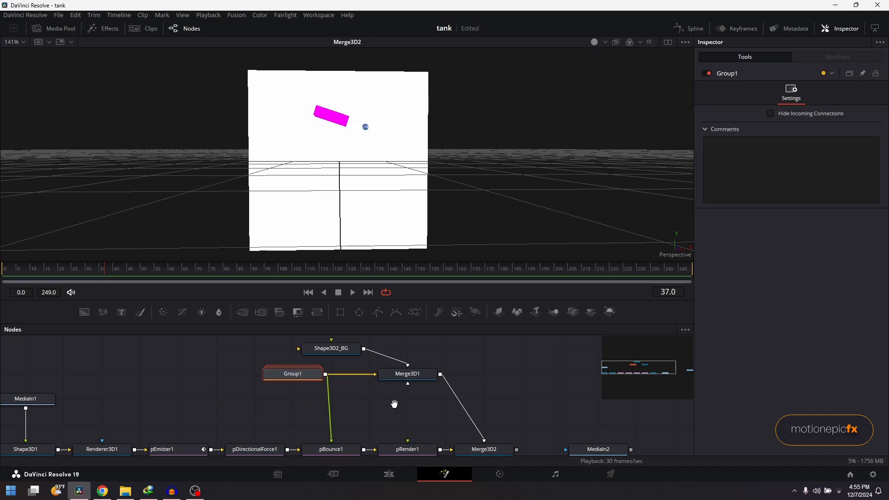
# Rearrange the node graph with Shape3D2_BG directly above Merge3D1 and both above Group1.
pyautogui.moveTo(394, 402); pyautogui.dragTo(362, 454)
pyautogui.moveTo(322, 399); pyautogui.dragTo(355, 346)
pyautogui.moveTo(360, 447); pyautogui.dragTo(357, 401)
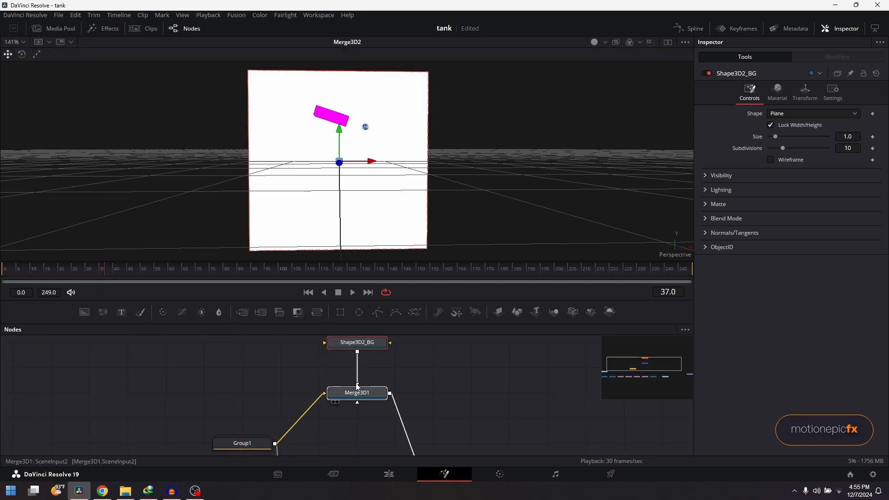
pyautogui.moveTo(316, 430); pyautogui.dragTo(316, 453)
# Duplicate Group1, place the copy beside the original, and connect the copy's output to Merge3D2.
pyautogui.scroll(-3, 359, 415)
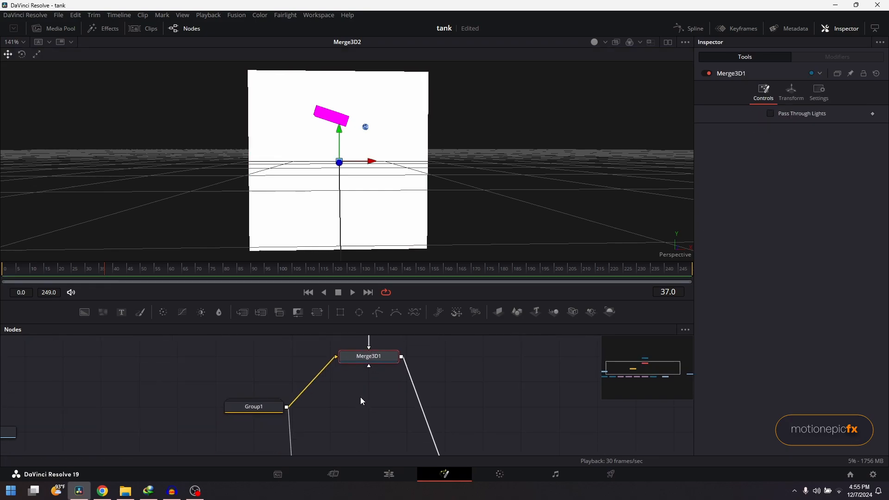
pyautogui.click(250, 405)
pyautogui.click(330, 411)
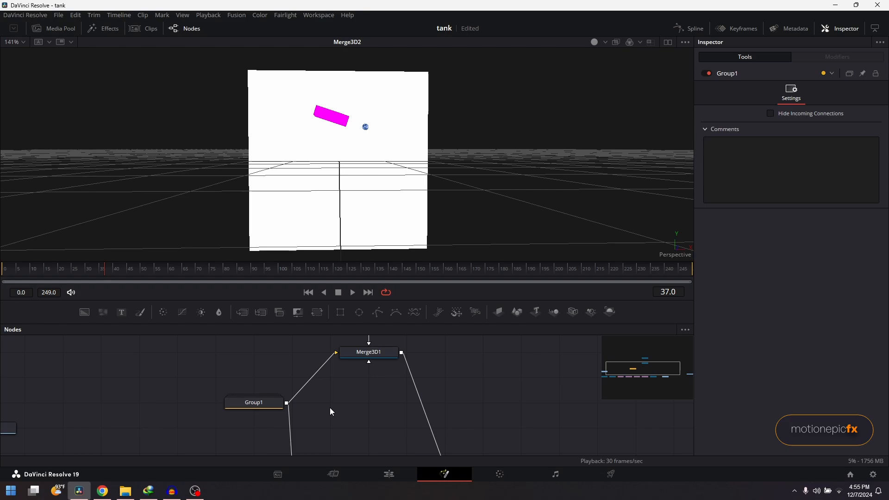
pyautogui.hotkey('ctrl', 'v')
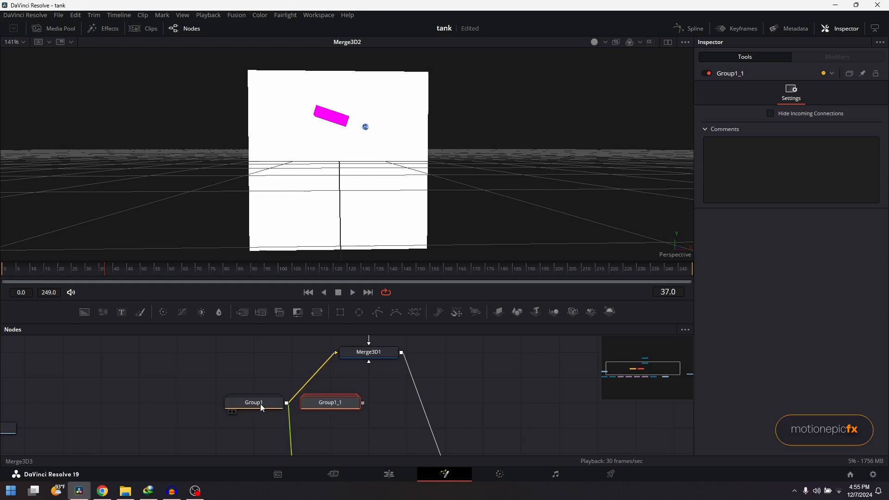
pyautogui.scroll(-2, 320, 405)
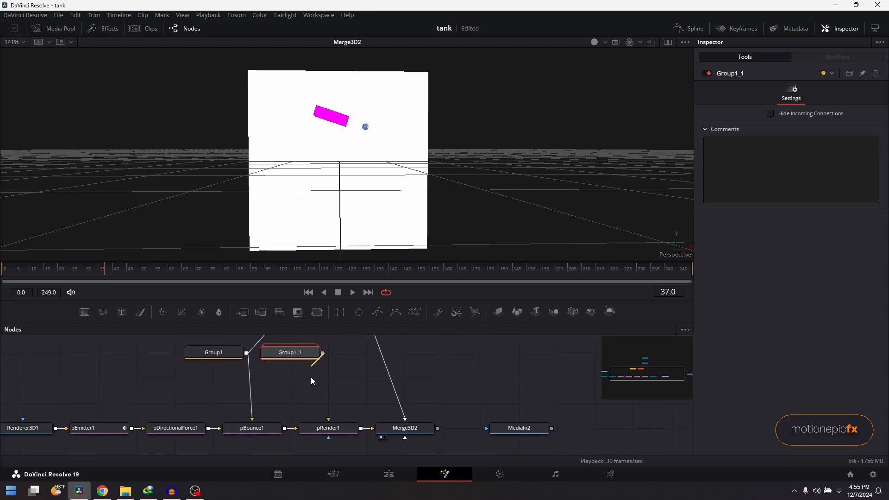
pyautogui.moveTo(311, 380); pyautogui.dragTo(405, 428)
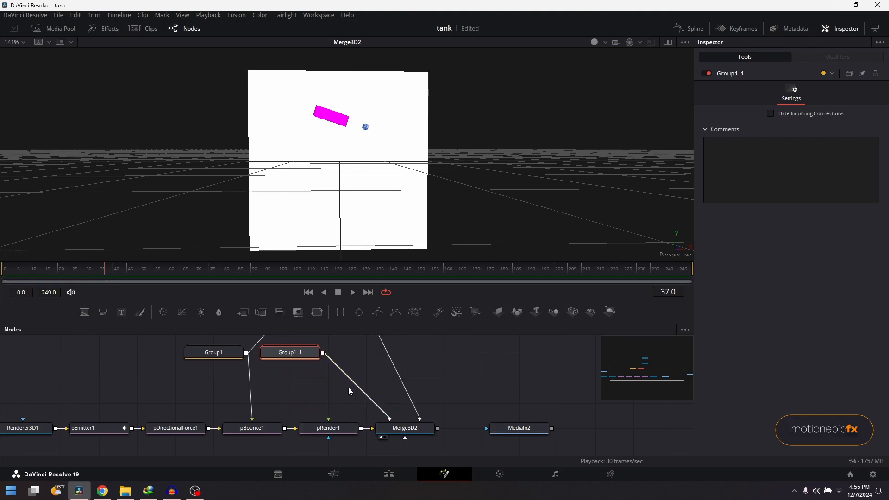
# Expand Group1_1 and select its Merge3D3_1 node.
pyautogui.doubleClick(296, 353)
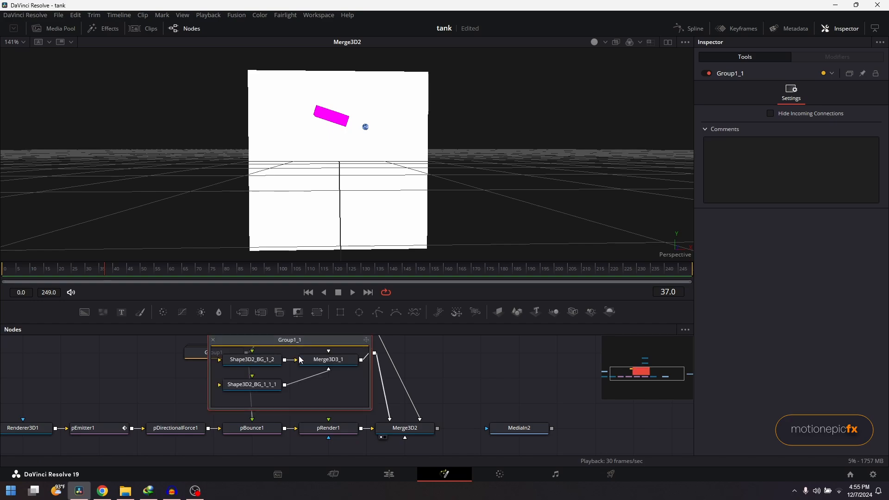
pyautogui.click(328, 359)
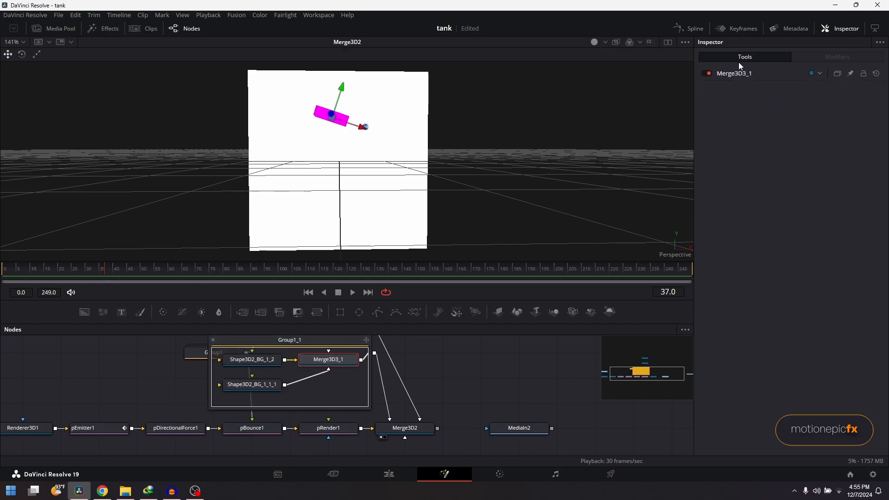
# Show the audio waveform of MediaIn2 in the keyframe view and move the playhead to the next bell hit at frame 43.
pyautogui.click(740, 28)
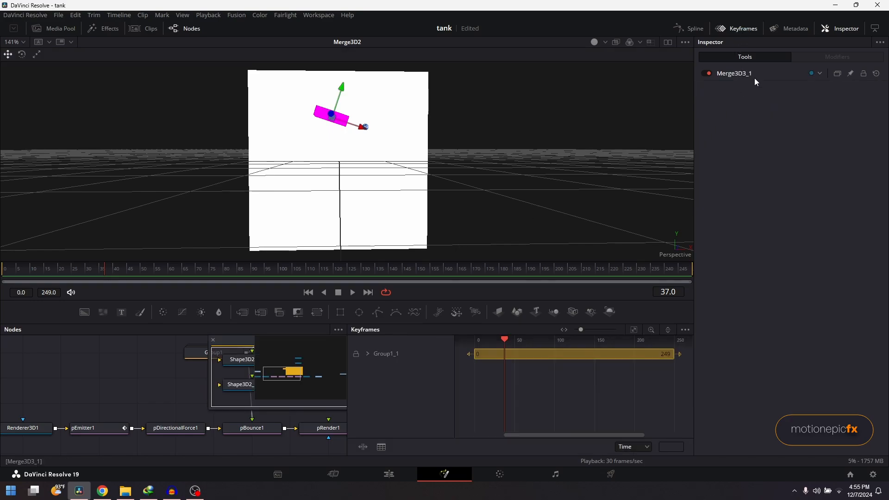
pyautogui.click(740, 28)
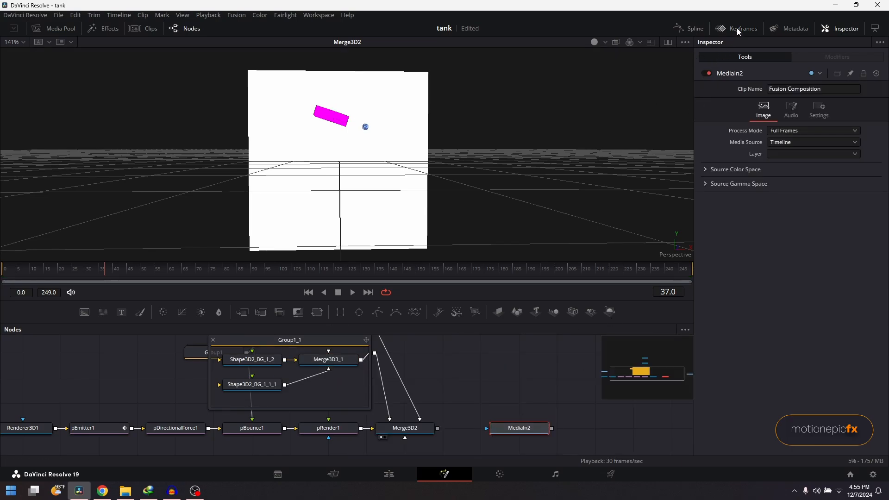
pyautogui.click(739, 29)
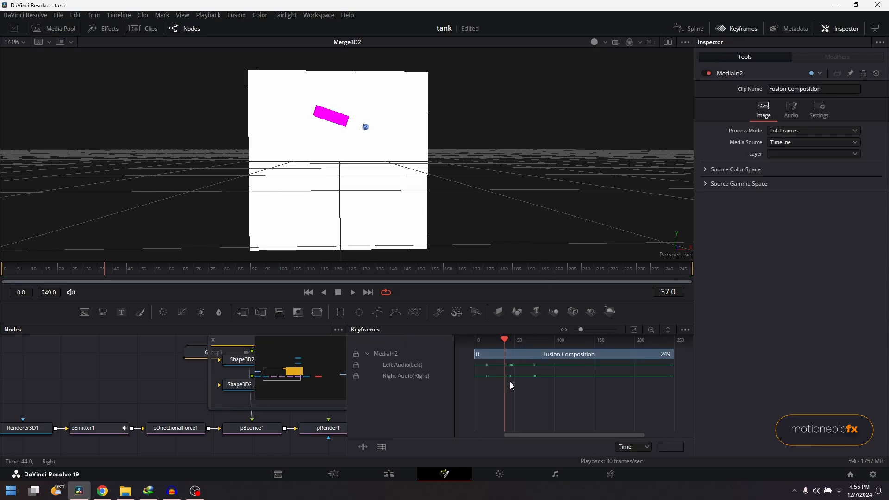
pyautogui.moveTo(504, 382); pyautogui.dragTo(509, 382)
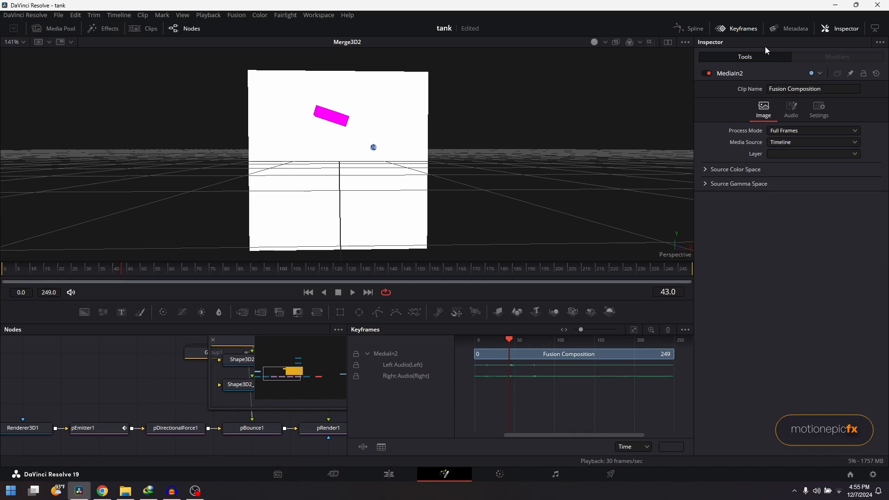
# Set the Merge3D3_1 translation to X 0.174 and Y 0.033 to place the second cube under the sphere, and collapse Group1_1.
pyautogui.click(735, 29)
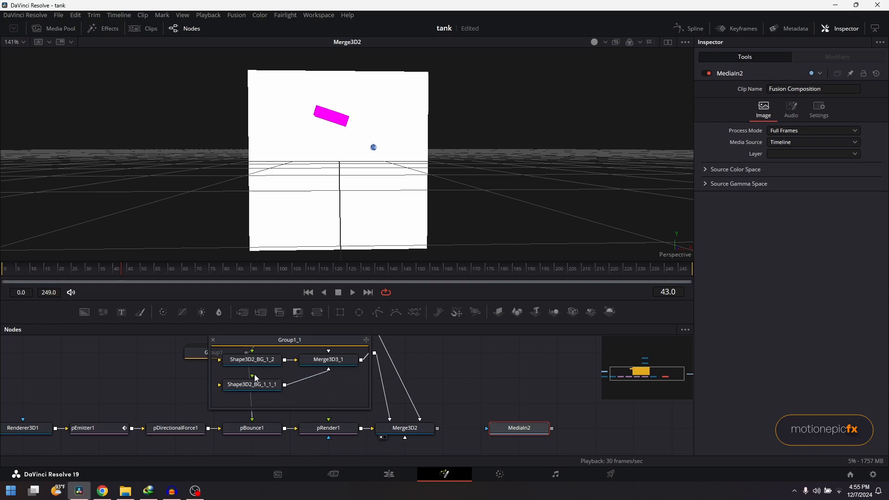
pyautogui.click(323, 372)
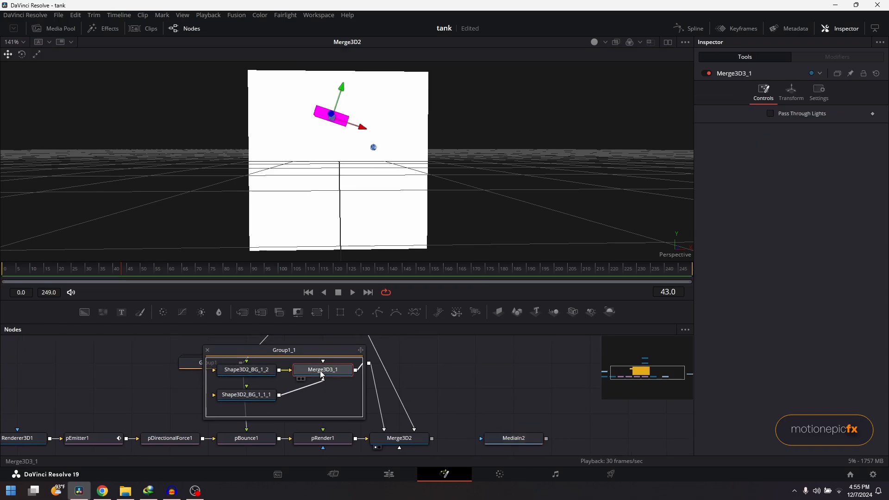
pyautogui.click(791, 93)
pyautogui.moveTo(843, 137)
pyautogui.mouseDown()
pyautogui.moveTo(853, 124)
pyautogui.moveTo(850, 135)
pyautogui.mouseUp()
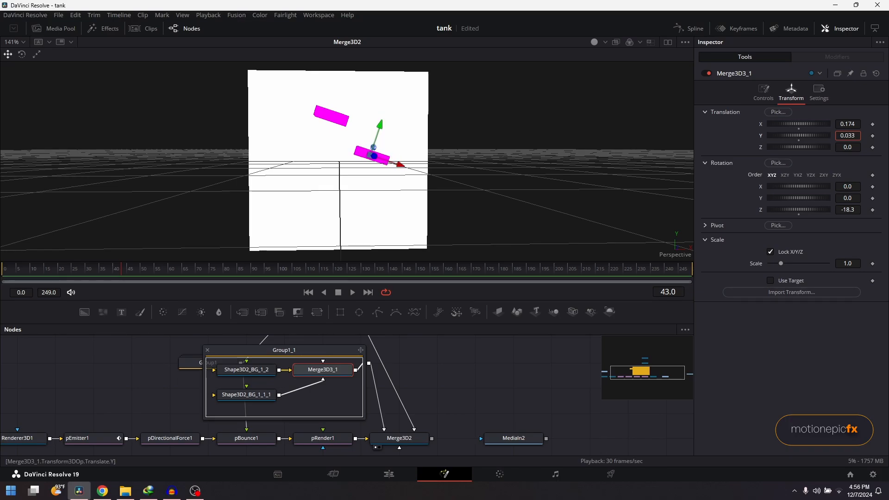
pyautogui.click(207, 350)
pyautogui.click(434, 366)
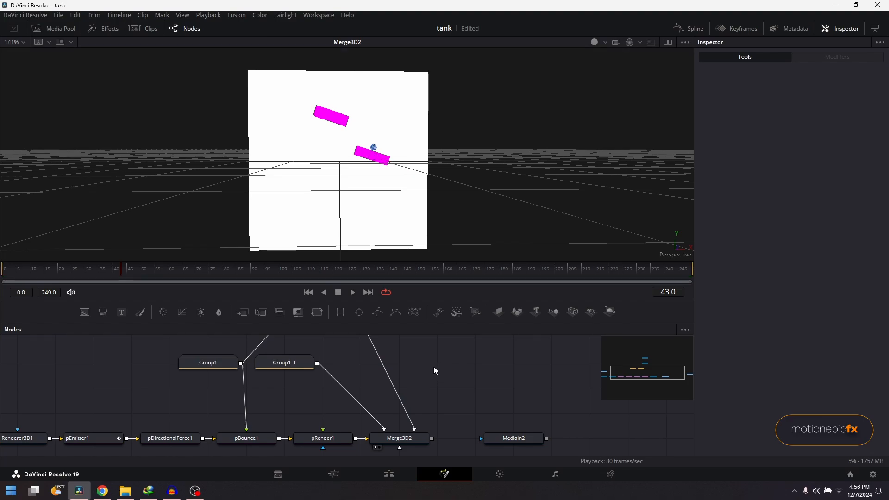
# Reroute the Group1_1 output from Merge3D2 to Merge3D1.
pyautogui.moveTo(321, 396); pyautogui.dragTo(320, 377)
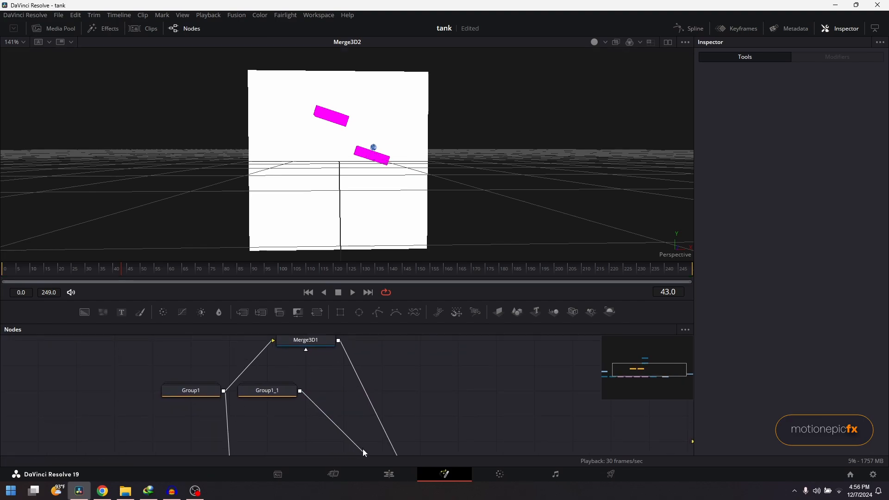
pyautogui.scroll(-3, 353, 369)
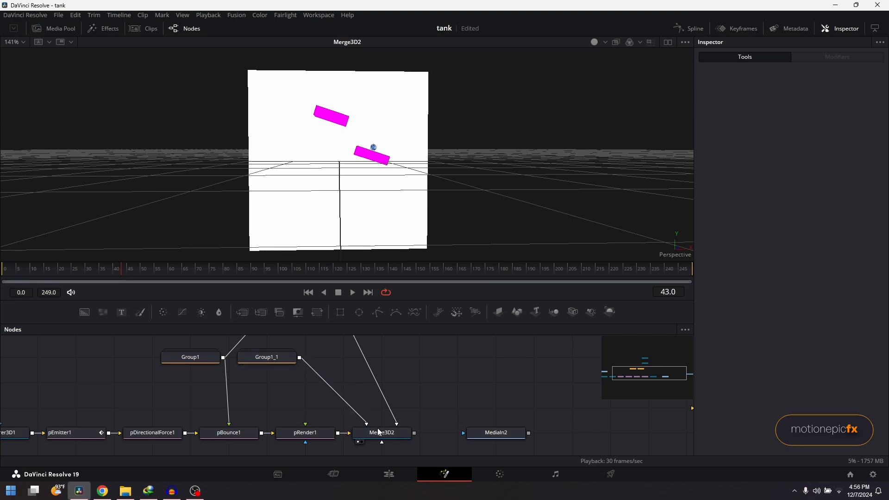
pyautogui.moveTo(361, 422); pyautogui.dragTo(363, 402)
pyautogui.scroll(5, 328, 416)
pyautogui.moveTo(298, 416); pyautogui.dragTo(306, 368)
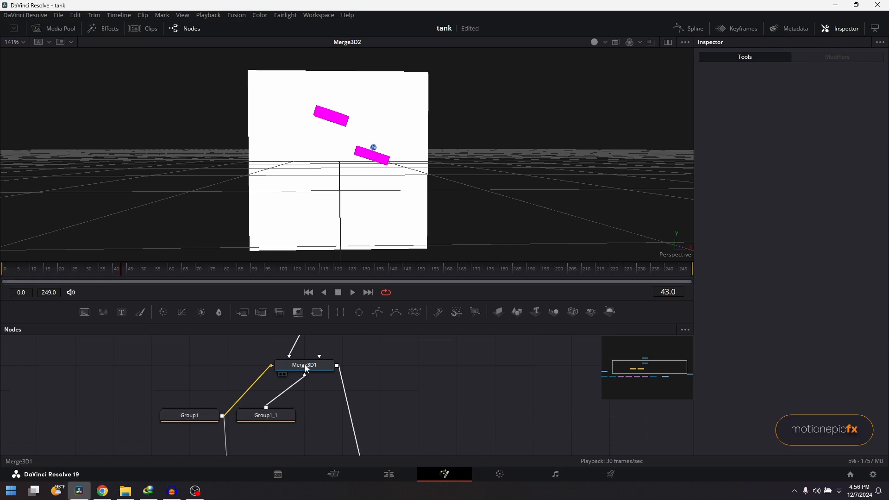
pyautogui.moveTo(368, 390)
pyautogui.mouseDown()
pyautogui.moveTo(343, 344)
pyautogui.moveTo(344, 355)
pyautogui.moveTo(373, 376)
pyautogui.mouseUp()
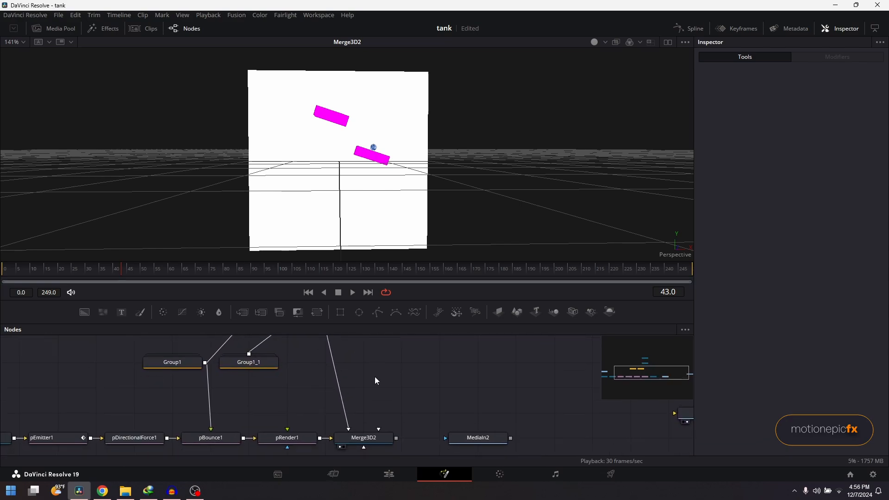
# Step to frame 44 and check how the sphere meets the second cube and how the groups feed pBounce1.
pyautogui.moveTo(115, 274); pyautogui.dragTo(127, 291)
pyautogui.moveTo(256, 366); pyautogui.dragTo(252, 410)
pyautogui.moveTo(307, 376); pyautogui.dragTo(303, 336)
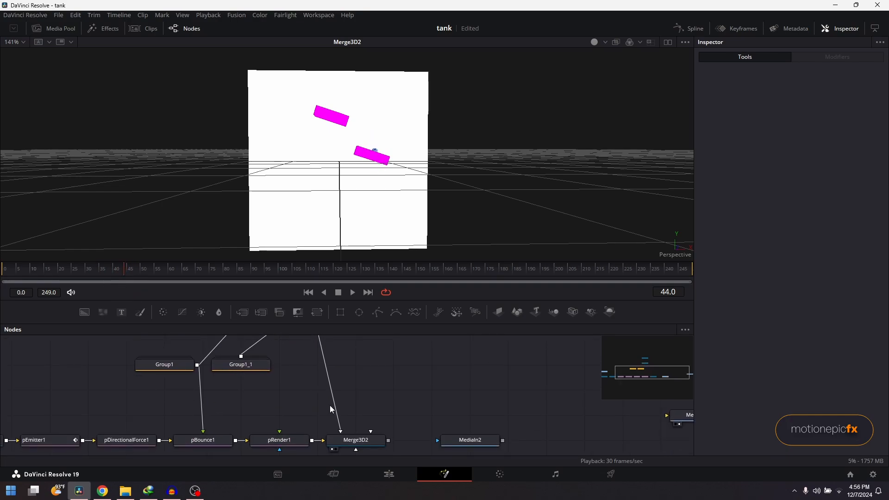
pyautogui.moveTo(332, 416); pyautogui.dragTo(332, 419)
pyautogui.moveTo(212, 403)
pyautogui.mouseDown()
pyautogui.moveTo(219, 424)
pyautogui.moveTo(212, 404)
pyautogui.mouseUp()
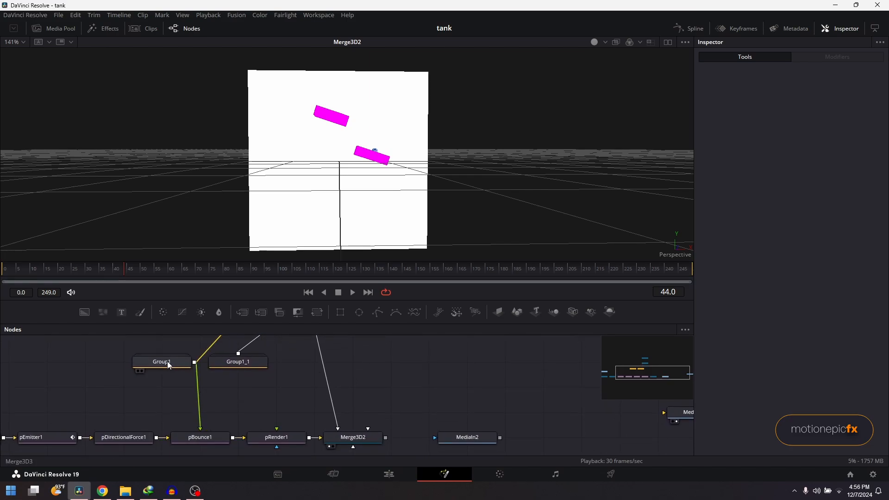
# Replace the Group1 connection into pBounce1 with the Merge3D1 output so both cube groups act as the bounce region.
pyautogui.moveTo(201, 418); pyautogui.dragTo(222, 417)
pyautogui.moveTo(251, 407); pyautogui.dragTo(230, 427)
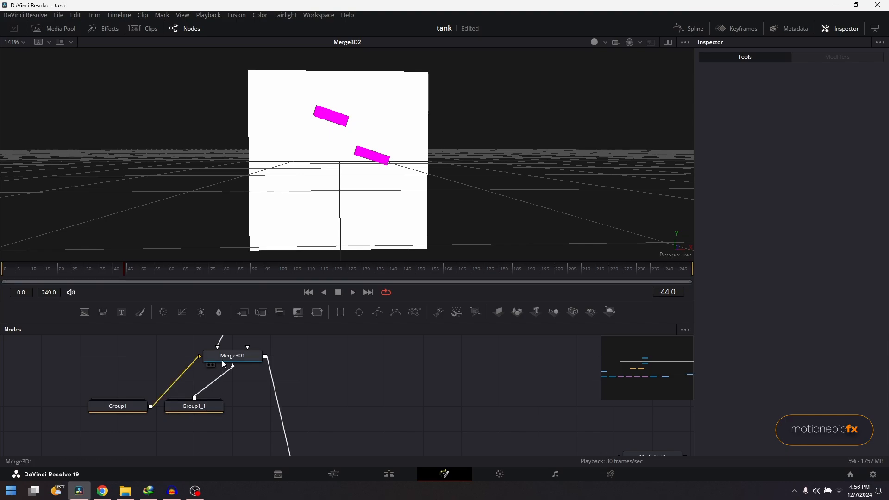
pyautogui.moveTo(235, 450)
pyautogui.mouseDown()
pyautogui.moveTo(246, 408)
pyautogui.moveTo(222, 443)
pyautogui.mouseUp()
pyautogui.moveTo(247, 341); pyautogui.dragTo(135, 420)
pyautogui.click(223, 374)
pyautogui.moveTo(180, 401); pyautogui.dragTo(227, 370)
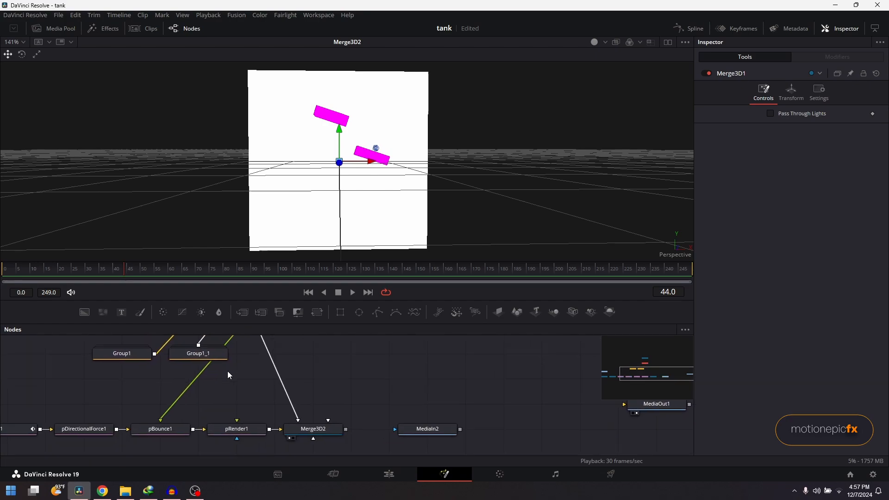
pyautogui.click(171, 434)
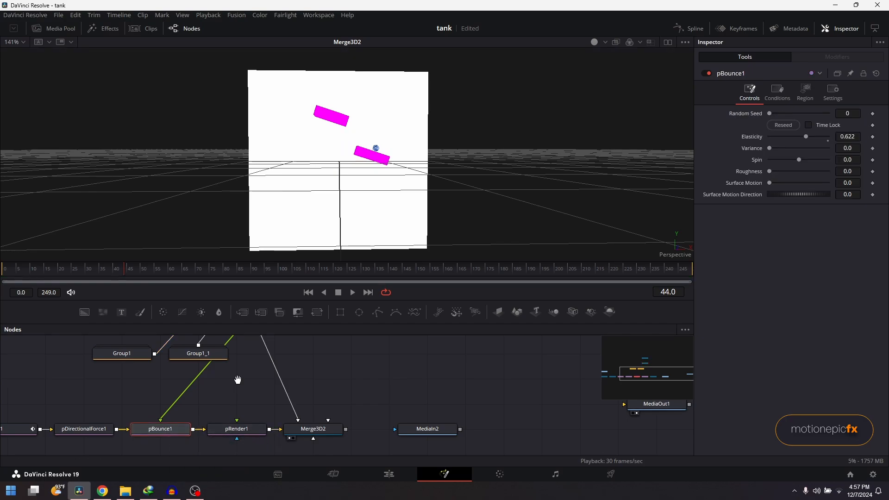
pyautogui.moveTo(238, 378); pyautogui.dragTo(218, 399)
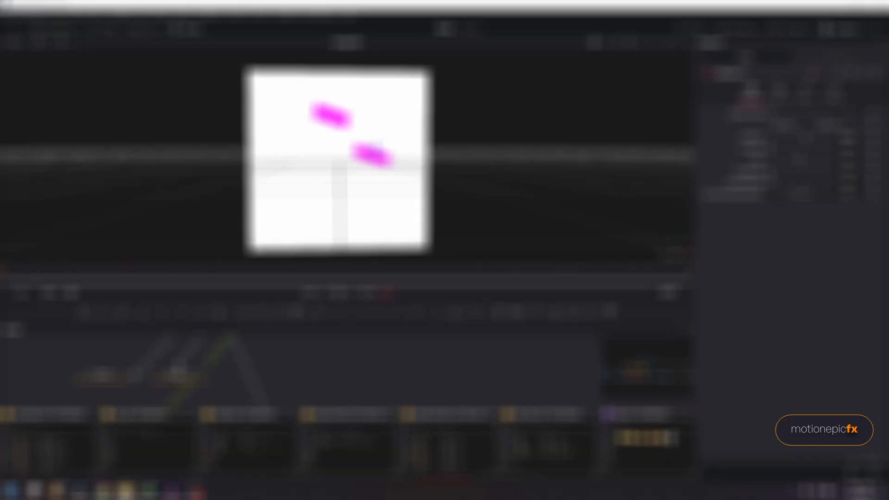
# Open the reference image Screenshot 2024-12-05 161206.png, examine its chain of separate pBounce nodes and shapes, and close it.
pyautogui.click(78, 445)
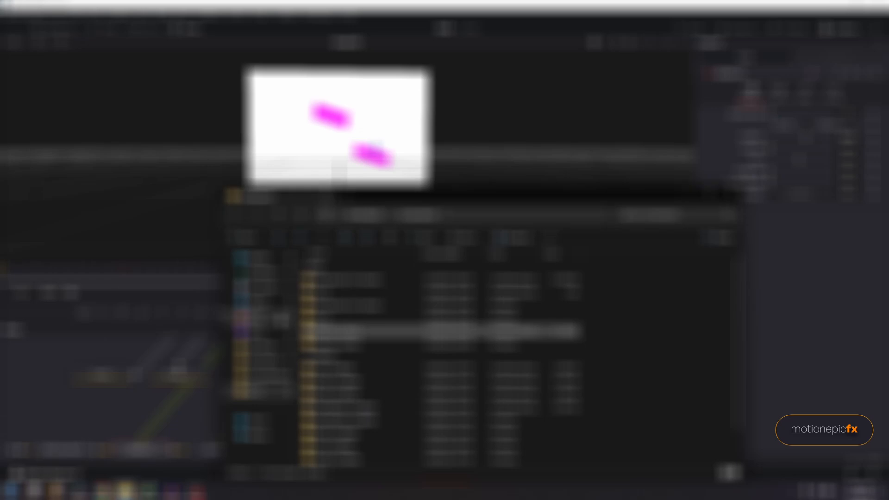
pyautogui.click(258, 306)
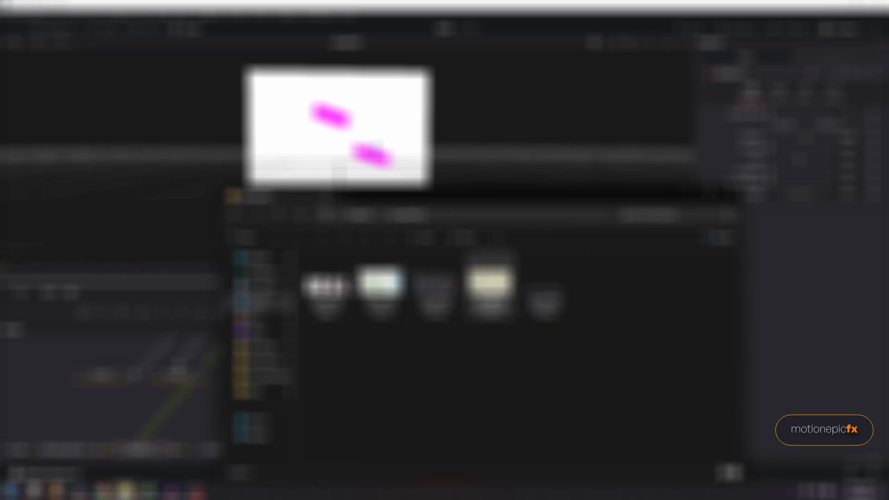
pyautogui.click(537, 296)
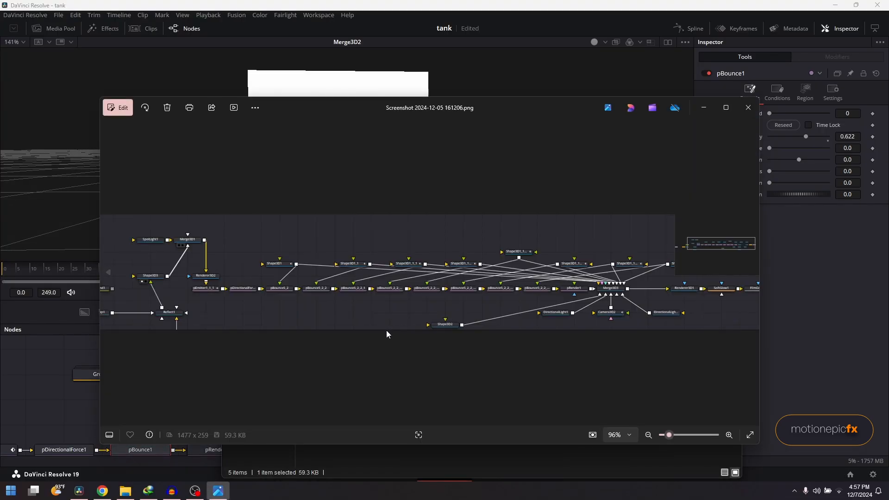
pyautogui.scroll(5, 313, 291)
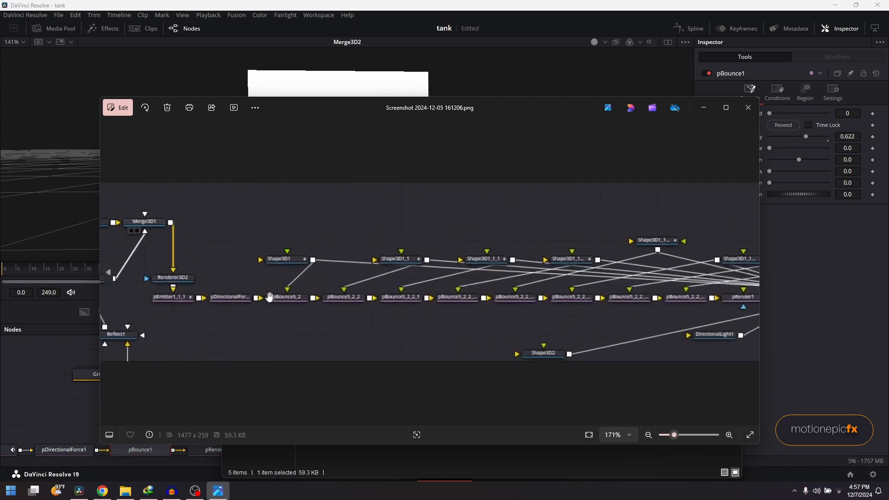
pyautogui.hscroll(5, 351, 303)
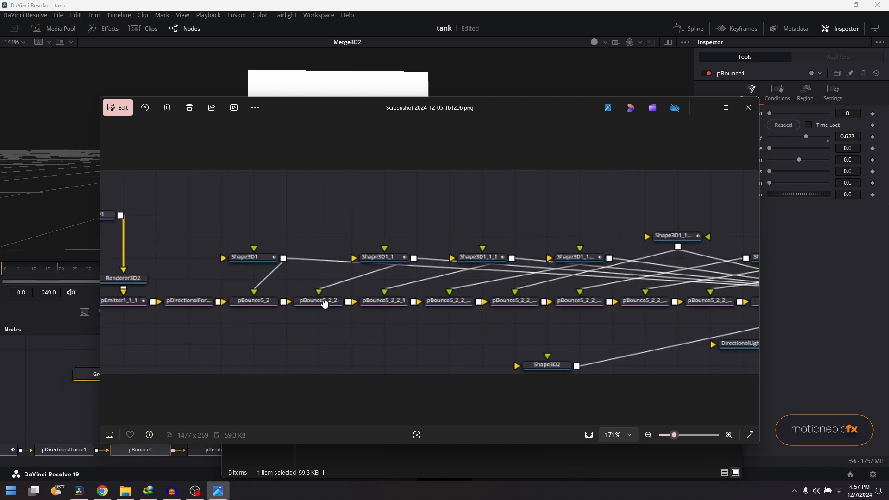
pyautogui.hscroll(5, 366, 303)
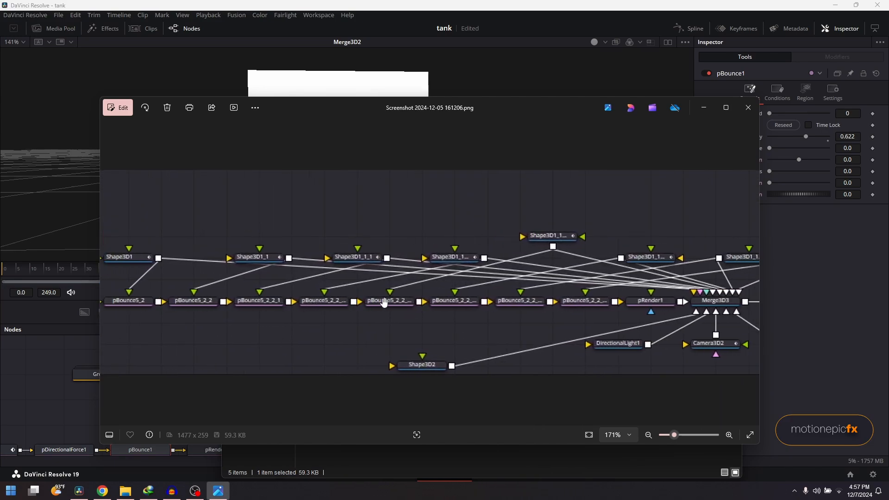
pyautogui.moveTo(384, 301); pyautogui.dragTo(389, 301)
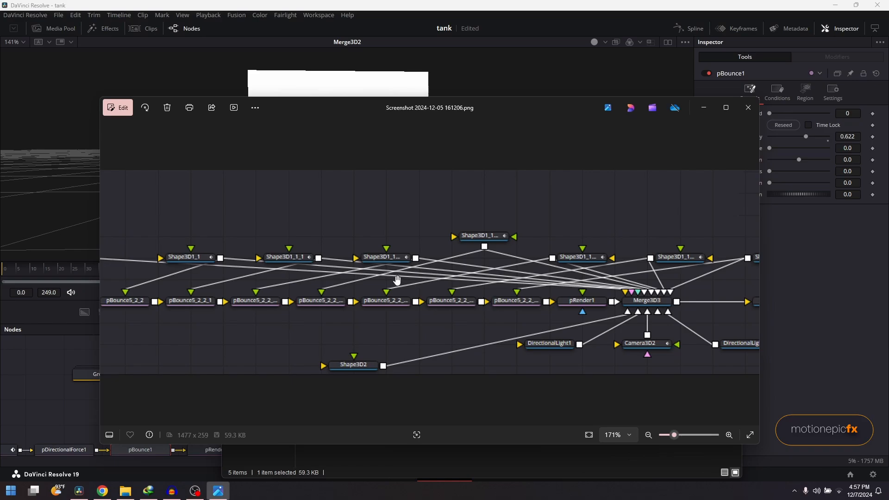
pyautogui.scroll(-3, 397, 279)
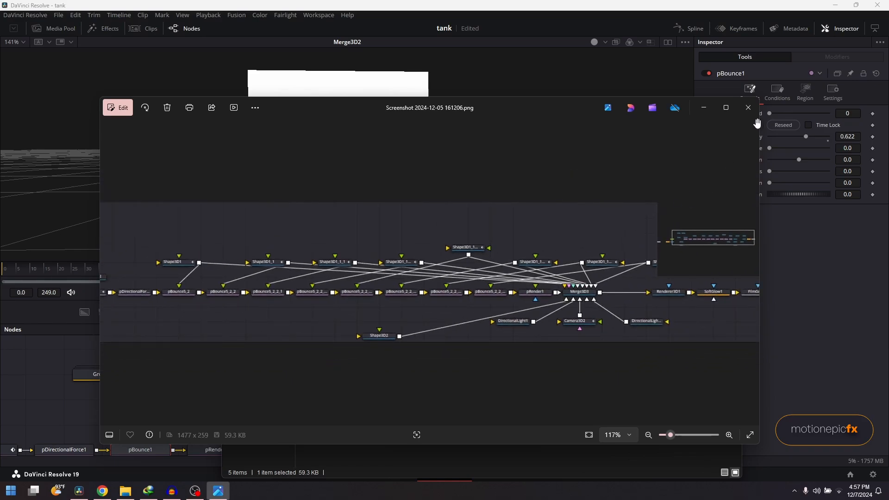
pyautogui.click(748, 107)
pyautogui.click(68, 413)
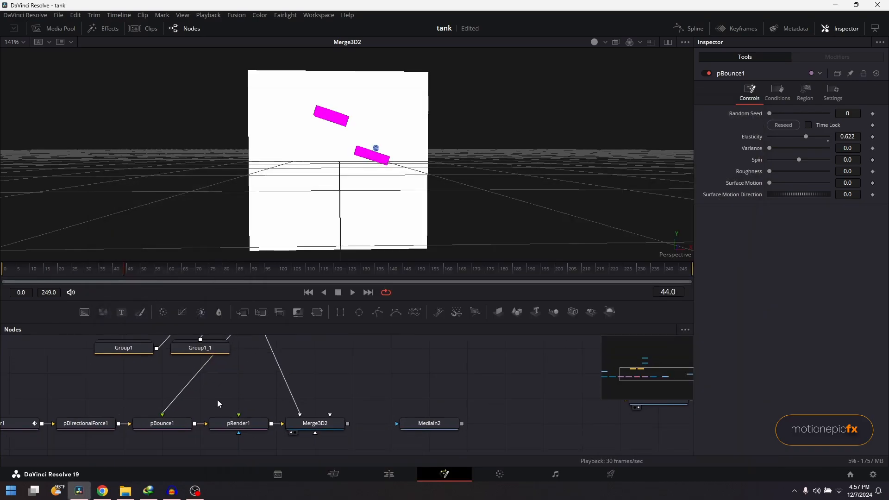
# Play the animation from frame 0 and inspect the sphere's contact with the second cube closely at frame 43.
pyautogui.moveTo(217, 386); pyautogui.dragTo(191, 453)
pyautogui.click(2, 267)
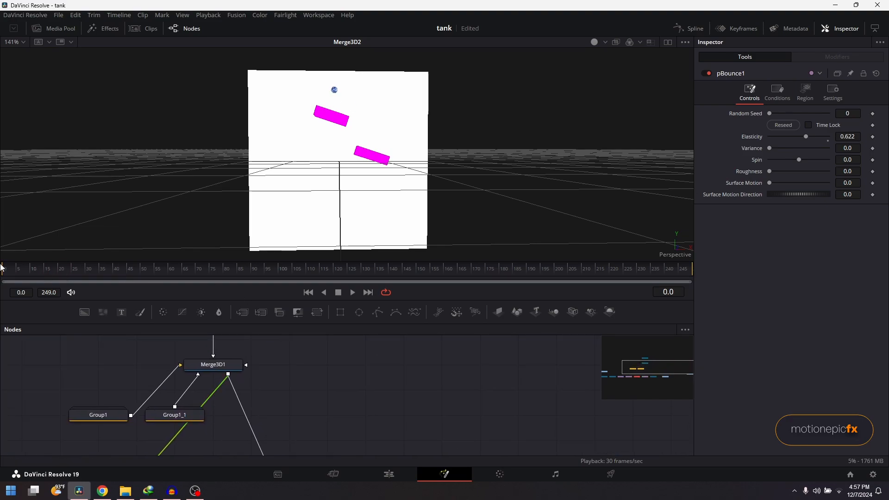
pyautogui.press('space')
pyautogui.press('space')
pyautogui.moveTo(146, 267); pyautogui.dragTo(124, 277)
pyautogui.scroll(10, 391, 141)
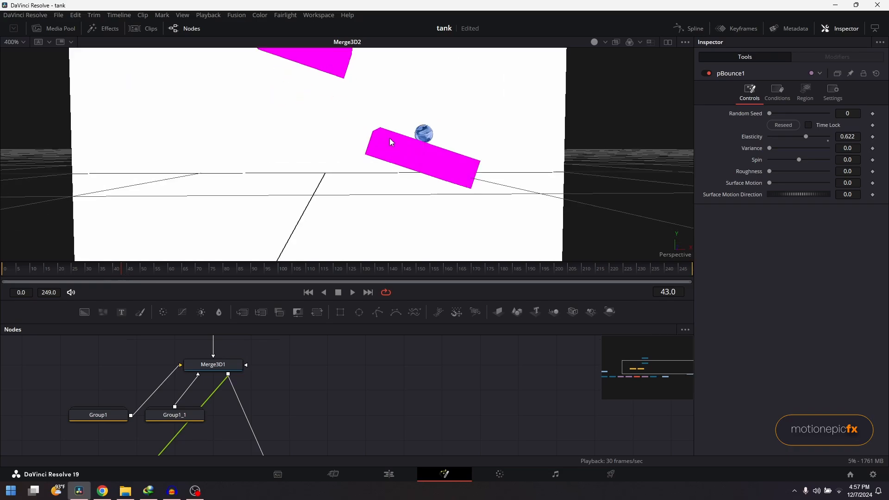
pyautogui.moveTo(450, 176); pyautogui.dragTo(413, 188)
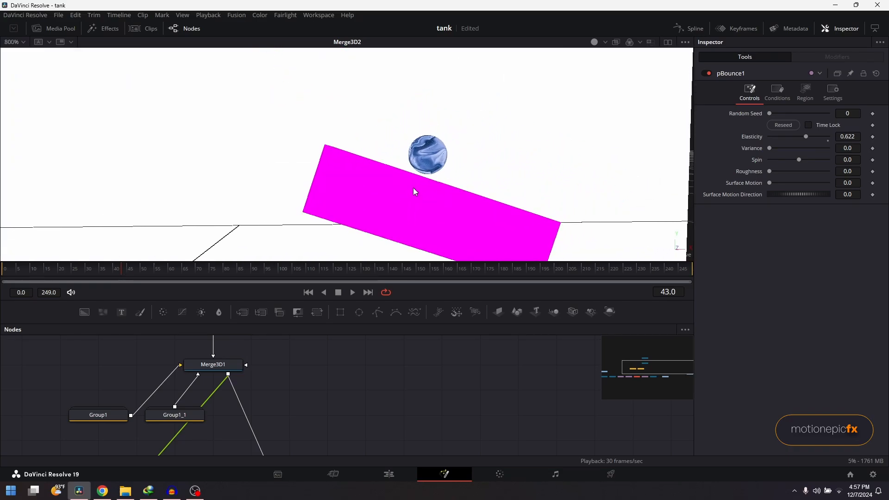
# Set the Y translation of Shape3D2_BG_1_1_1 inside Group1_1 to 0.0289 so the sphere rests on the cube's surface.
pyautogui.doubleClick(179, 412)
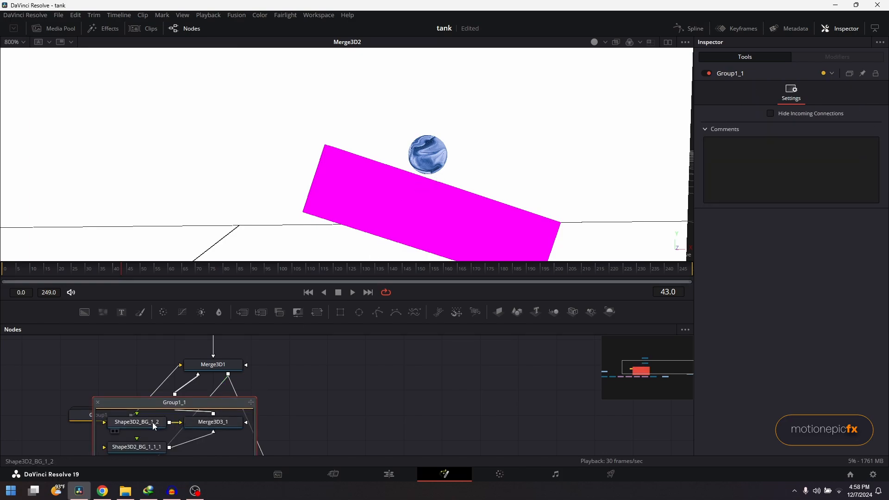
pyautogui.click(141, 447)
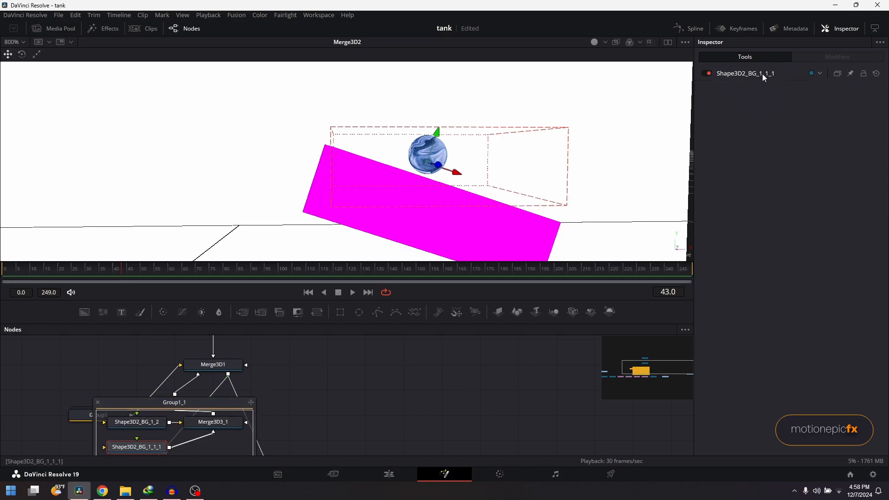
pyautogui.click(805, 93)
pyautogui.moveTo(851, 136); pyautogui.dragTo(847, 136)
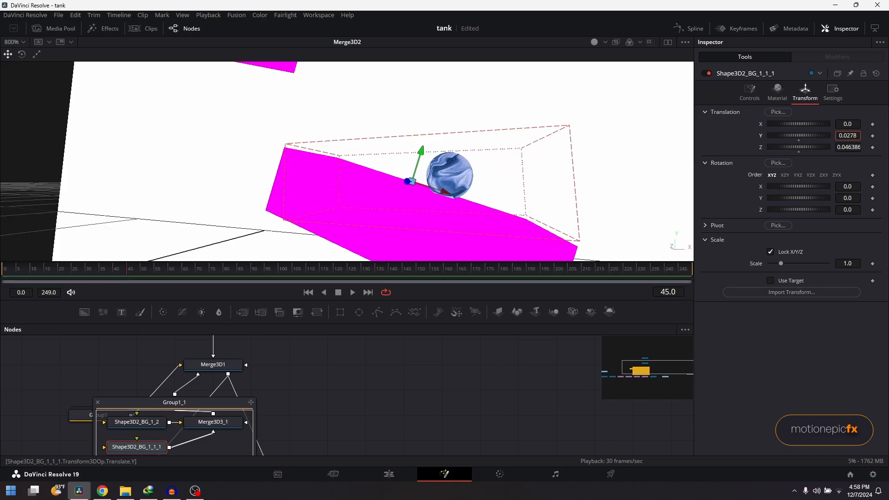
pyautogui.moveTo(847, 135); pyautogui.dragTo(851, 136)
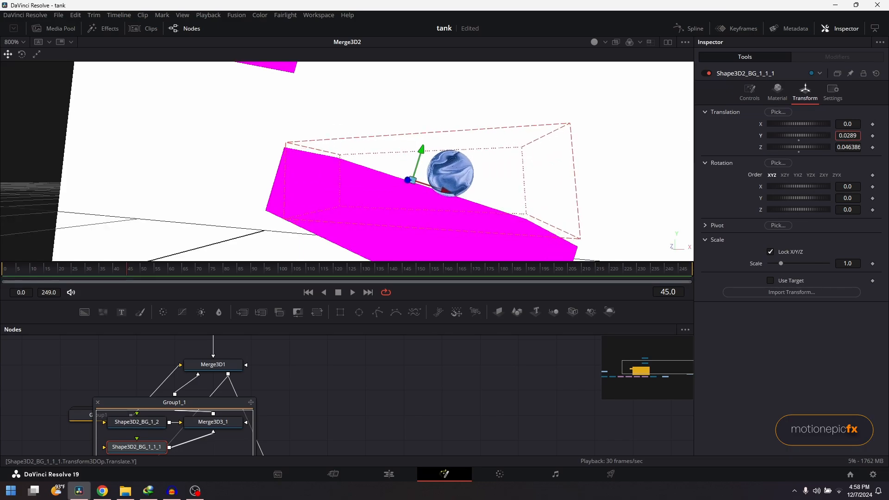
pyautogui.moveTo(468, 174); pyautogui.dragTo(456, 176)
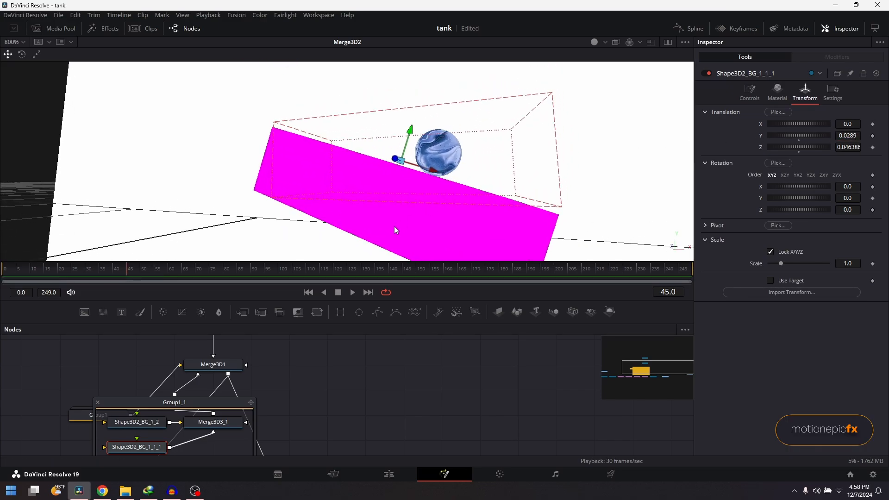
pyautogui.click(98, 402)
# Collapse Group1_1 and reposition it to the opposite side of Merge3D1 from Group1.
pyautogui.scroll(-2, 284, 391)
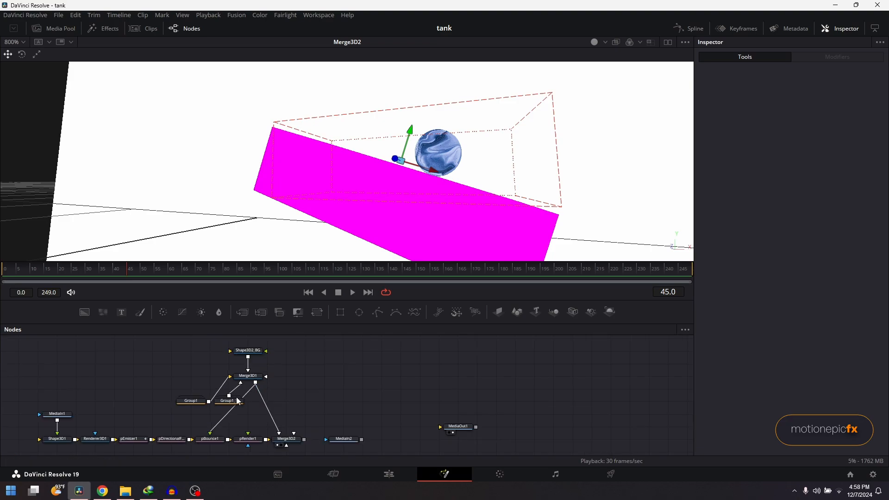
pyautogui.click(235, 403)
pyautogui.scroll(4, 304, 399)
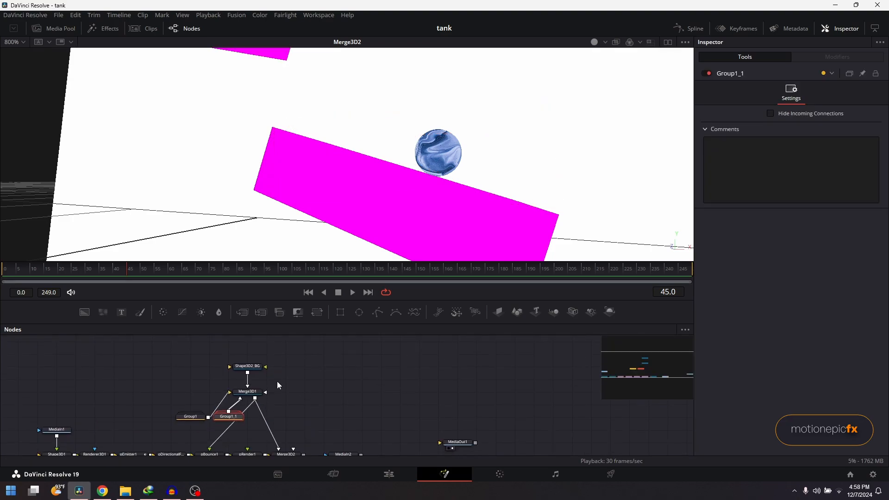
pyautogui.moveTo(251, 369); pyautogui.dragTo(310, 411)
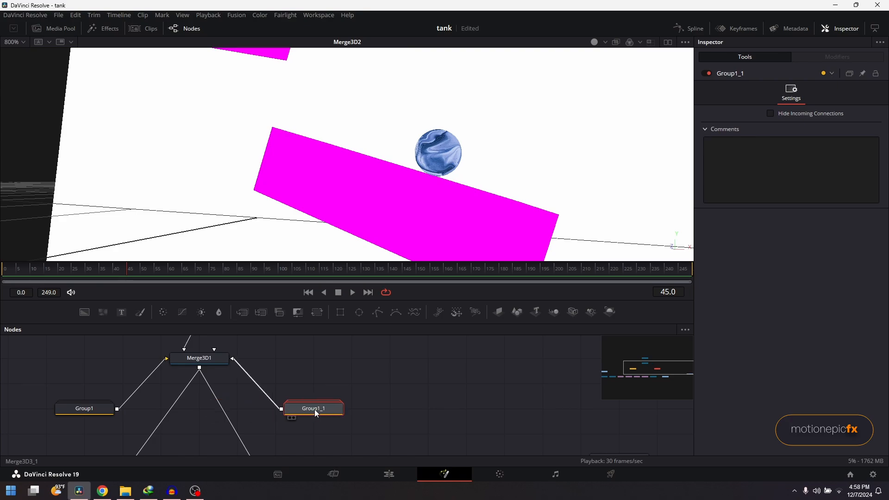
# Duplicate the Group1_1 cube group and connect the copy's output to Merge3D1 as a third bounce surface.
pyautogui.hotkey('ctrl', 'c')
pyautogui.click(335, 363)
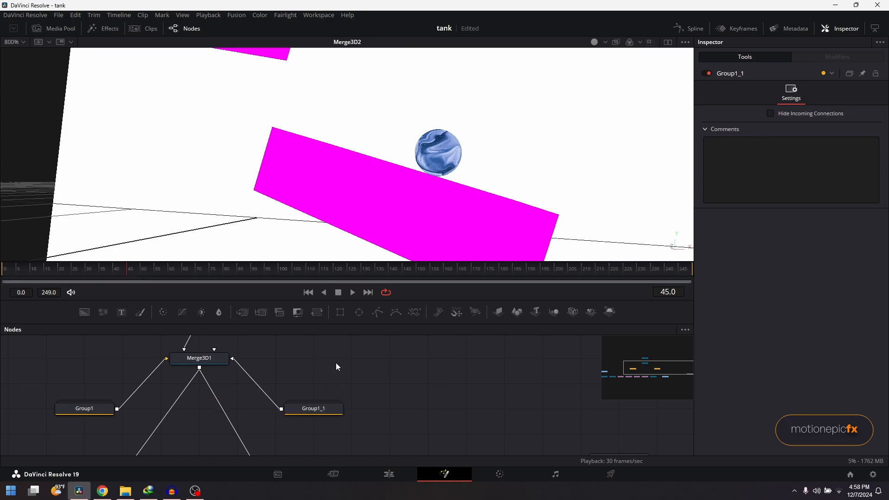
pyautogui.hotkey('ctrl', 'v')
pyautogui.moveTo(384, 358); pyautogui.dragTo(210, 356)
pyautogui.moveTo(292, 377); pyautogui.dragTo(279, 352)
# Use MediaIn2's audio waveform in the keyframe view to move the playhead to the bell hit at frame 73.
pyautogui.scroll(-5, 258, 387)
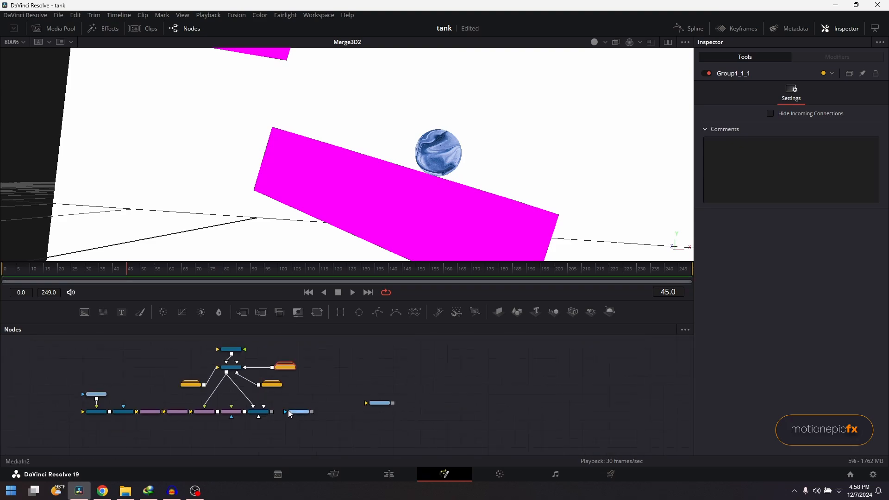
pyautogui.scroll(5, 288, 409)
pyautogui.click(311, 415)
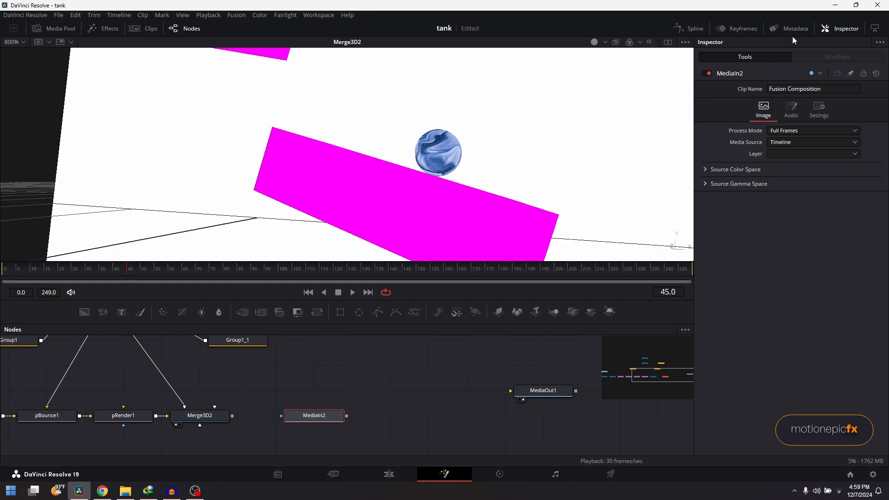
pyautogui.click(743, 28)
pyautogui.moveTo(510, 394); pyautogui.dragTo(534, 406)
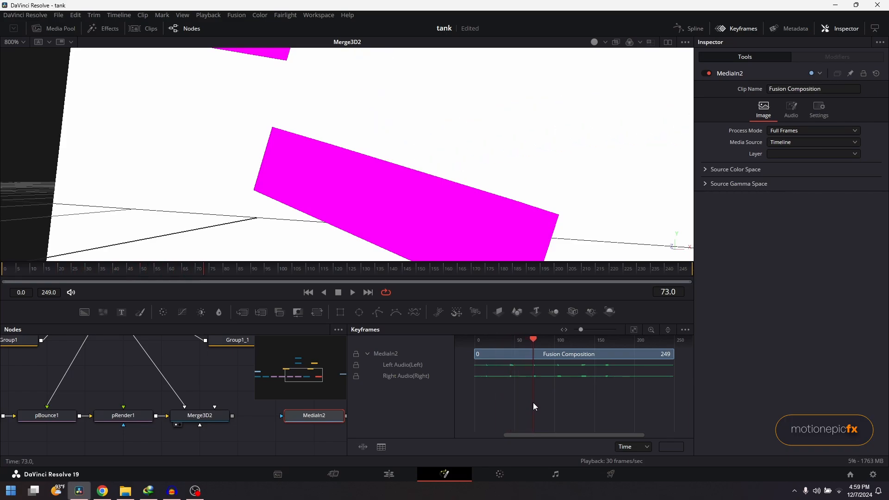
pyautogui.click(732, 28)
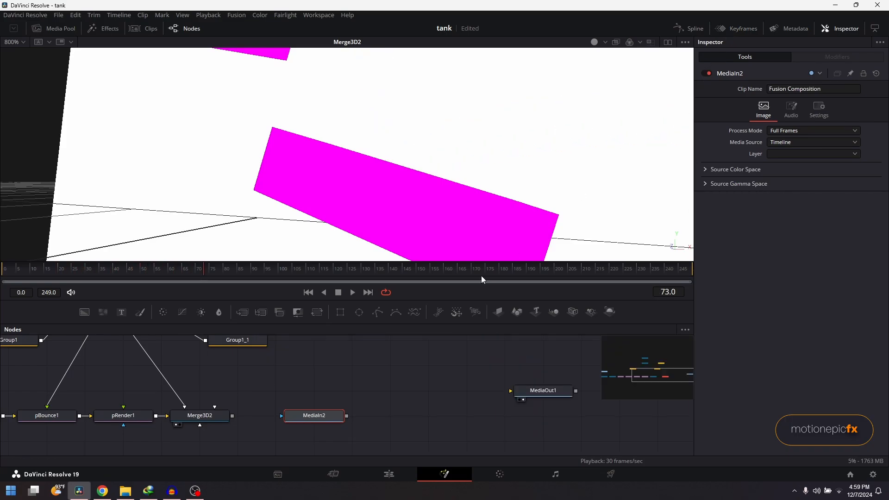
# Open Group1_1_1 and move its Merge3D3_1_1 beneath the sphere, to about X 0.69 and Y -0.19.
pyautogui.scroll(-3, 451, 207)
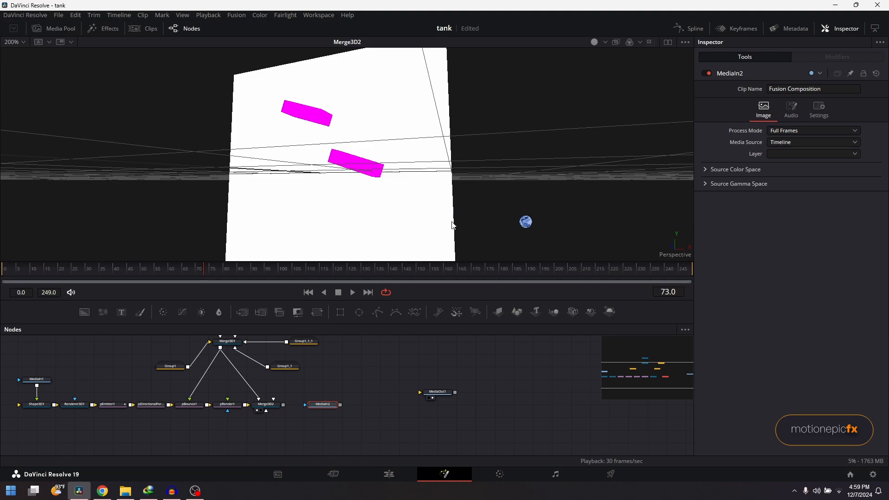
pyautogui.moveTo(450, 209); pyautogui.dragTo(480, 222)
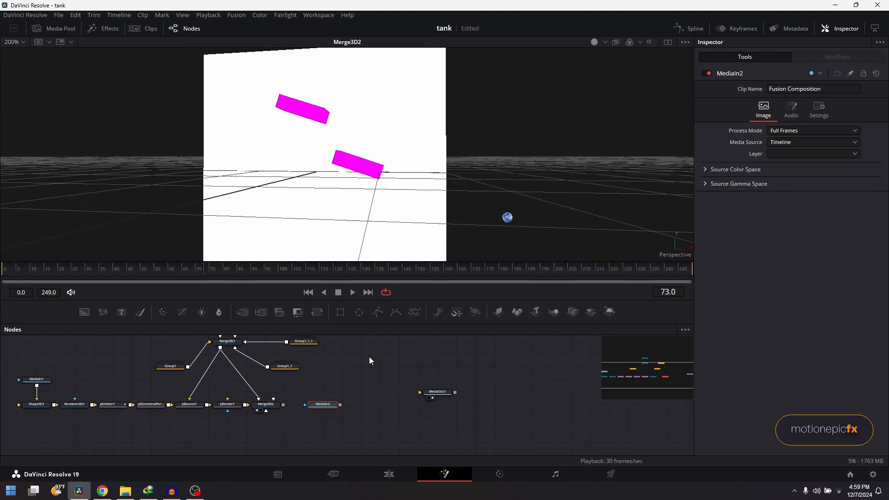
pyautogui.doubleClick(306, 341)
pyautogui.scroll(3, 323, 361)
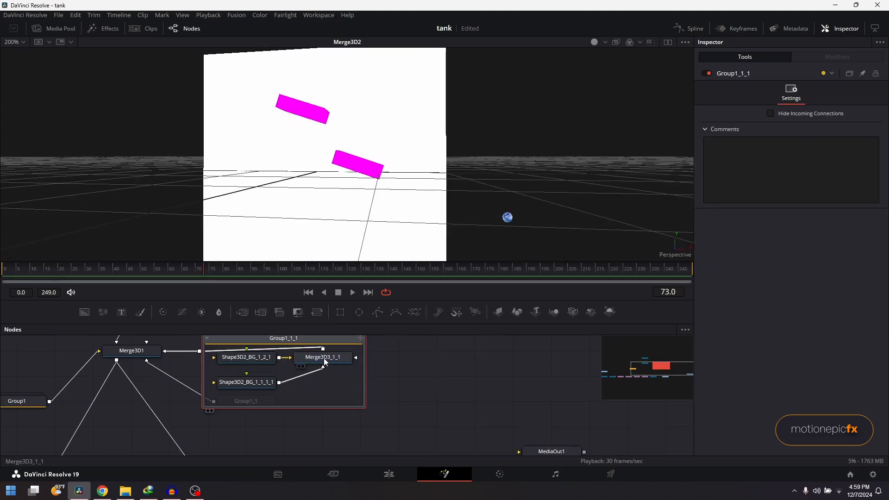
pyautogui.click(323, 357)
pyautogui.moveTo(360, 166); pyautogui.dragTo(510, 198)
pyautogui.click(393, 374)
pyautogui.click(319, 361)
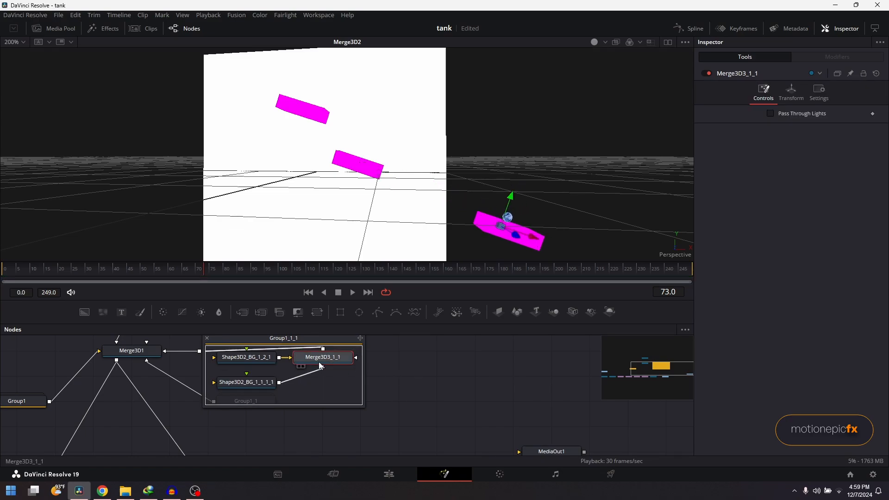
# Set the Z rotation of Merge3D3_1_1 to -5.9 and collapse Group1_1_1.
pyautogui.click(798, 88)
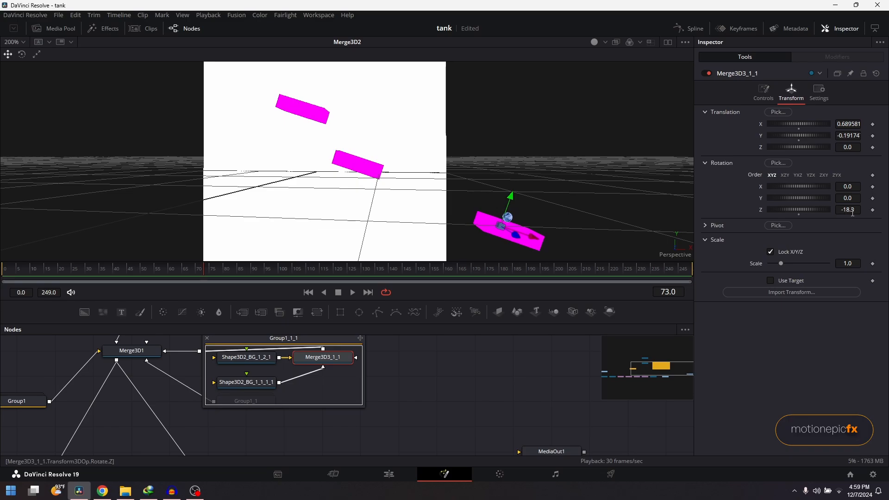
pyautogui.moveTo(849, 209); pyautogui.dragTo(886, 209)
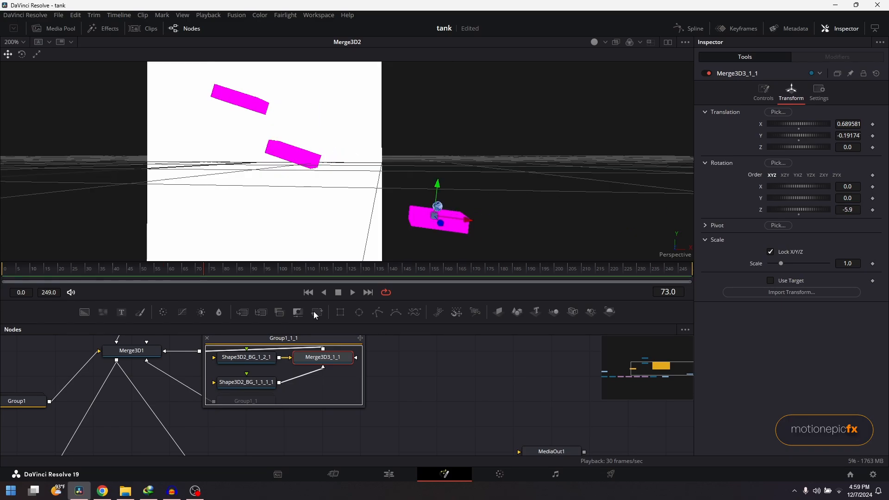
pyautogui.click(207, 338)
# Play the animation from frame 0 to check the sphere's bounce off the third cube.
pyautogui.scroll(-3, 348, 185)
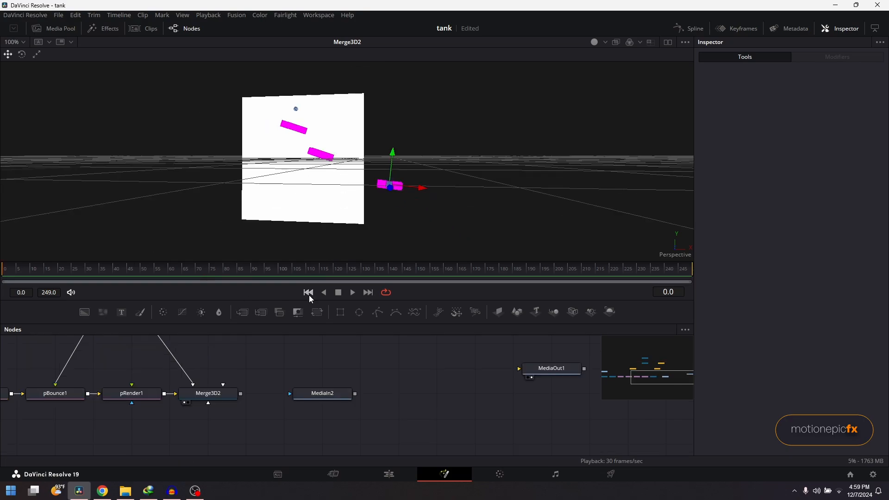
pyautogui.click(310, 294)
pyautogui.press('space')
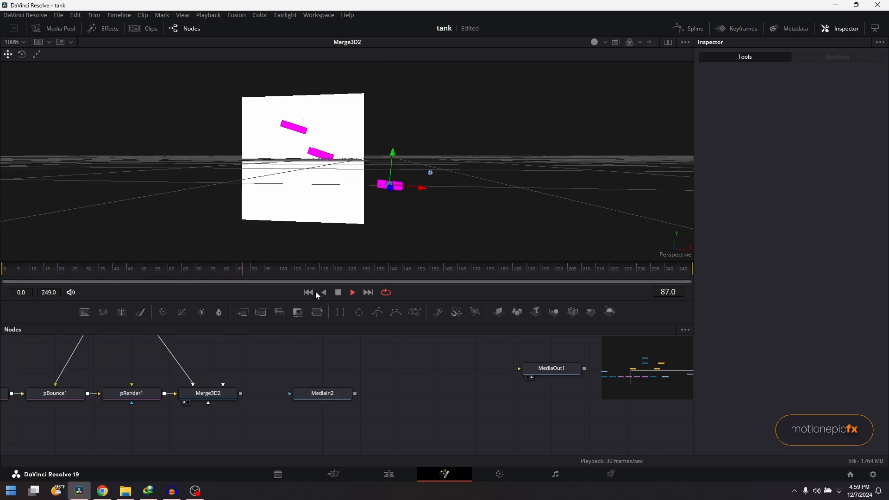
pyautogui.press('space')
# Add a Renderer 3D node after Merge3D2 and preview its rendered output from frame 0.
pyautogui.click(218, 398)
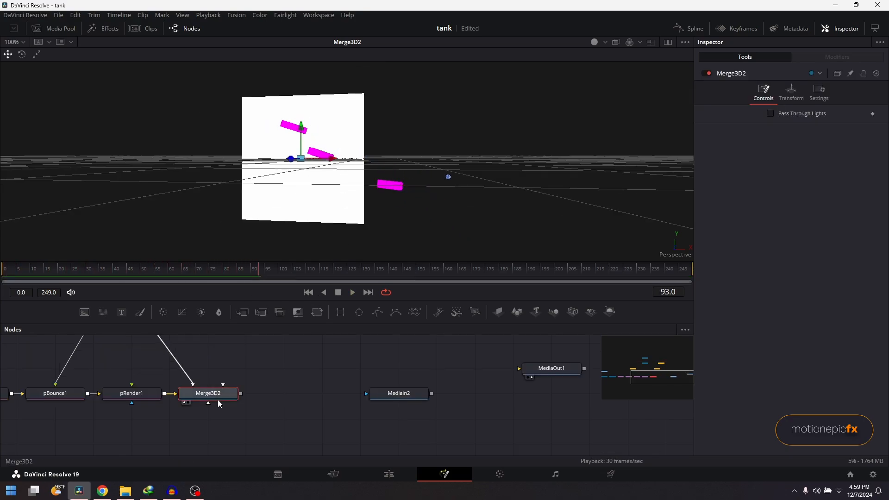
pyautogui.hotkey('shift', 'space')
pyautogui.write('re')
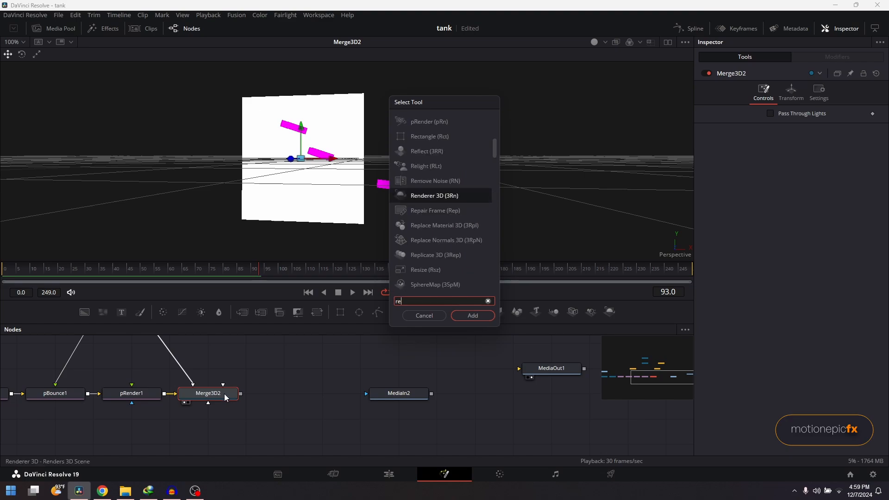
pyautogui.write('nd')
pyautogui.click(454, 317)
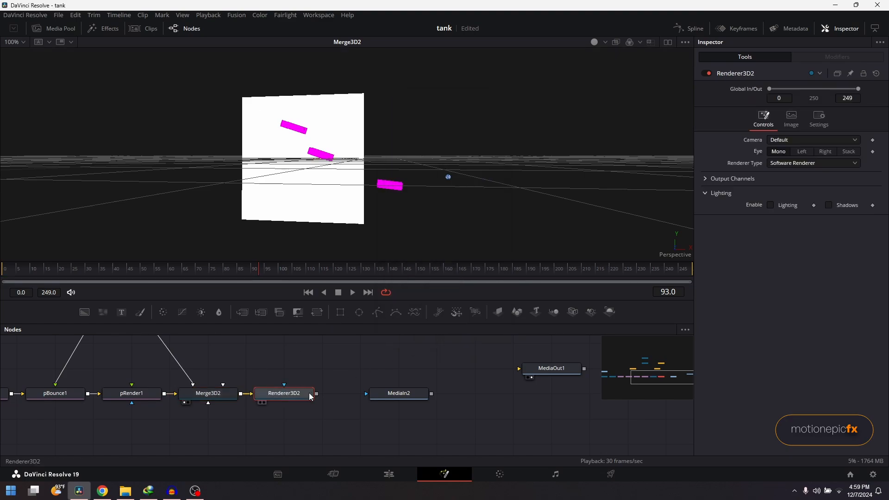
pyautogui.press('1')
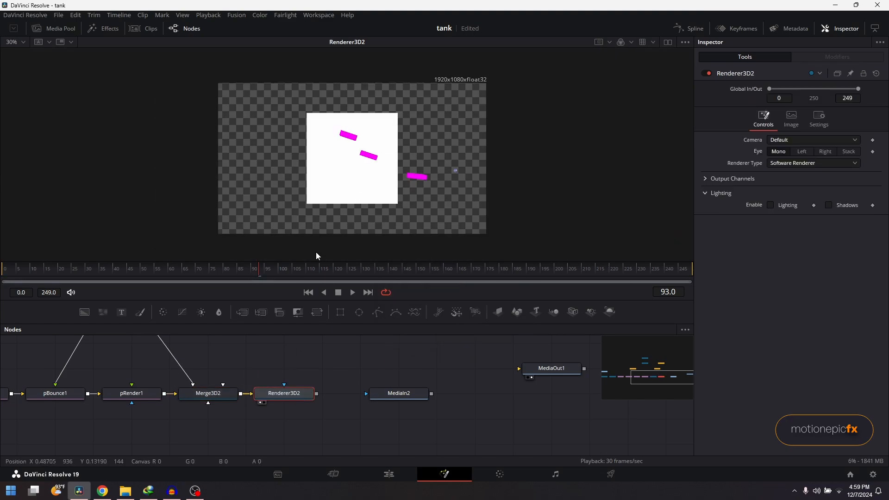
pyautogui.click(308, 294)
pyautogui.press('space')
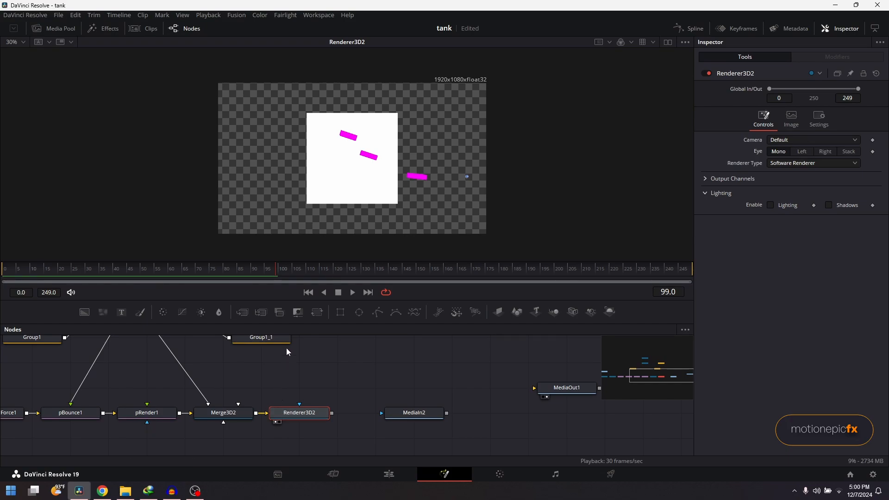
# Enlarge the Shape3D2_BG plane to size 4.49 so it fills the rendered frame.
pyautogui.moveTo(275, 366); pyautogui.dragTo(303, 422)
pyautogui.moveTo(238, 388); pyautogui.dragTo(274, 422)
pyautogui.moveTo(249, 354); pyautogui.dragTo(259, 434)
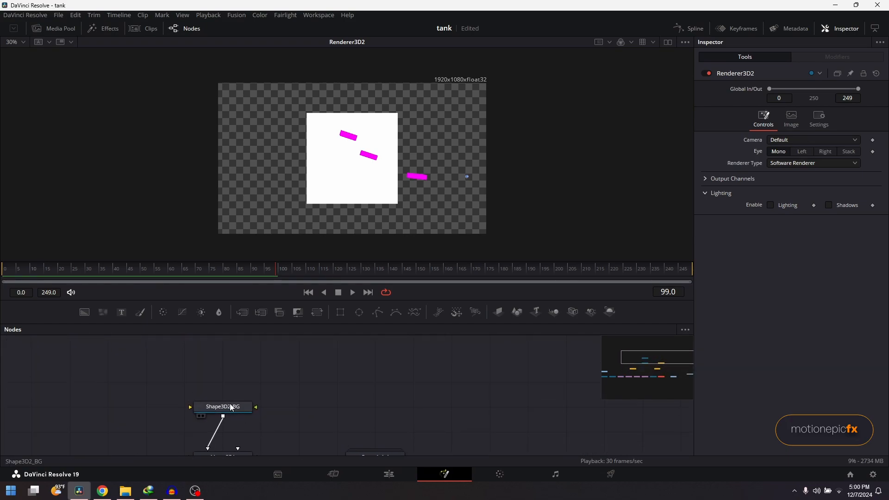
pyautogui.moveTo(232, 407); pyautogui.dragTo(193, 381)
pyautogui.click(198, 383)
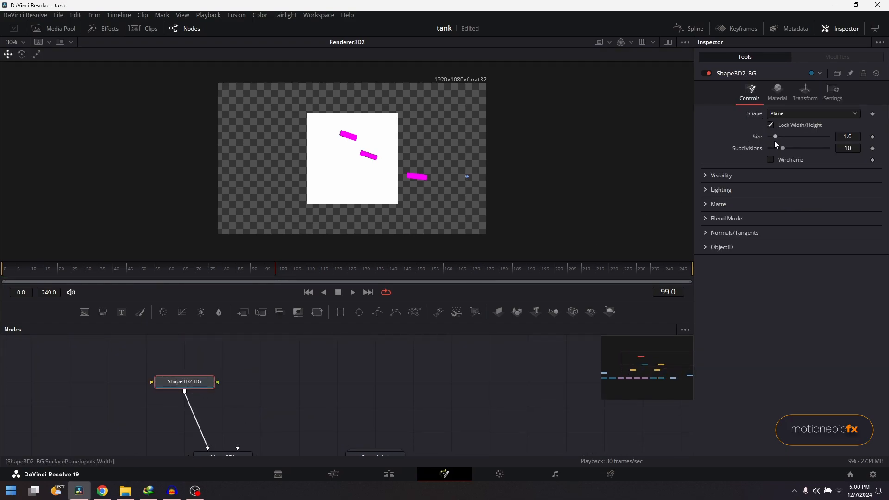
pyautogui.moveTo(776, 136); pyautogui.dragTo(786, 138)
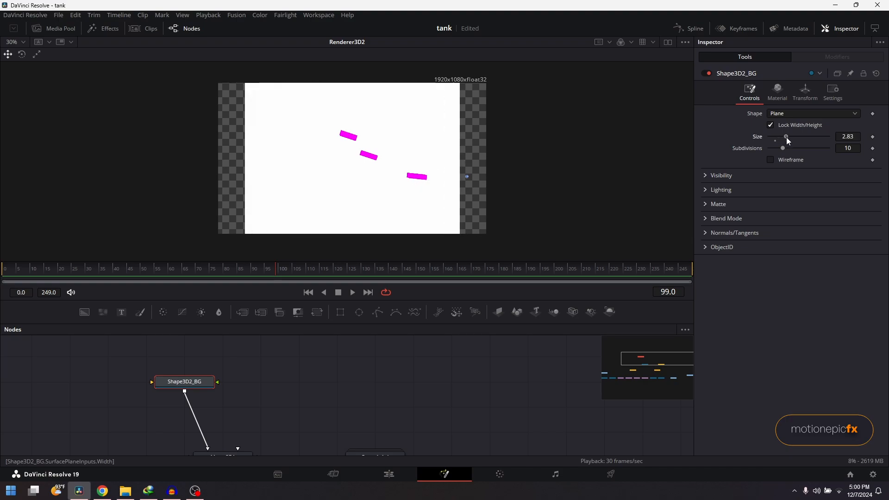
pyautogui.moveTo(786, 138); pyautogui.dragTo(795, 137)
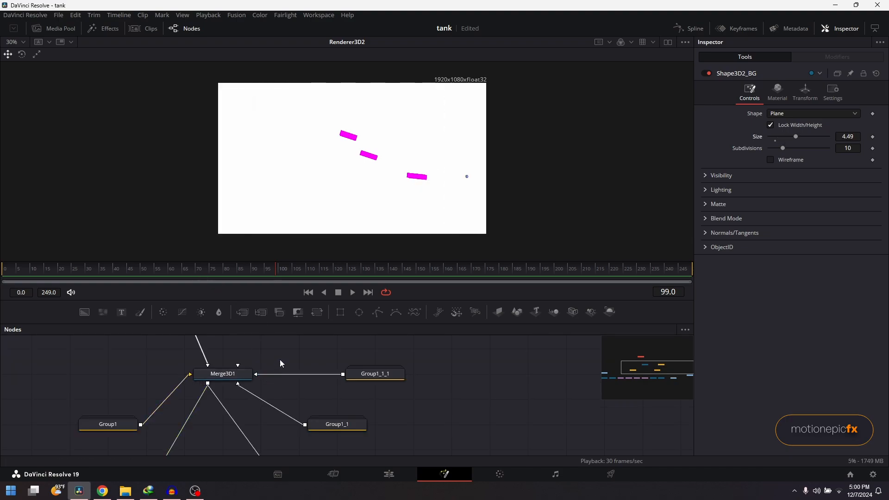
# Color the Shape3D2_BG plane pink with diffuse red 1.0, green 0.362 and blue 0.441.
pyautogui.moveTo(287, 353); pyautogui.dragTo(260, 423)
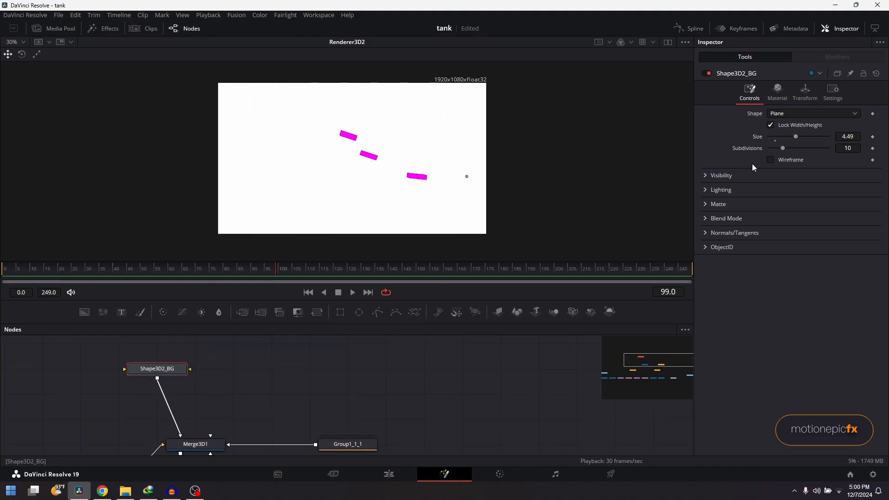
pyautogui.click(776, 91)
pyautogui.moveTo(828, 147); pyautogui.dragTo(821, 149)
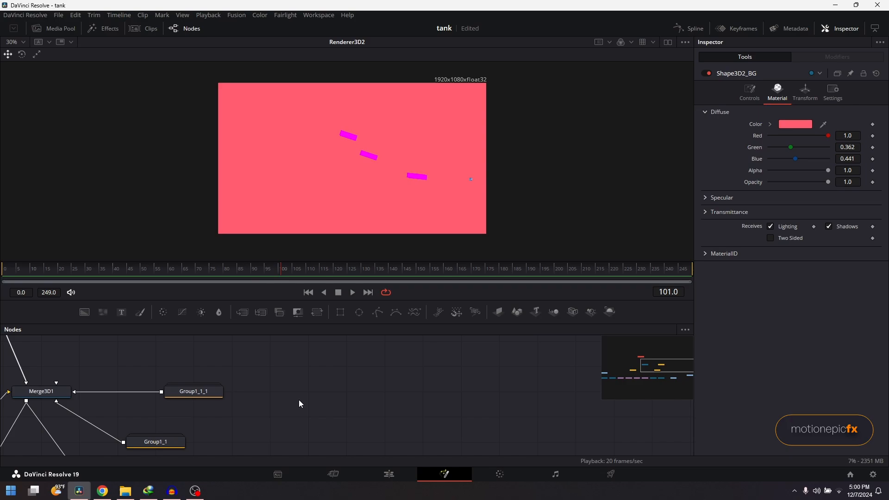
# Use MediaIn2's audio waveform to move the playhead to the next bell hit at frame 102.
pyautogui.moveTo(299, 404); pyautogui.dragTo(368, 356)
pyautogui.moveTo(400, 426); pyautogui.dragTo(361, 403)
pyautogui.click(305, 430)
pyautogui.click(735, 29)
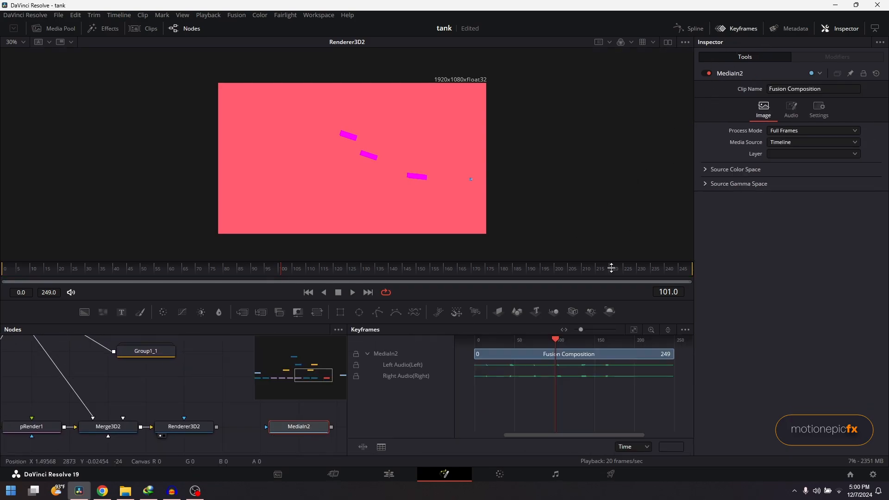
pyautogui.moveTo(555, 390)
pyautogui.mouseDown()
pyautogui.moveTo(529, 390)
pyautogui.moveTo(556, 402)
pyautogui.mouseUp()
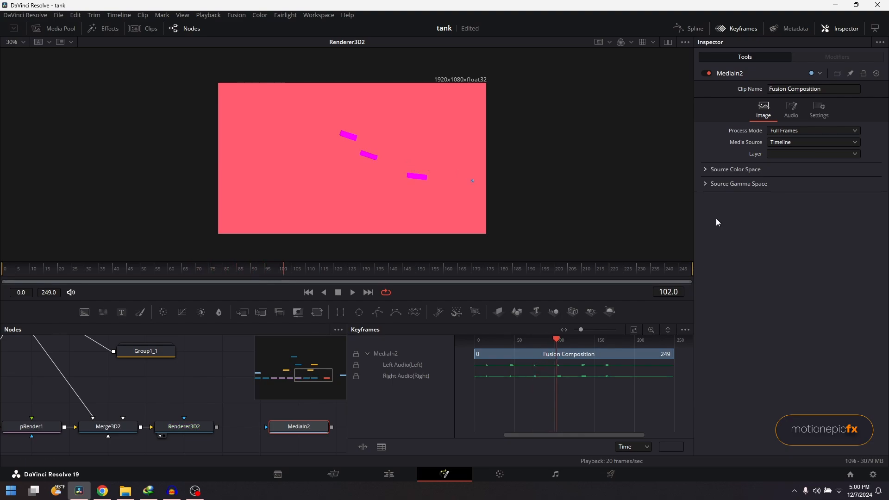
pyautogui.click(744, 30)
# Duplicate the Group1_1_1 cube group and connect the copy to Merge3D1 as a fourth bounce surface.
pyautogui.moveTo(372, 409); pyautogui.dragTo(420, 454)
pyautogui.moveTo(230, 358); pyautogui.dragTo(242, 413)
pyautogui.click(245, 410)
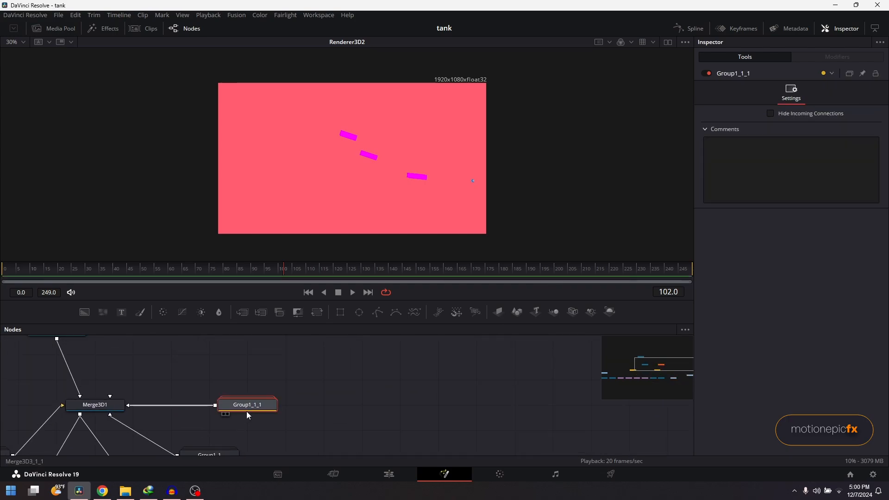
pyautogui.moveTo(270, 370); pyautogui.dragTo(103, 441)
pyautogui.hotkey('ctrl', 'c')
pyautogui.hotkey('ctrl', 'v')
# Set the translation of Merge3D3_1_1_1 inside Group1_1_1_1 to X 1.279 and Y -0.28574, and scrub through the bounce.
pyautogui.doubleClick(233, 391)
pyautogui.click(272, 393)
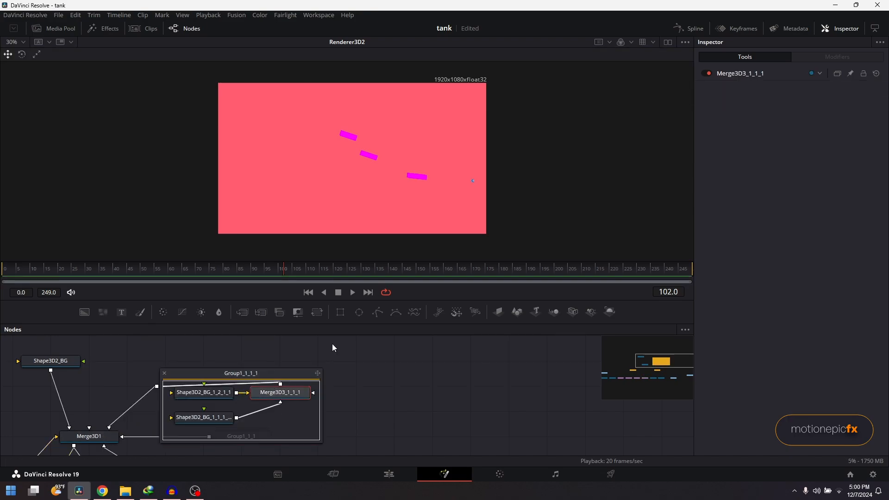
pyautogui.click(743, 77)
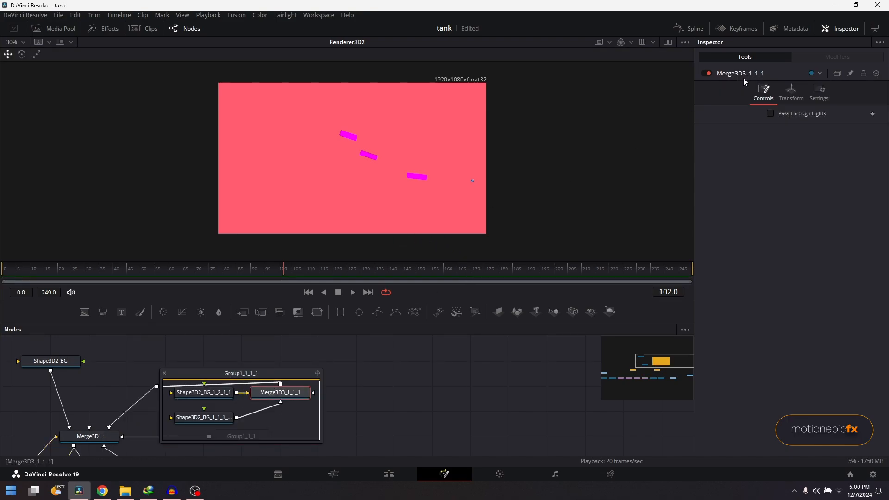
pyautogui.click(790, 103)
pyautogui.moveTo(792, 124)
pyautogui.mouseDown()
pyautogui.moveTo(834, 136)
pyautogui.moveTo(787, 136)
pyautogui.mouseUp()
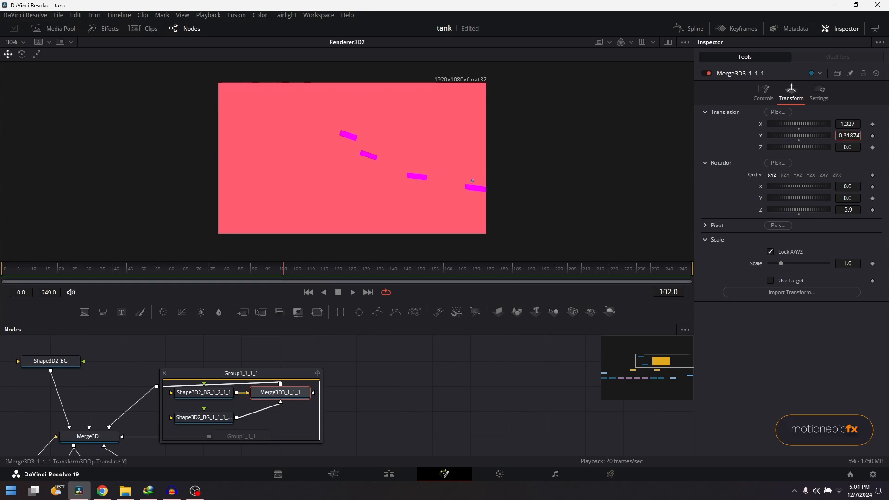
pyautogui.moveTo(852, 124)
pyautogui.mouseDown()
pyautogui.moveTo(830, 124)
pyautogui.moveTo(862, 135)
pyautogui.mouseUp()
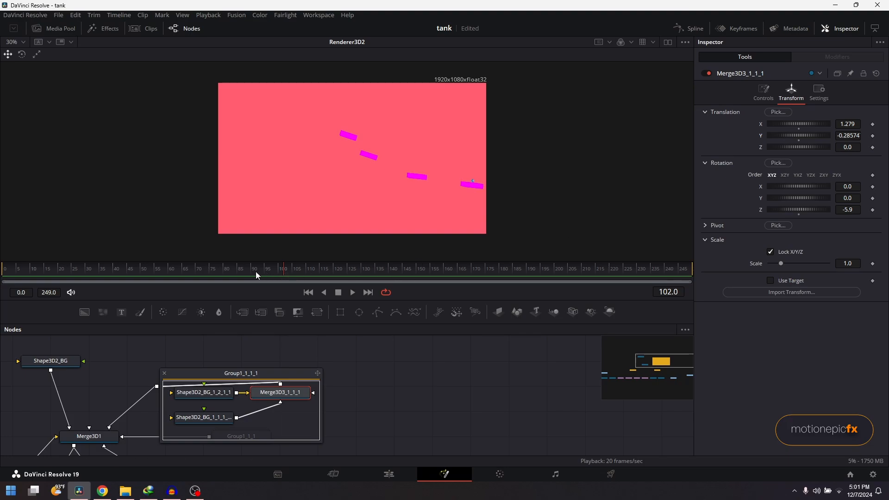
pyautogui.moveTo(256, 271); pyautogui.dragTo(325, 271)
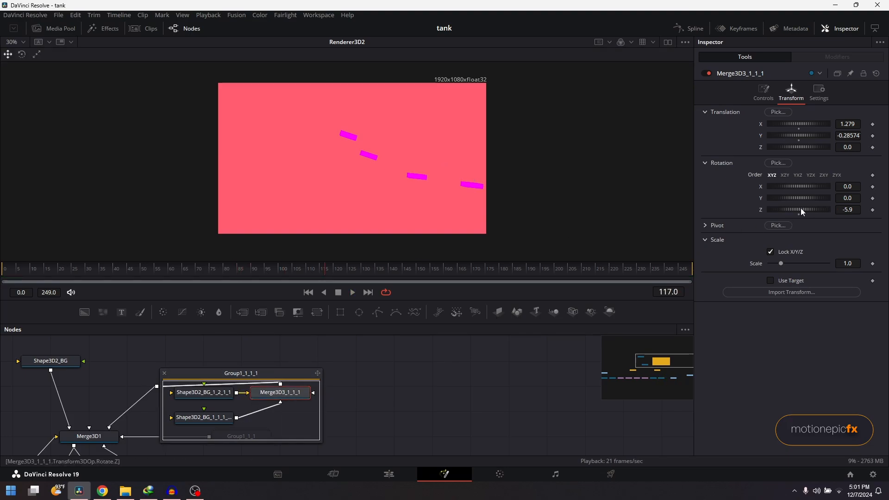
# Tilt the fourth cube pair's Merge3D3_1_1_1 to a Z rotation of 4.5, play the bounce, and collapse Group1_1_1_1.
pyautogui.moveTo(801, 209); pyautogui.dragTo(802, 208)
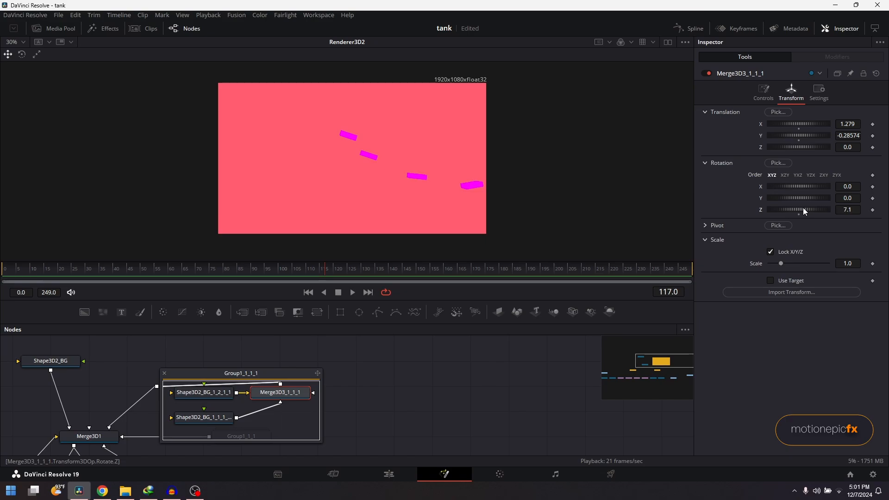
pyautogui.press('space')
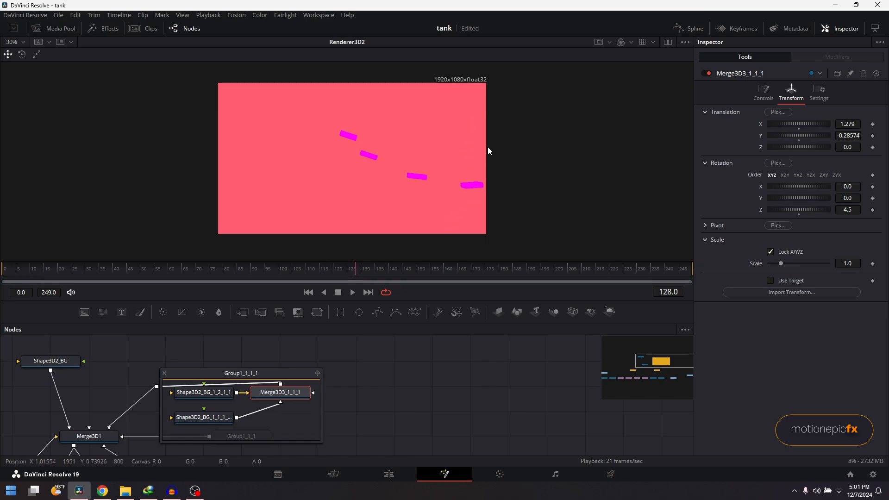
pyautogui.click(164, 373)
# Move Camera3D1 to translation X 1.073, Y -0.406 and Z 5.94, and scrub to frame 116 to check the framing.
pyautogui.moveTo(341, 391); pyautogui.dragTo(367, 373)
pyautogui.moveTo(285, 445); pyautogui.dragTo(342, 417)
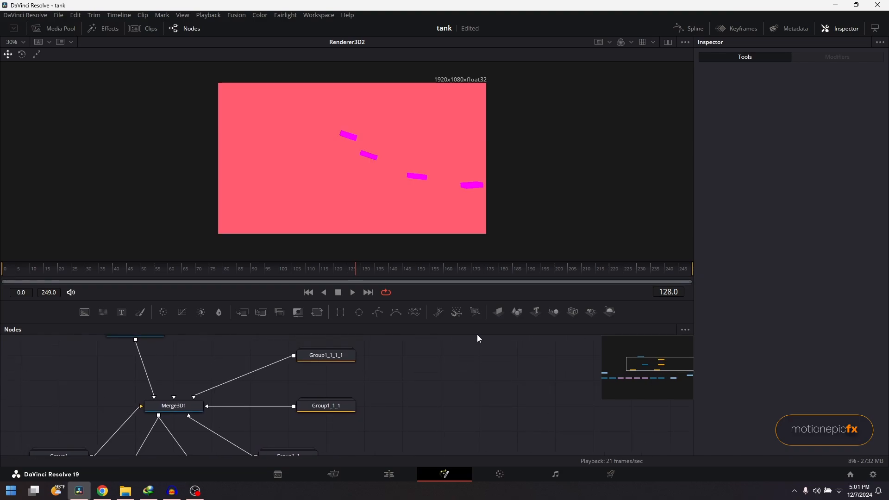
pyautogui.moveTo(572, 311); pyautogui.dragTo(412, 399)
pyautogui.moveTo(477, 373); pyautogui.dragTo(334, 444)
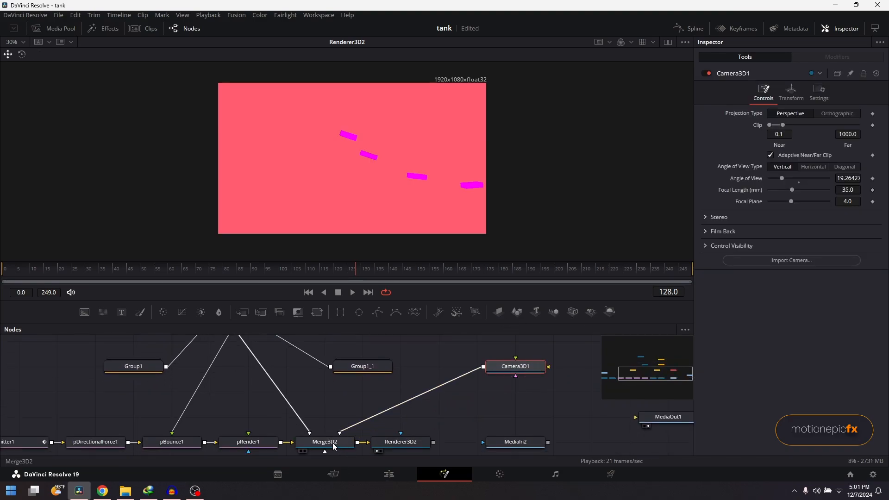
pyautogui.click(791, 91)
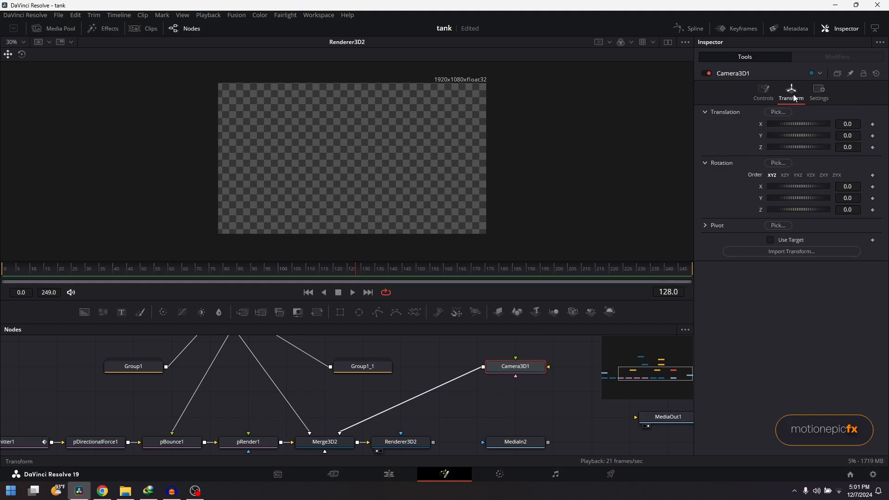
pyautogui.moveTo(806, 146); pyautogui.dragTo(797, 124)
pyautogui.moveTo(311, 270); pyautogui.dragTo(322, 330)
# Shift the Shape3D2_BG plane to translation X 0.899 so it fills the frame.
pyautogui.moveTo(337, 367); pyautogui.dragTo(281, 424)
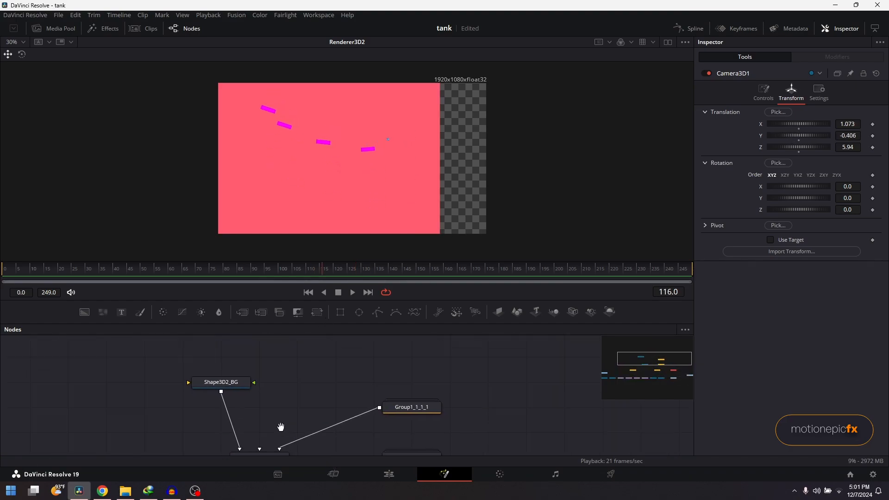
pyautogui.click(226, 384)
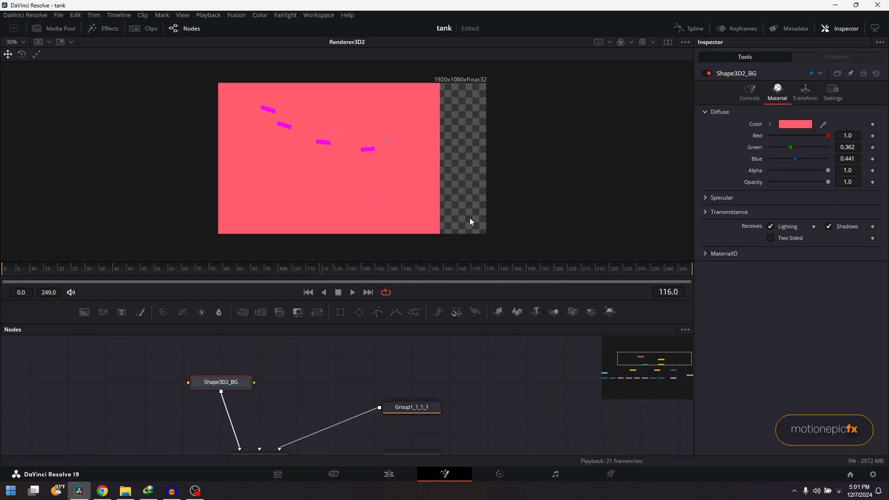
pyautogui.click(749, 93)
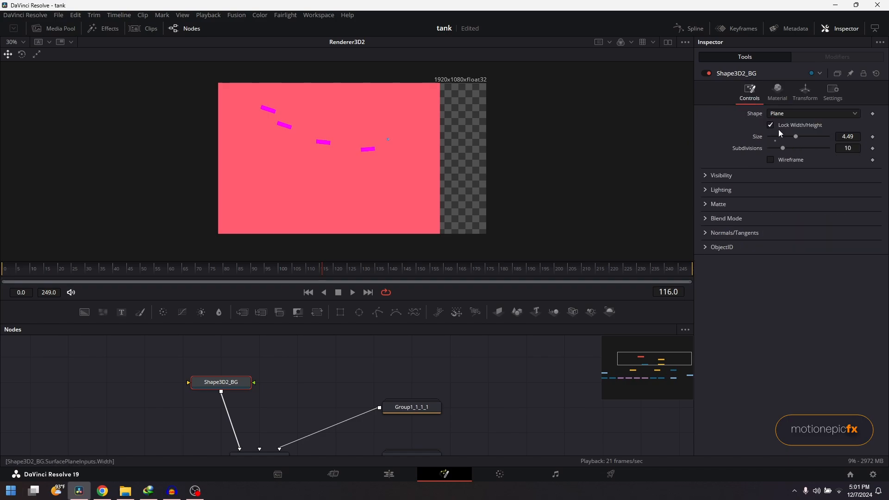
pyautogui.click(806, 95)
pyautogui.moveTo(799, 123); pyautogui.dragTo(811, 127)
pyautogui.click(485, 371)
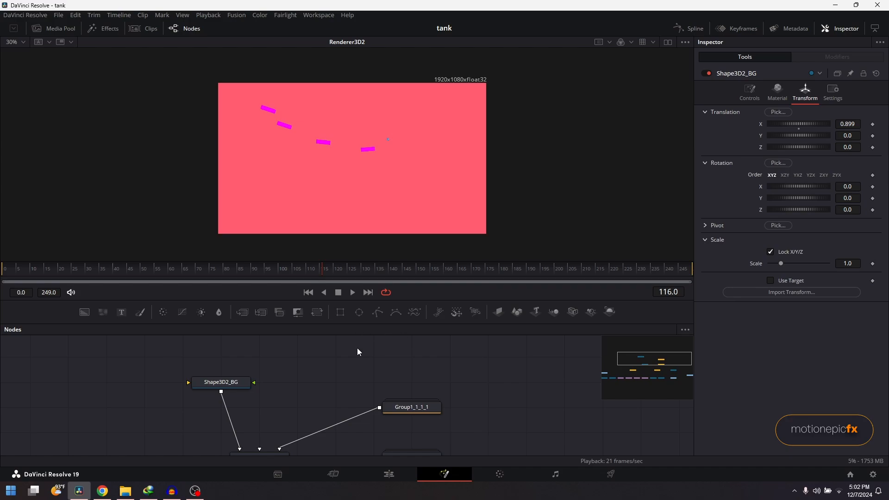
# Examine the ball and the chain of cubes up close in the viewer at frame 116 and near the start.
pyautogui.moveTo(403, 390); pyautogui.dragTo(421, 351)
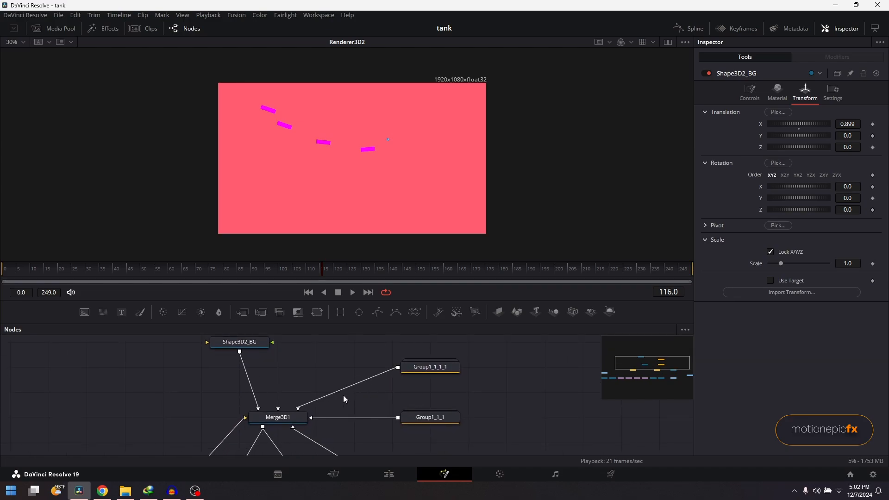
pyautogui.scroll(2, 363, 135)
pyautogui.moveTo(345, 393); pyautogui.dragTo(427, 343)
pyautogui.scroll(1, 235, 114)
pyautogui.scroll(-1, 236, 121)
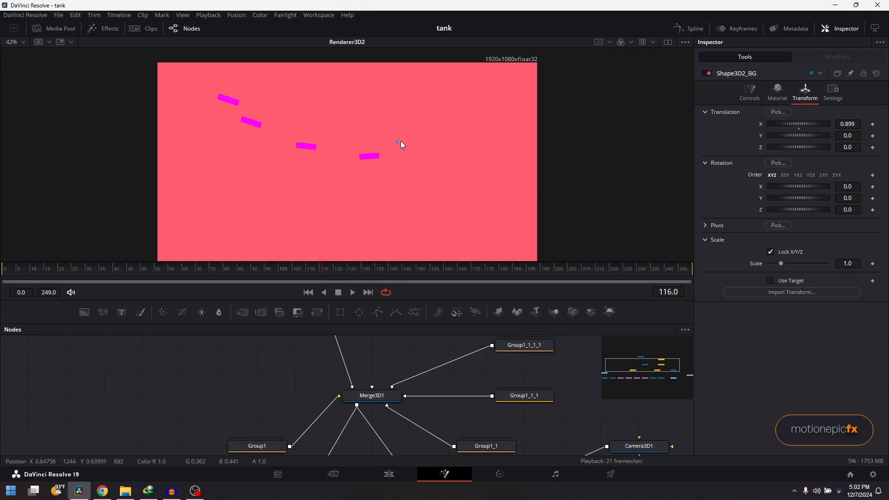
pyautogui.scroll(3, 405, 144)
pyautogui.scroll(1, 412, 131)
pyautogui.scroll(-4, 420, 119)
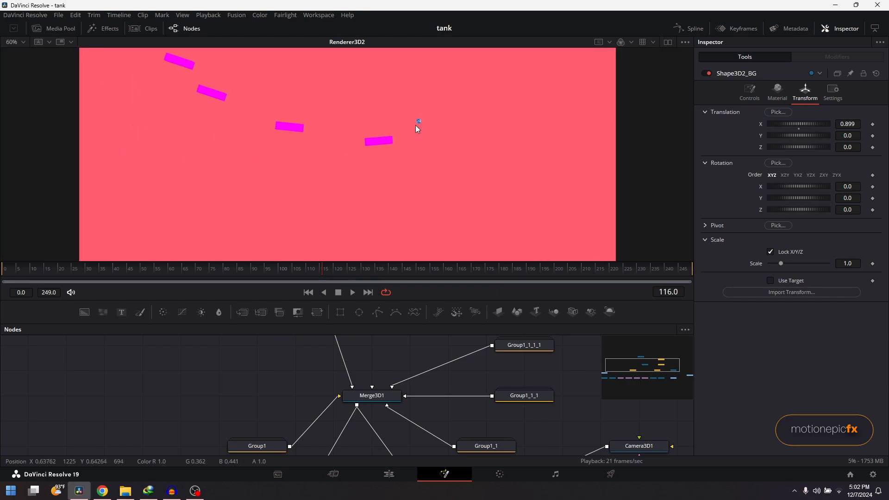
pyautogui.click(3, 270)
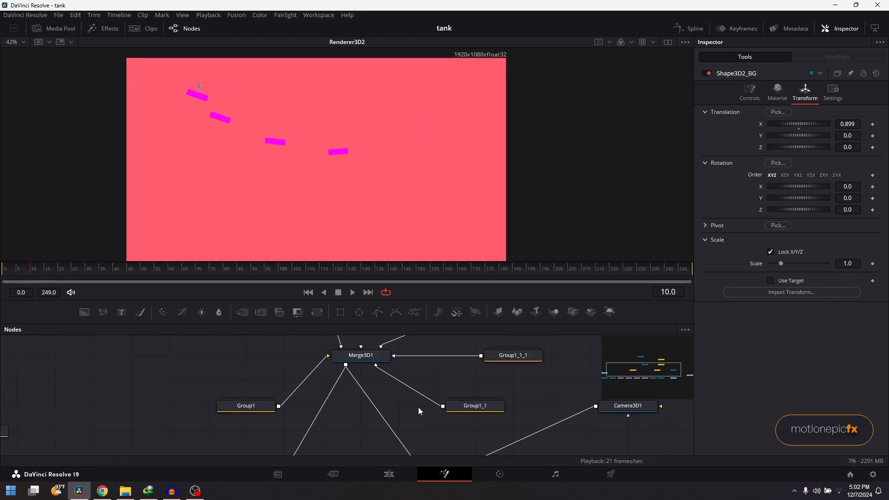
# Bring Camera3D1 closer to the first cubes with translation X 0.175, Y 0.163 and Z 1.9.
pyautogui.moveTo(417, 407); pyautogui.dragTo(381, 354)
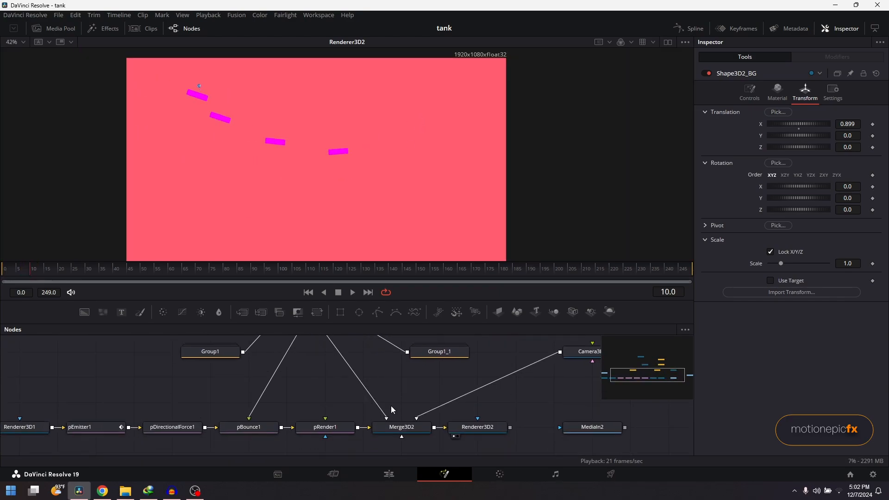
pyautogui.moveTo(391, 405); pyautogui.dragTo(304, 391)
pyautogui.click(510, 341)
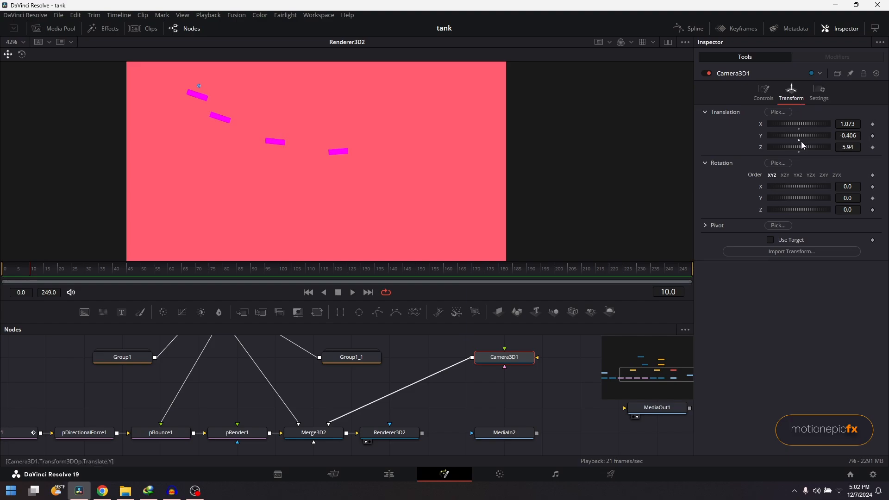
pyautogui.moveTo(796, 147)
pyautogui.mouseDown()
pyautogui.moveTo(785, 141)
pyautogui.moveTo(785, 122)
pyautogui.moveTo(766, 119)
pyautogui.moveTo(804, 148)
pyautogui.mouseUp()
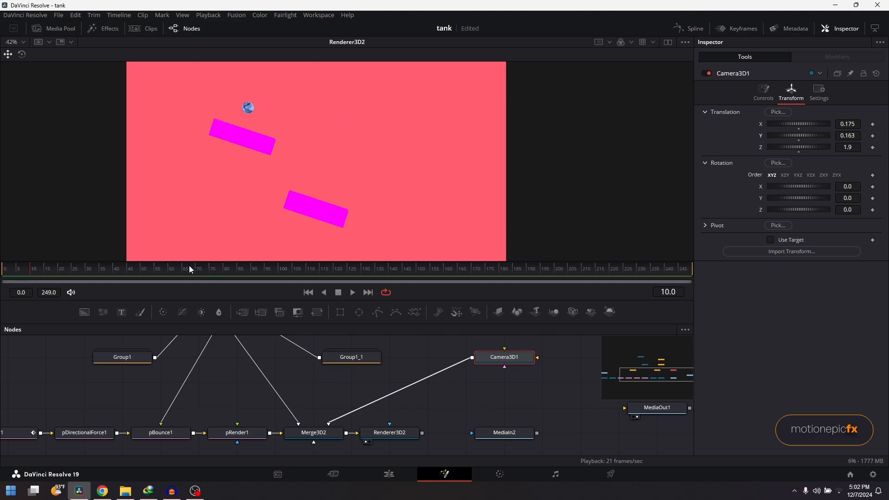
# At the frame 44 contact, raise Shape3D2_BG_1_1_1 inside Group1_1 to translation Y 0.0369, check the bounce, and collapse the group.
pyautogui.moveTo(95, 268); pyautogui.dragTo(124, 342)
pyautogui.scroll(4, 323, 197)
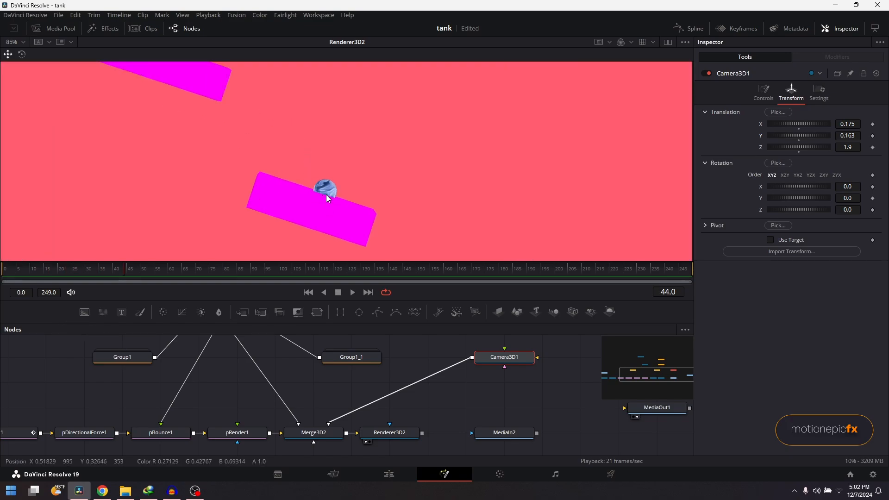
pyautogui.moveTo(269, 385); pyautogui.dragTo(325, 424)
pyautogui.moveTo(365, 410); pyautogui.dragTo(281, 385)
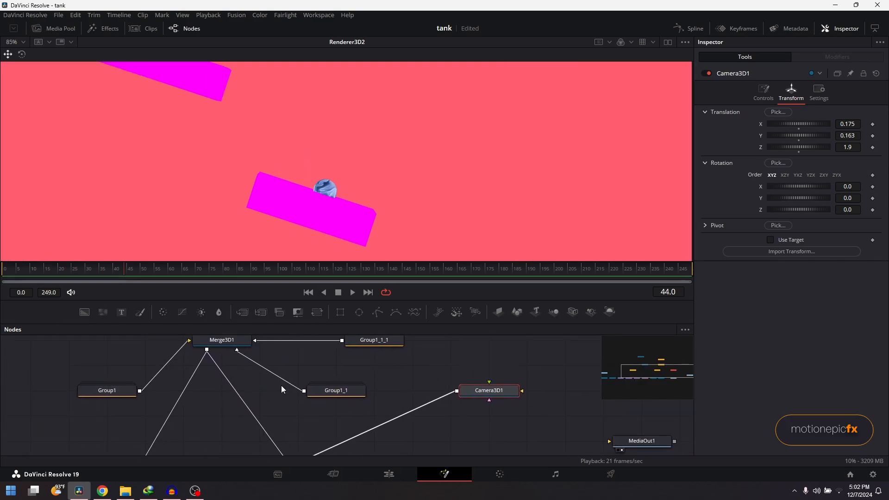
pyautogui.click(334, 391)
pyautogui.doubleClick(322, 395)
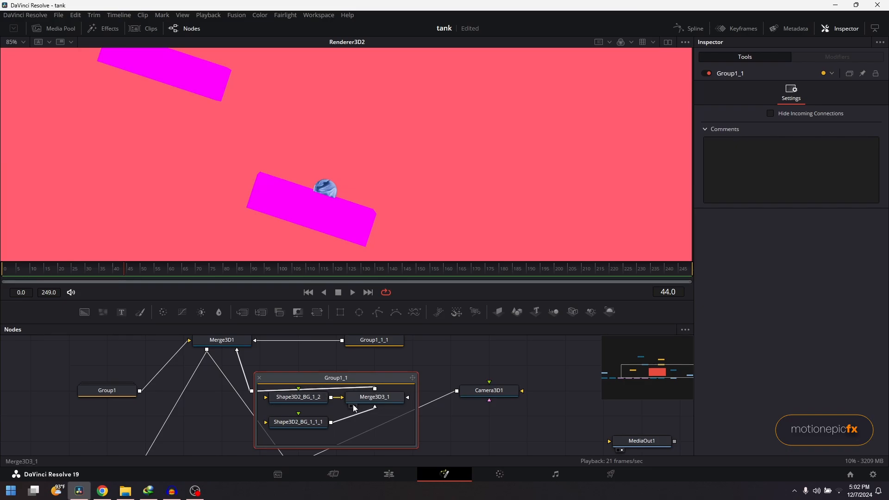
pyautogui.click(296, 422)
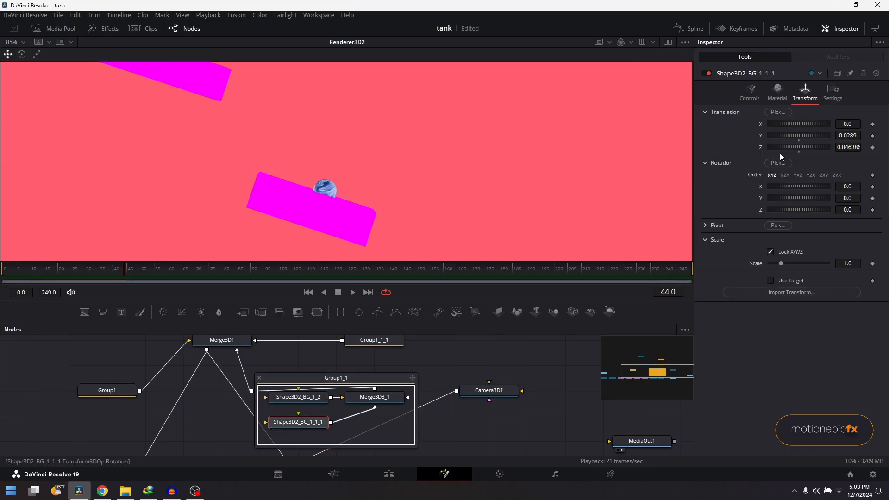
pyautogui.moveTo(847, 136); pyautogui.dragTo(850, 136)
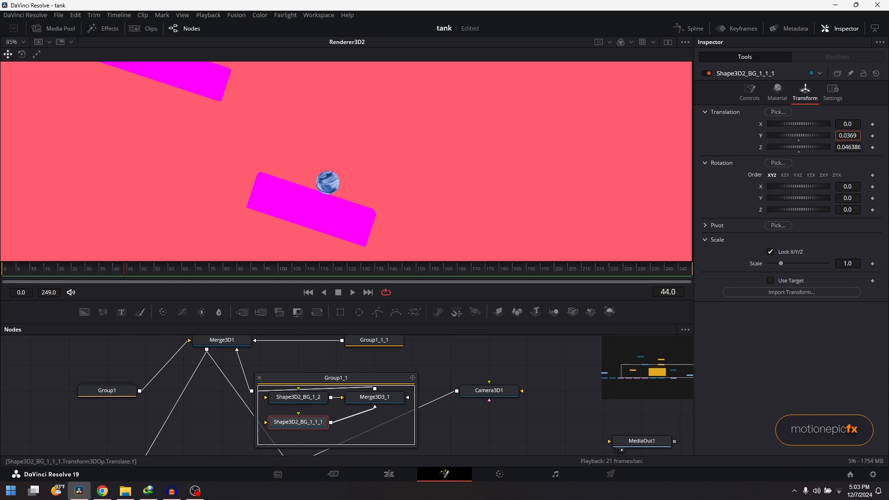
pyautogui.moveTo(146, 270); pyautogui.dragTo(134, 270)
pyautogui.click(259, 377)
# Try a Spin of -0.19 on pBounce1 and play the bounce from the start.
pyautogui.scroll(-3, 361, 354)
pyautogui.hscroll(-3, 361, 354)
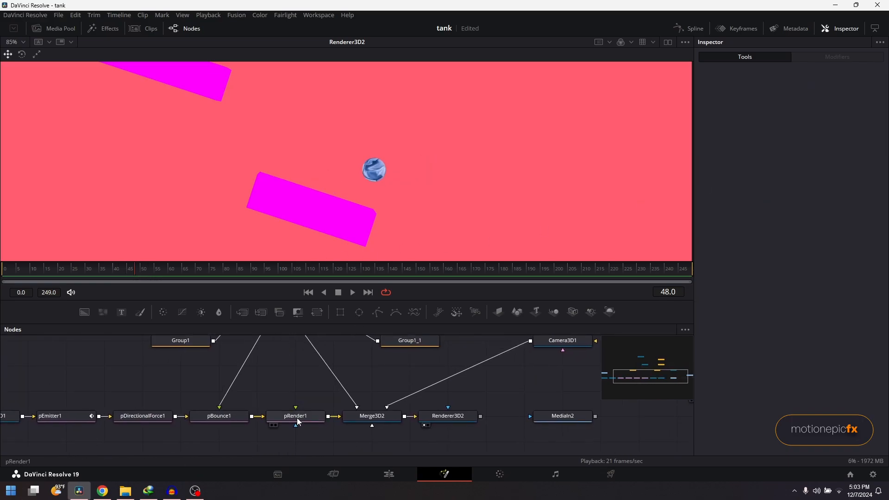
pyautogui.click(219, 416)
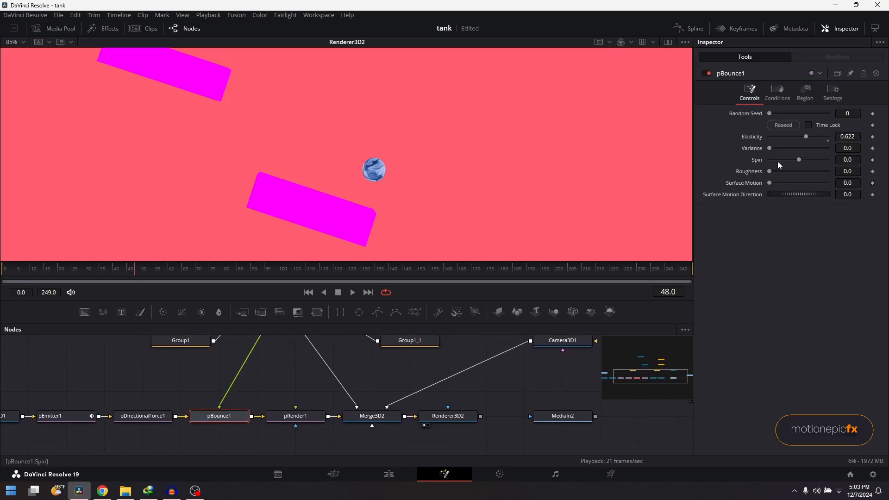
pyautogui.moveTo(798, 160); pyautogui.dragTo(796, 160)
pyautogui.hotkey('ctrl', 'f')
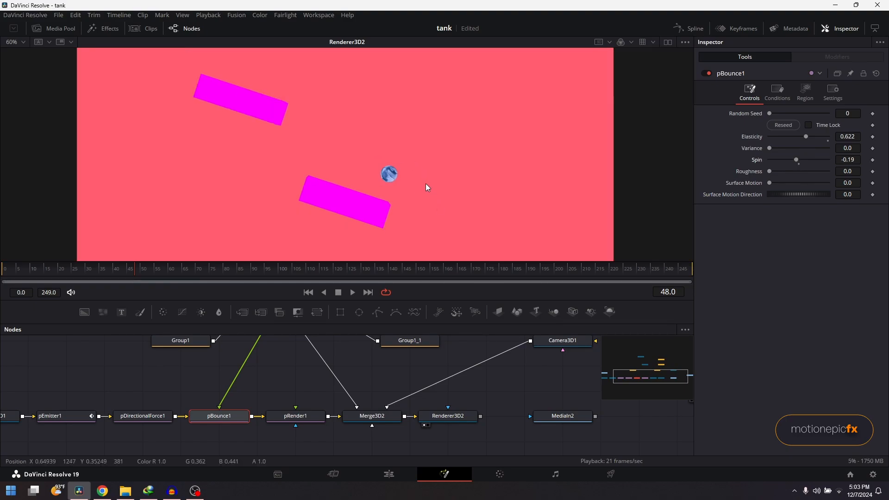
pyautogui.click(309, 293)
pyautogui.scroll(-2, 362, 165)
pyautogui.press('space')
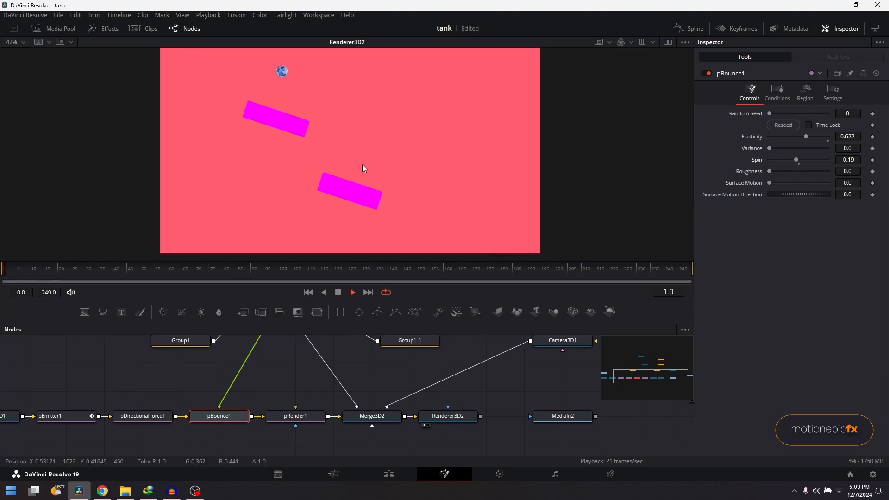
pyautogui.press('space')
# Set the Spin of pBounce1 to -0.81 and replay the bounce from the first frame.
pyautogui.moveTo(796, 160); pyautogui.dragTo(784, 157)
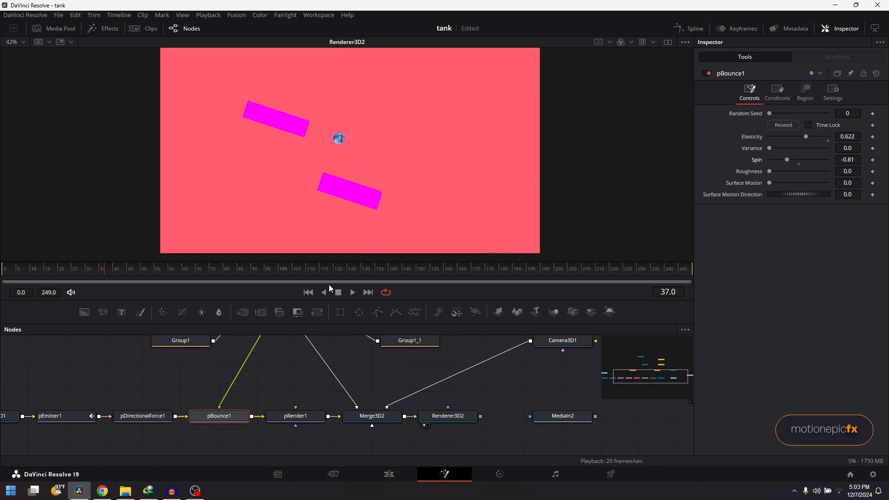
pyautogui.click(307, 293)
pyautogui.press('space')
pyautogui.press('space')
pyautogui.scroll(-2, 370, 189)
pyautogui.click(308, 292)
pyautogui.press('space')
pyautogui.moveTo(315, 393); pyautogui.dragTo(256, 386)
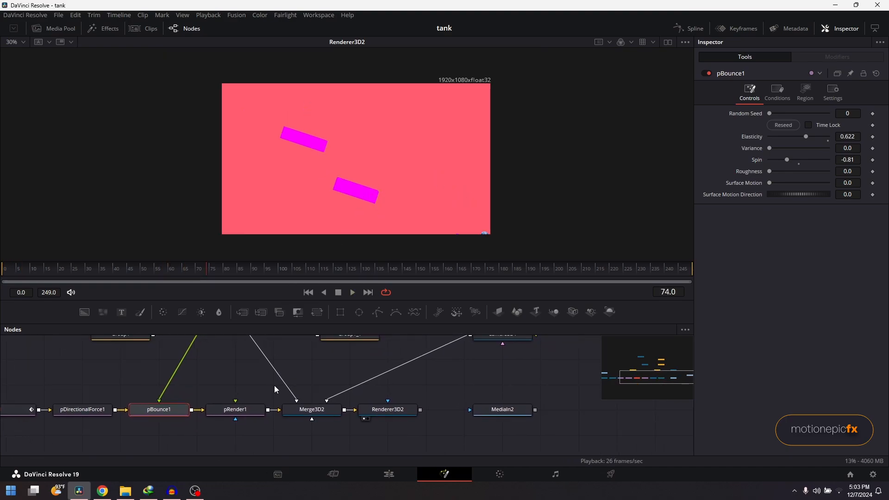
pyautogui.moveTo(364, 383); pyautogui.dragTo(309, 390)
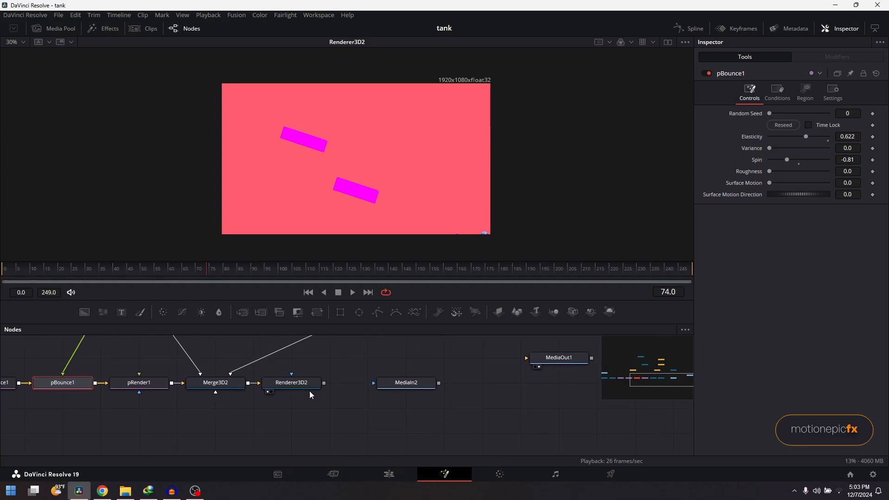
pyautogui.click(330, 410)
pyautogui.hotkey('shift', 'space')
pyautogui.write('rend')
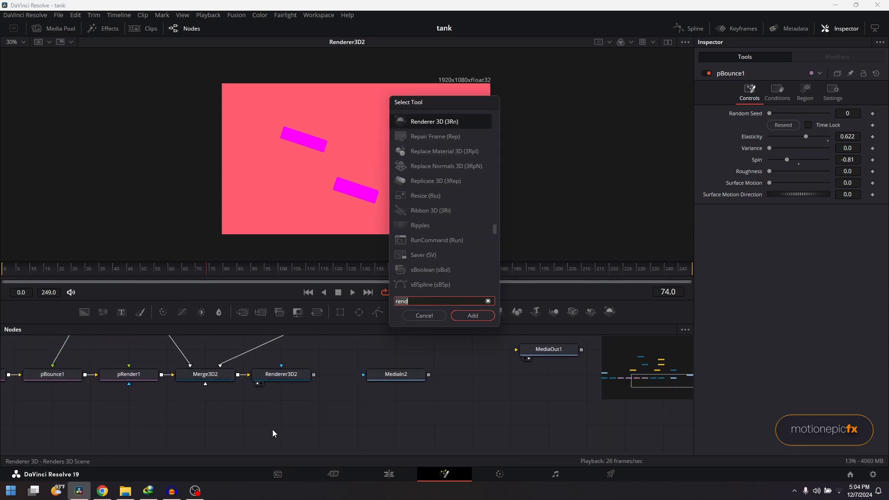
pyautogui.press('BackSpace')
pyautogui.press('BackSpace')
pyautogui.press('BackSpace')
pyautogui.press('BackSpace')
pyautogui.write('dire')
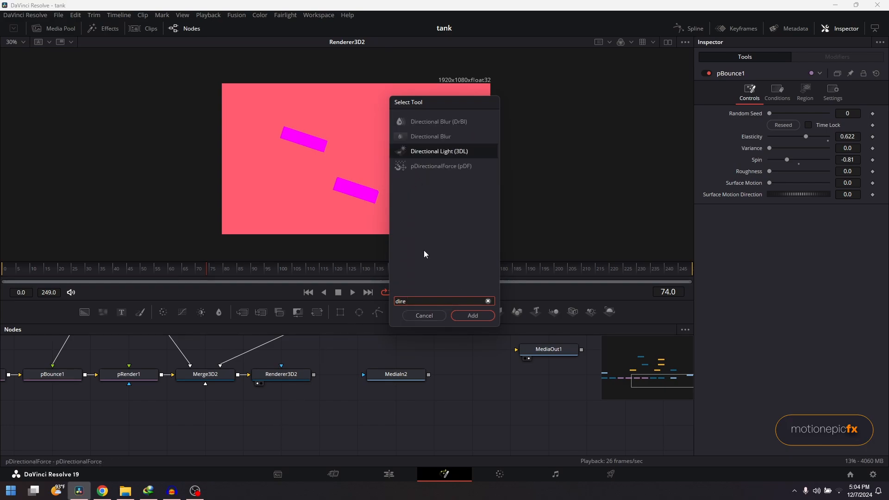
pyautogui.click(420, 316)
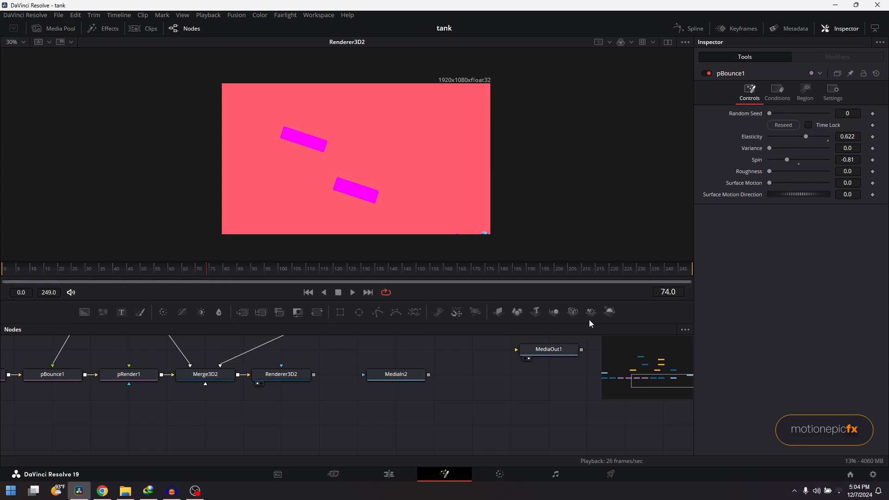
# Add a Directional Light to the node graph and connect it to Merge3D2.
pyautogui.rightClick(305, 412)
pyautogui.moveTo(382, 255)
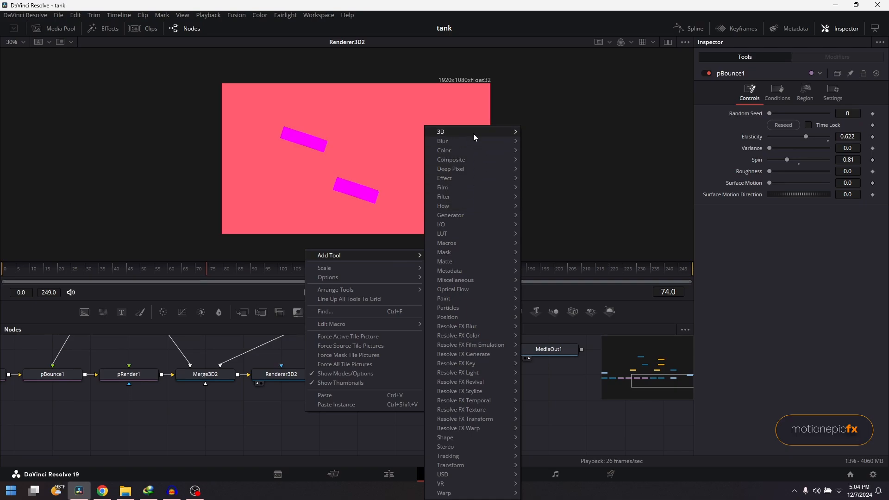
pyautogui.moveTo(485, 133)
pyautogui.moveTo(561, 133)
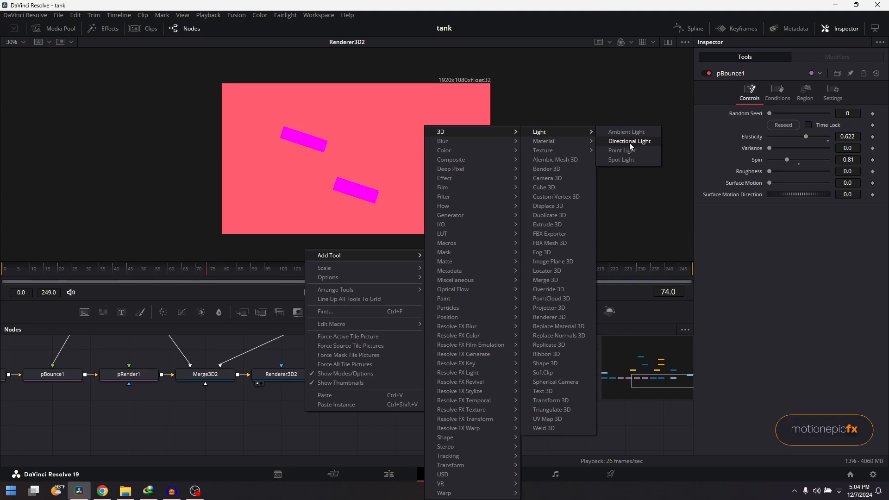
pyautogui.rightClick(319, 428)
pyautogui.moveTo(416, 272)
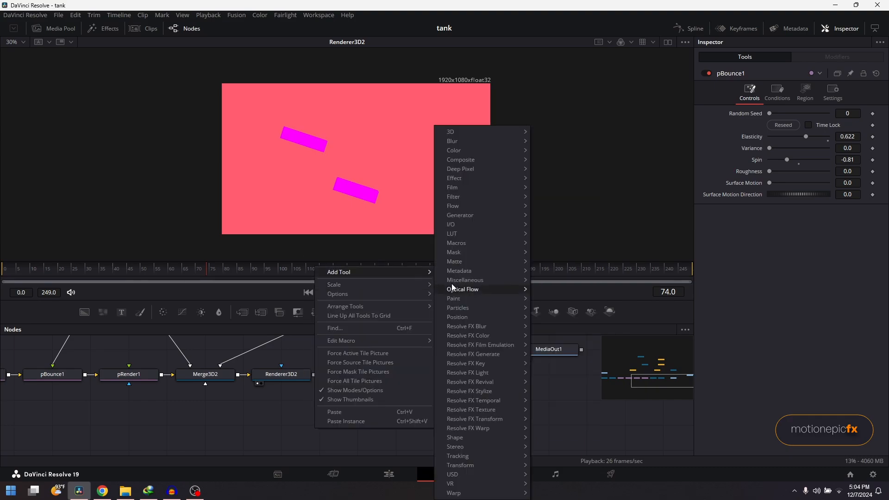
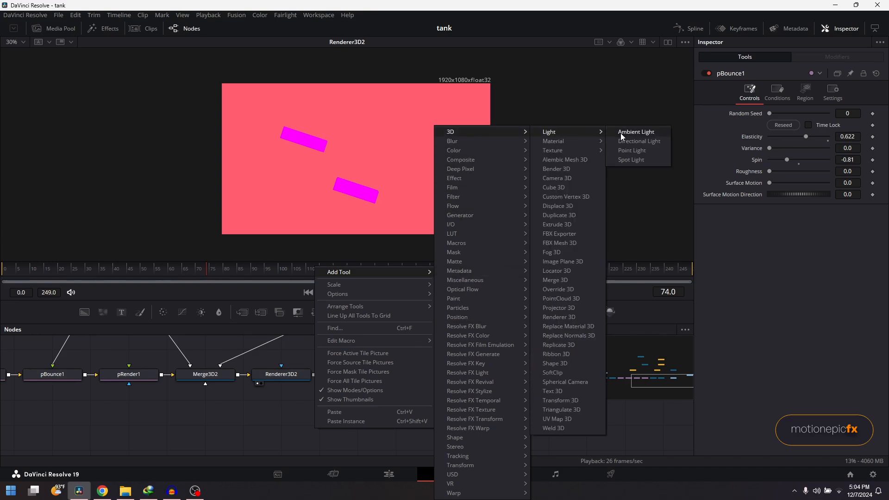
pyautogui.click(626, 147)
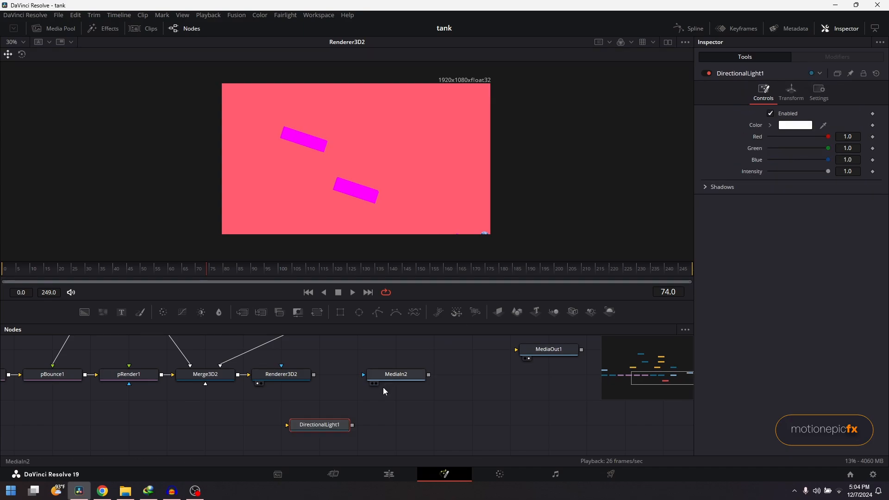
pyautogui.moveTo(354, 424); pyautogui.dragTo(219, 384)
# Enable Lighting and Shadows on Renderer3D2 and change its renderer type to Hardware Renderer.
pyautogui.click(296, 376)
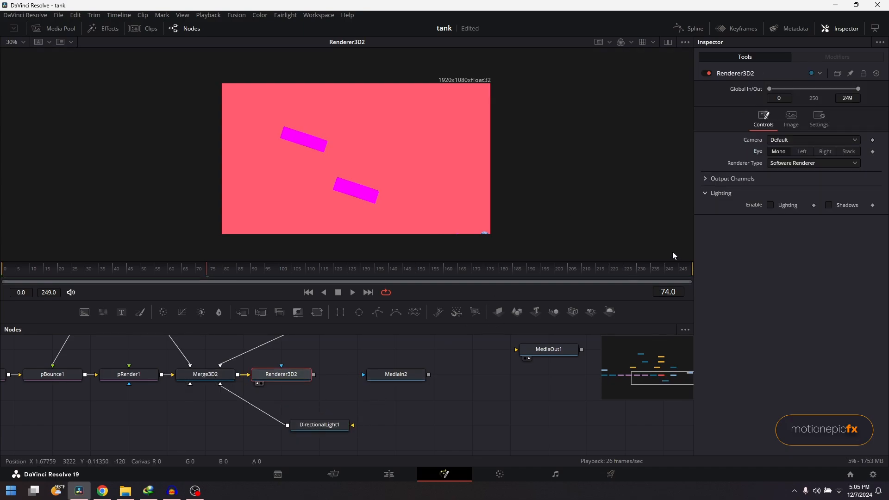
pyautogui.click(774, 208)
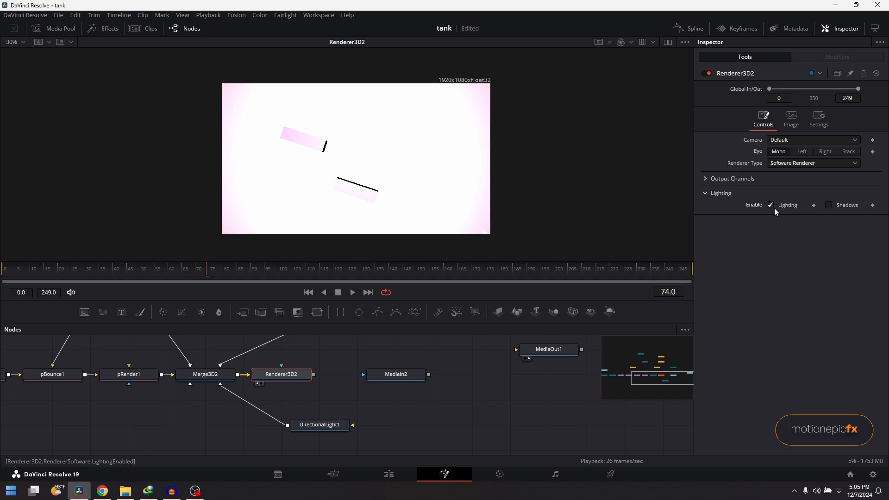
pyautogui.click(837, 207)
pyautogui.click(786, 164)
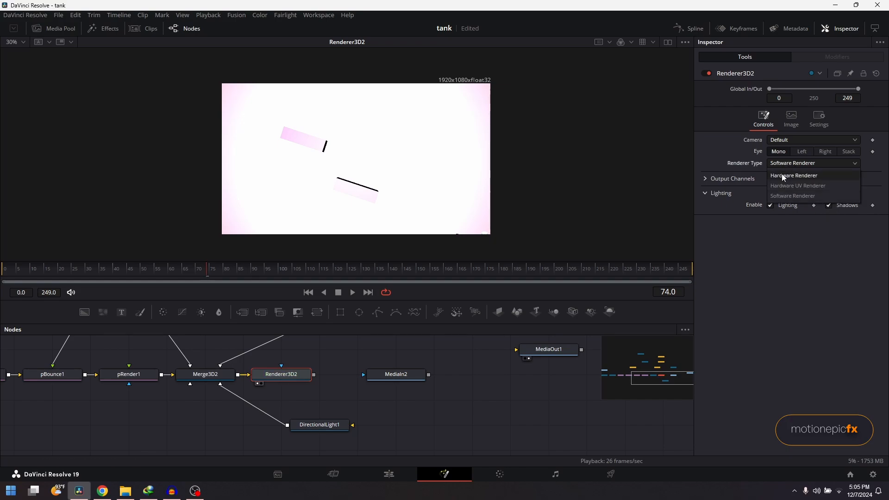
pyautogui.click(781, 176)
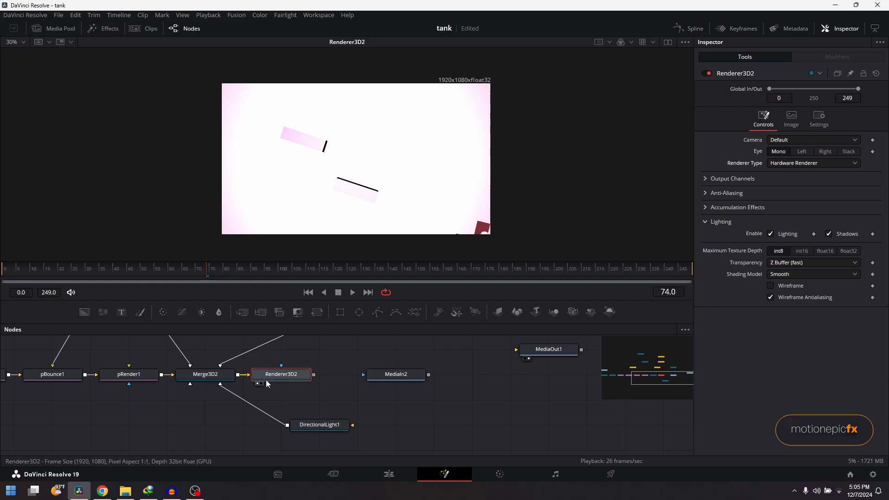
# Aim DirectionalLight1 with Use Target at X 0.319, Z 0.14, and place the light at translation X -1.072, Y 0.608, Z 2.31.
pyautogui.click(330, 423)
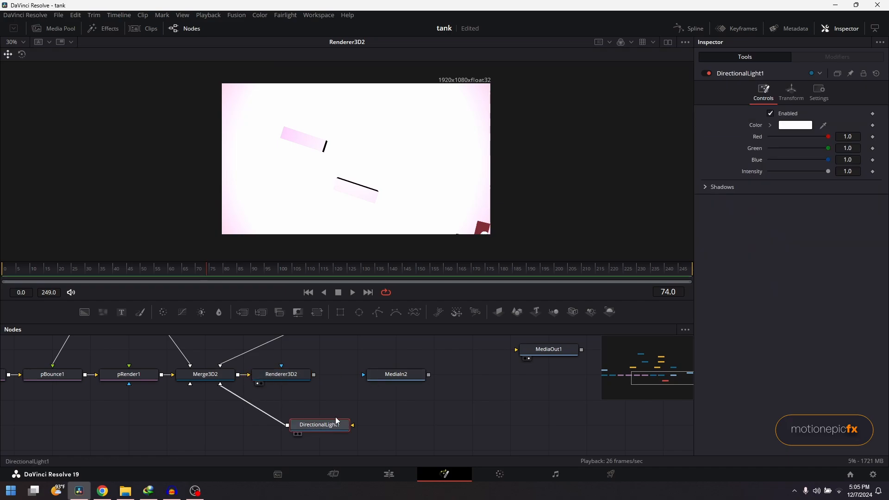
pyautogui.click(790, 94)
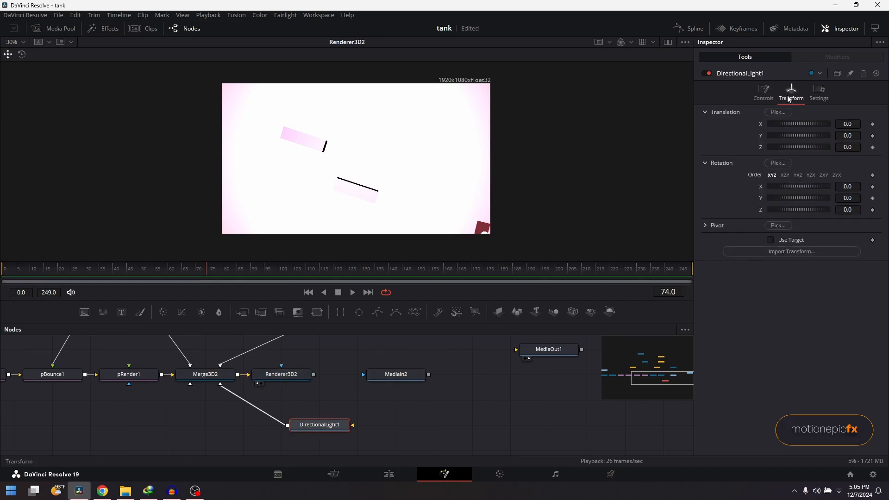
pyautogui.click(770, 240)
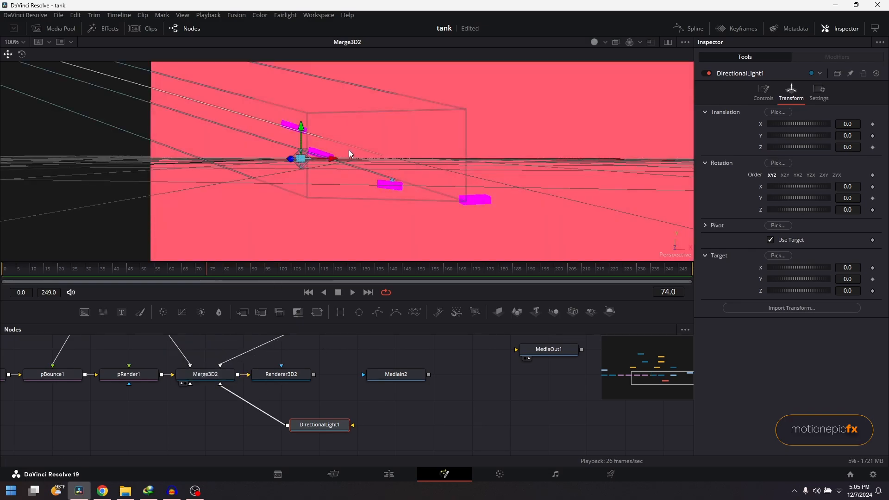
pyautogui.moveTo(348, 149); pyautogui.dragTo(449, 210)
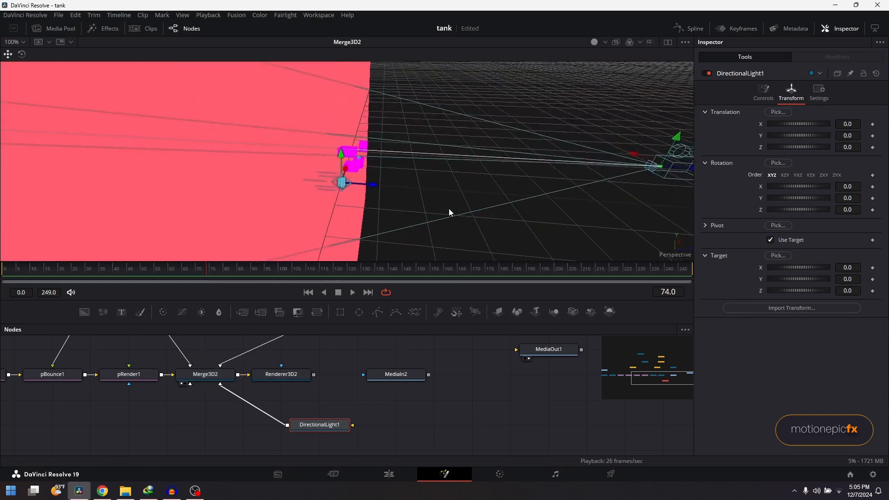
pyautogui.moveTo(787, 267); pyautogui.dragTo(794, 267)
pyautogui.moveTo(845, 280); pyautogui.dragTo(856, 292)
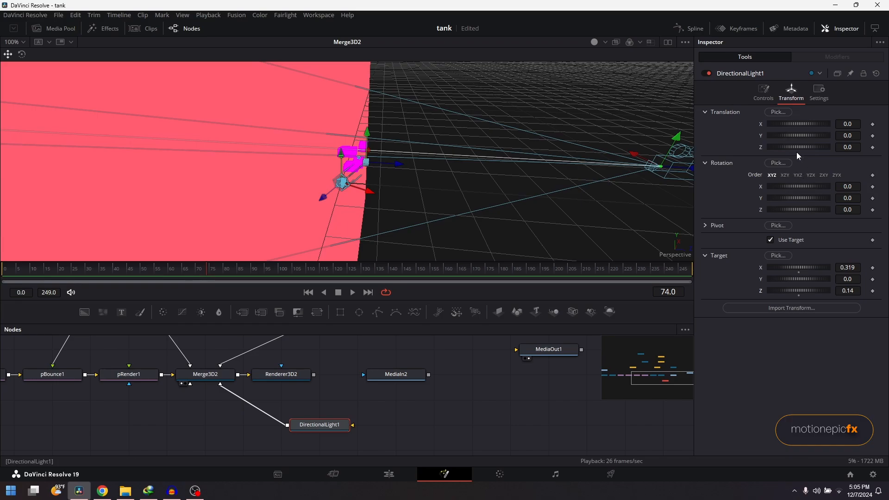
pyautogui.moveTo(796, 152); pyautogui.dragTo(796, 149)
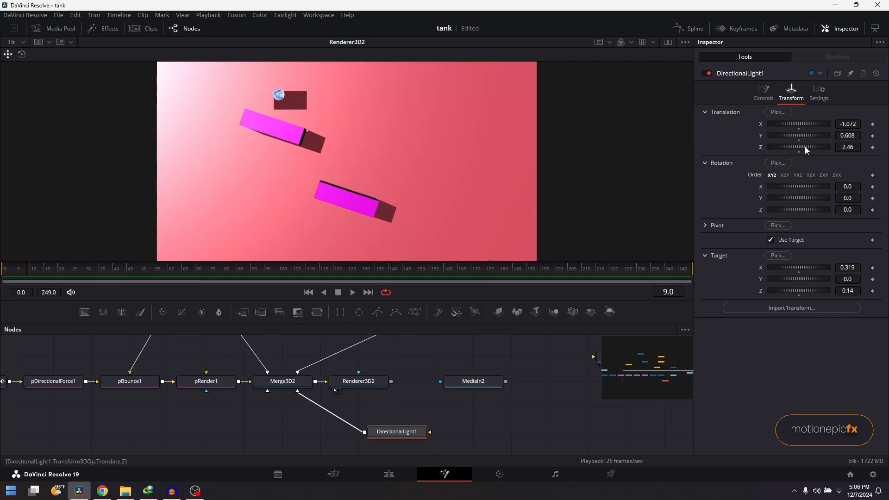
pyautogui.moveTo(804, 146); pyautogui.dragTo(804, 146)
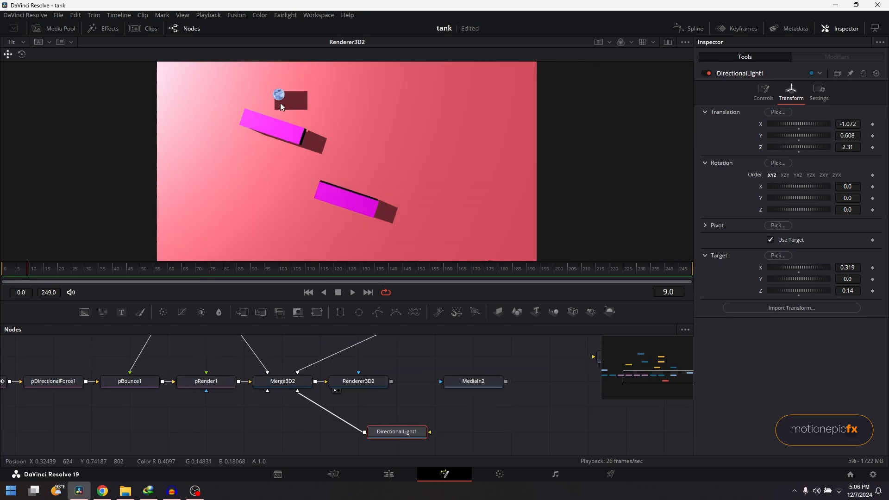
# Soften DirectionalLight1's shadows with Variable Fast softness and set the shadow density to 0.134.
pyautogui.click(763, 95)
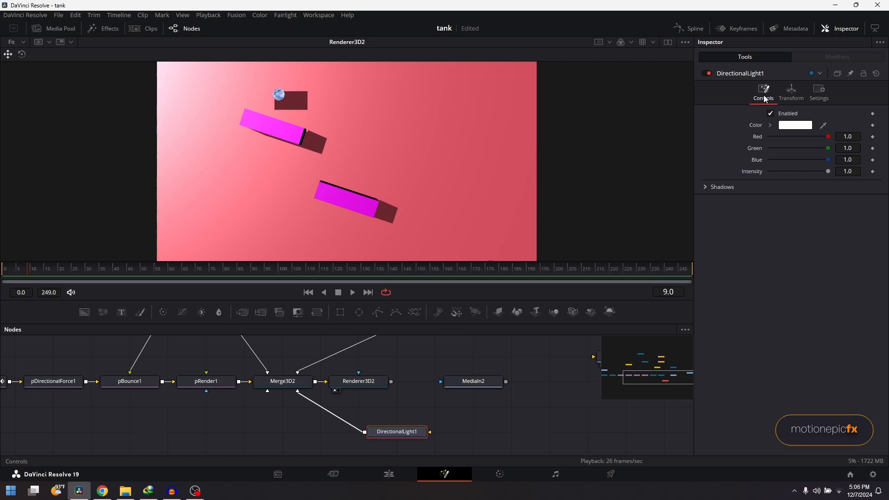
pyautogui.click(701, 187)
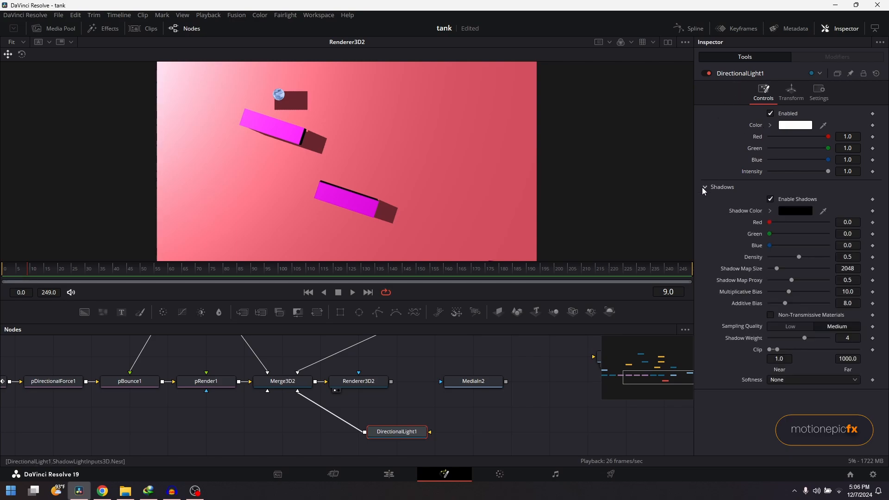
pyautogui.click(776, 382)
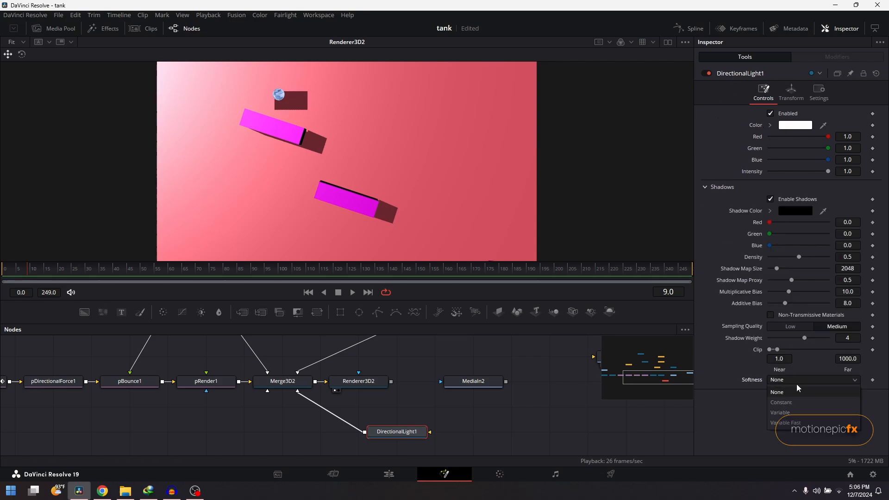
pyautogui.click(782, 423)
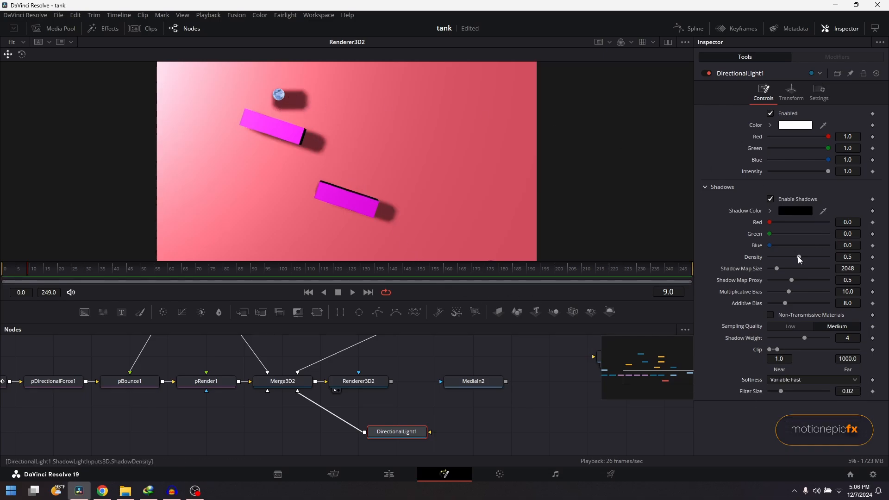
pyautogui.moveTo(798, 256); pyautogui.dragTo(776, 252)
# Make DirectionalLight1's shadow colour pure red and set the softness Filter Size to 0.0535.
pyautogui.click(783, 208)
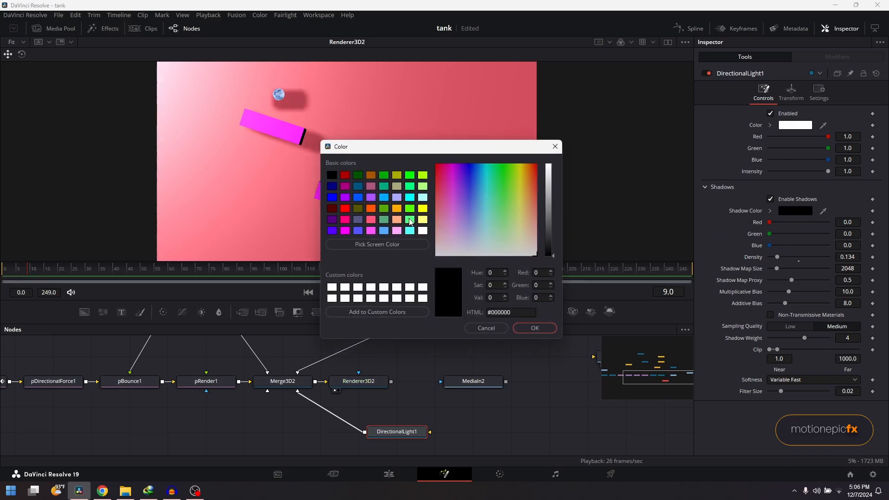
pyautogui.click(525, 328)
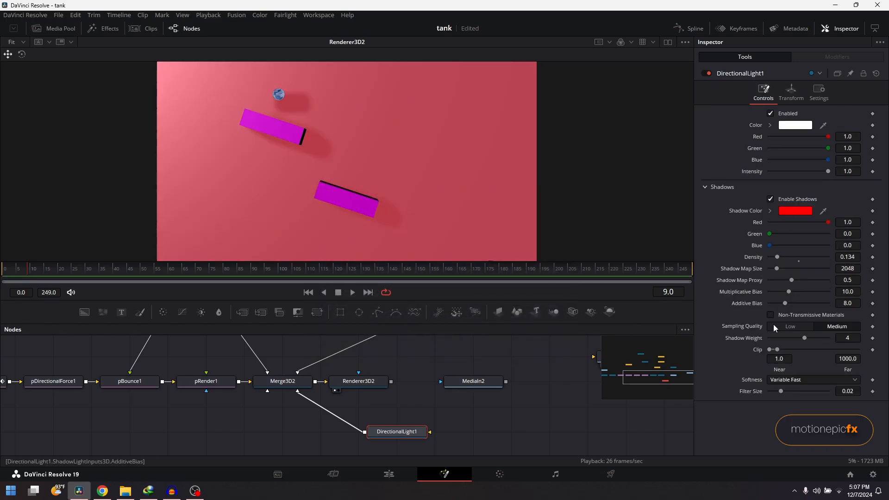
pyautogui.moveTo(782, 391); pyautogui.dragTo(799, 393)
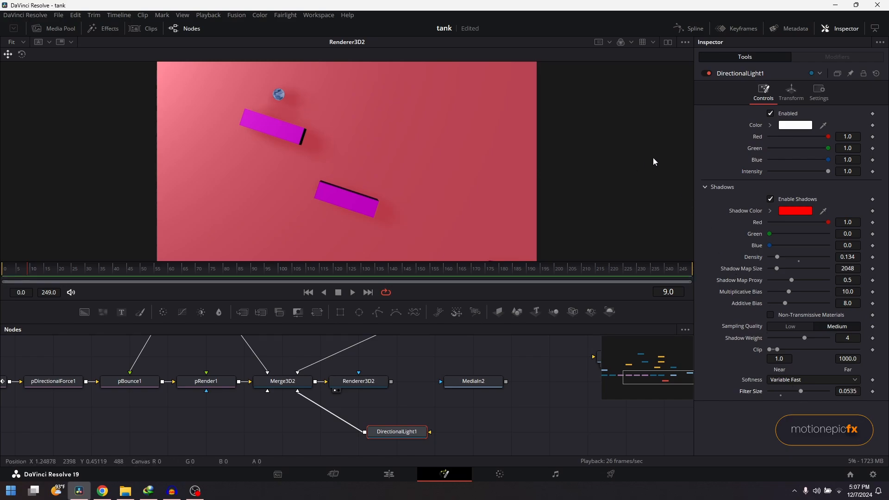
# Add an Ambient Light, connect it to Merge3D2 and set its intensity to 0.189.
pyautogui.hotkey('shift', 'space')
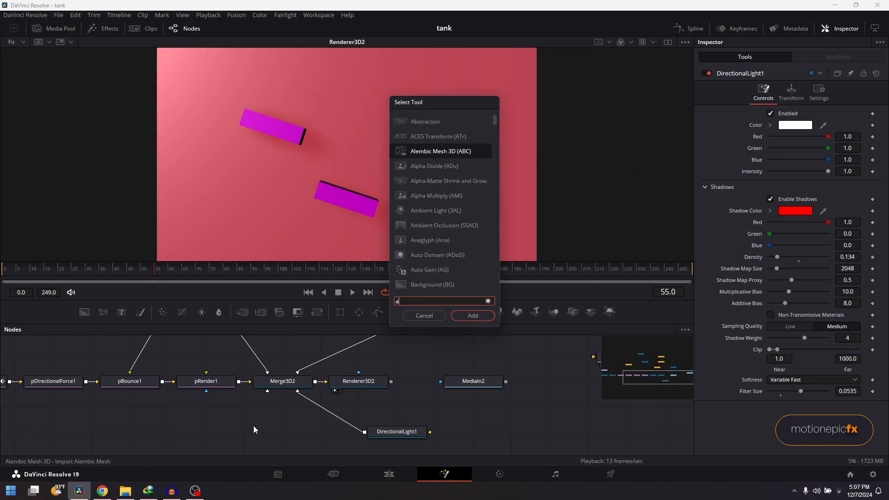
pyautogui.write('ambi')
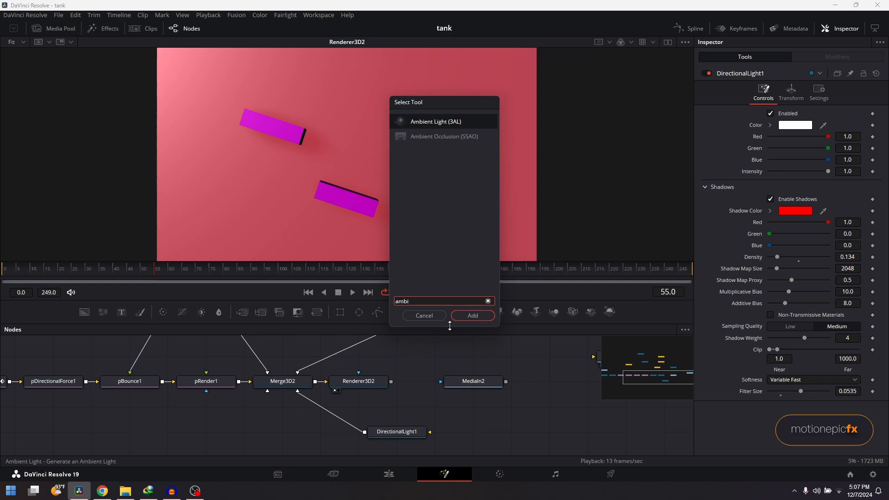
pyautogui.press('Return')
pyautogui.moveTo(239, 432); pyautogui.dragTo(272, 386)
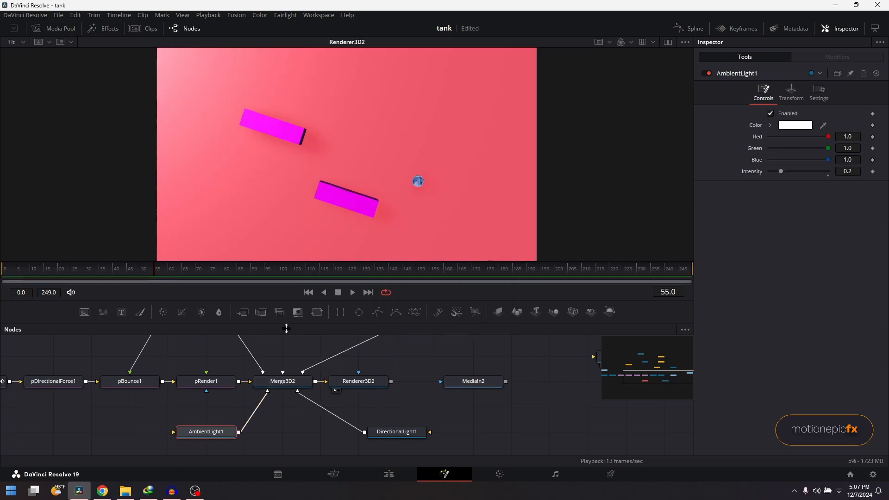
pyautogui.moveTo(780, 171)
pyautogui.mouseDown()
pyautogui.moveTo(795, 174)
pyautogui.moveTo(781, 174)
pyautogui.mouseUp()
# Keyframe Camera3D1's translation at frame 0, and at frame 74 move it to X 0.547, Y -0.117 to follow the ball.
pyautogui.scroll(-3, 321, 426)
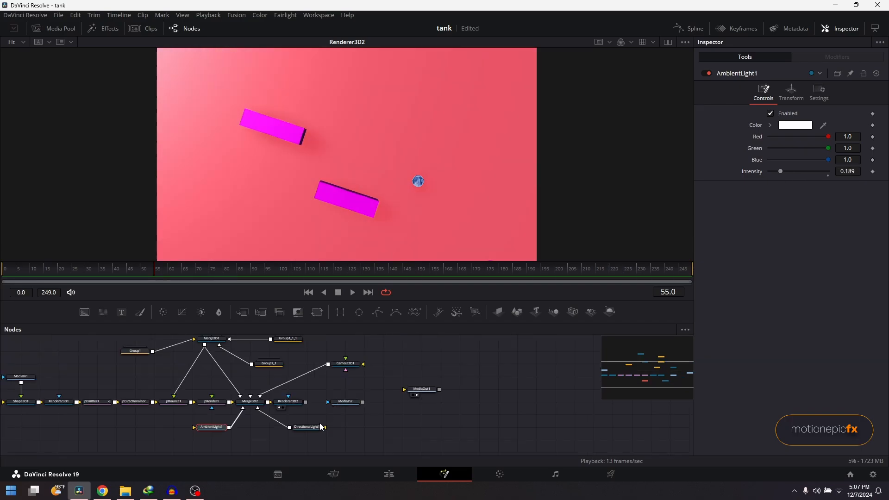
pyautogui.click(341, 364)
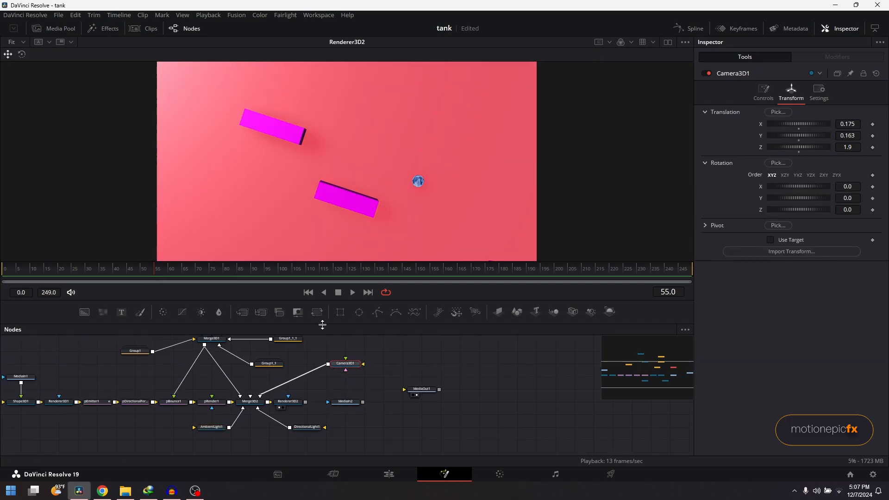
pyautogui.click(308, 293)
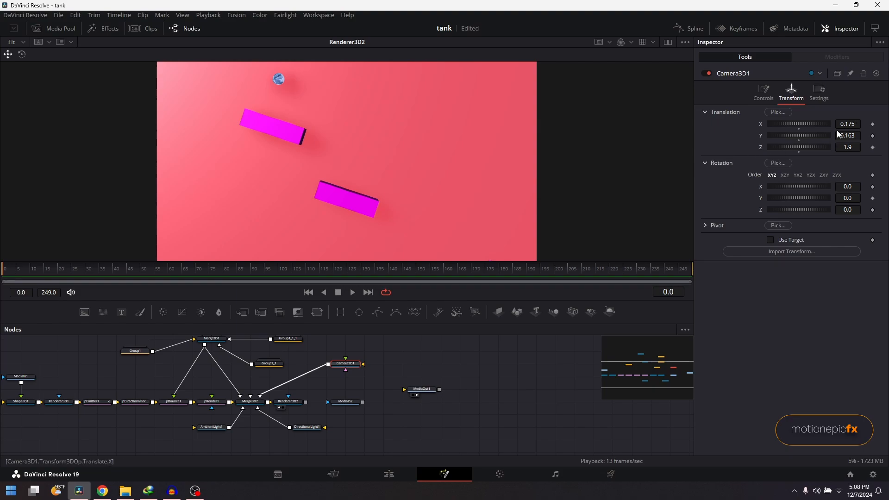
pyautogui.rightClick(738, 137)
pyautogui.click(757, 151)
pyautogui.moveTo(145, 269); pyautogui.dragTo(207, 280)
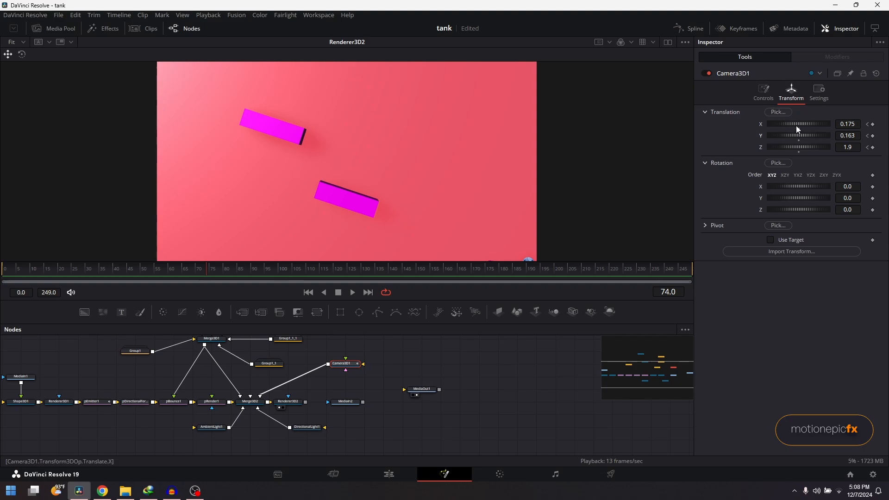
pyautogui.moveTo(796, 125); pyautogui.dragTo(845, 135)
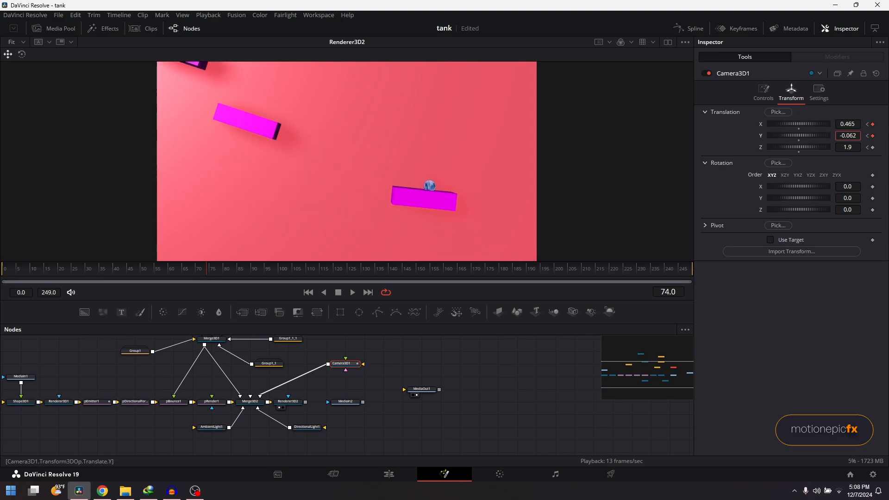
# Turn off High Quality and Motion Blur for faster previewing, and play back the camera move.
pyautogui.rightClick(440, 292)
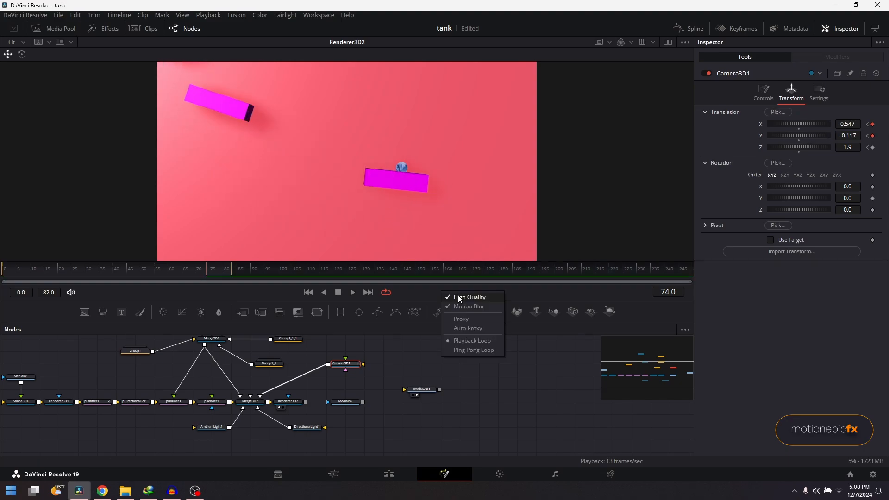
pyautogui.click(461, 298)
pyautogui.rightClick(437, 290)
pyautogui.click(464, 305)
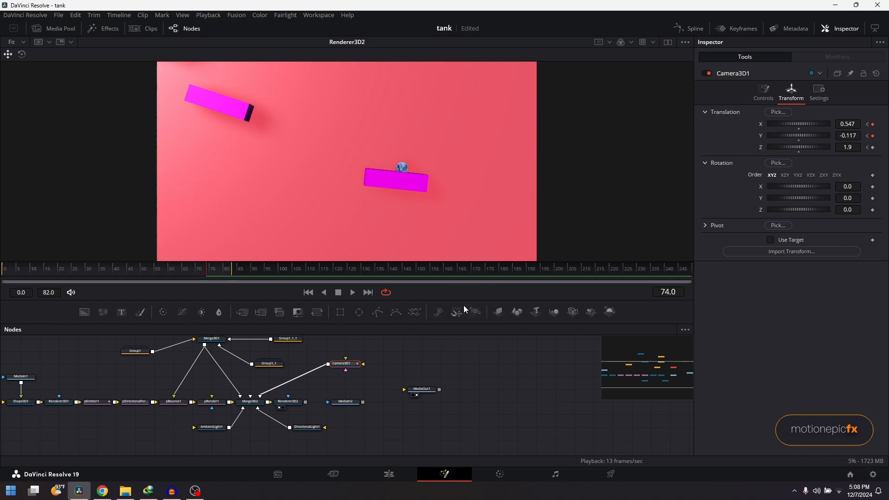
pyautogui.press('space')
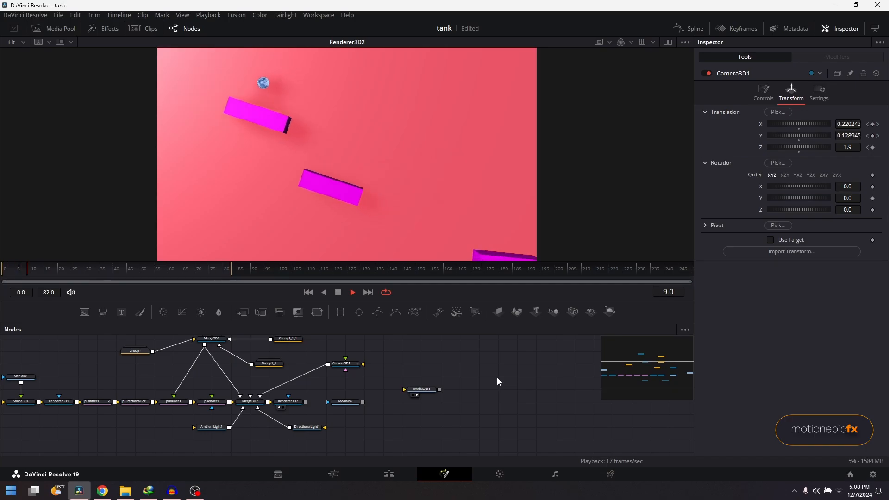
pyautogui.press('space')
# Smooth all of Camera3D1's X, Y and Z Offset keyframes in the Spline editor, and play back the eased camera move.
pyautogui.click(341, 363)
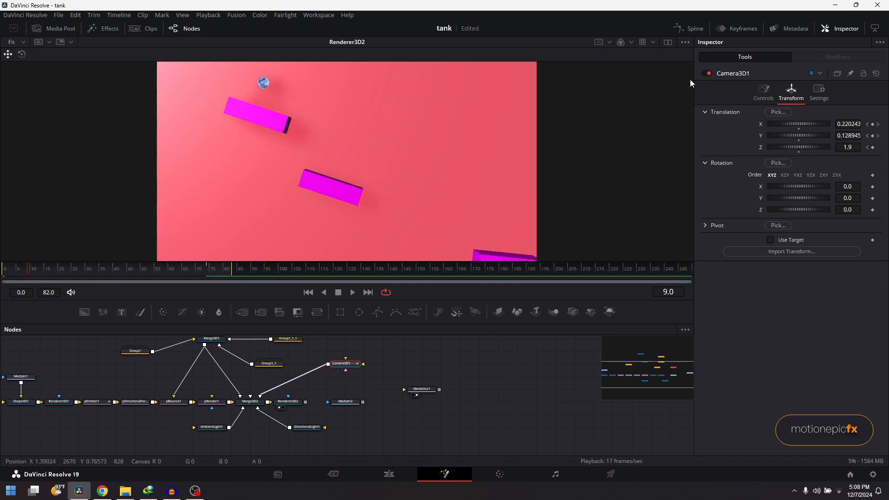
pyautogui.scroll(4, 393, 349)
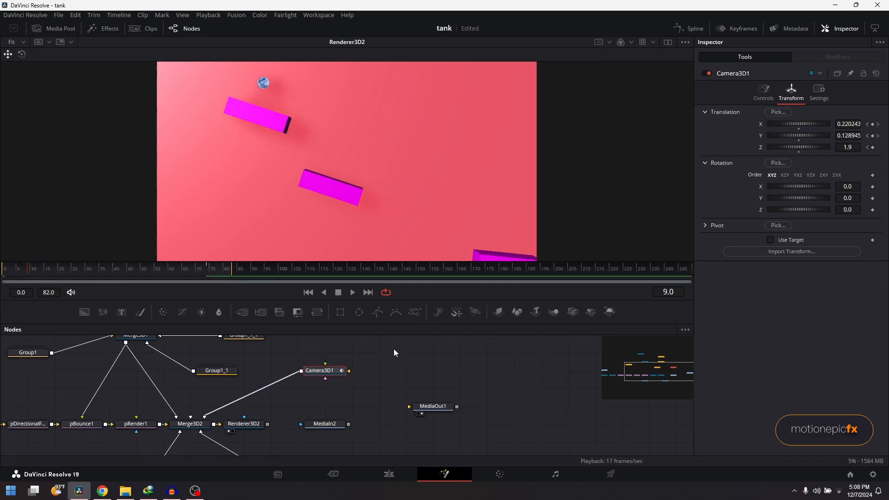
pyautogui.click(732, 30)
pyautogui.click(731, 29)
pyautogui.click(691, 28)
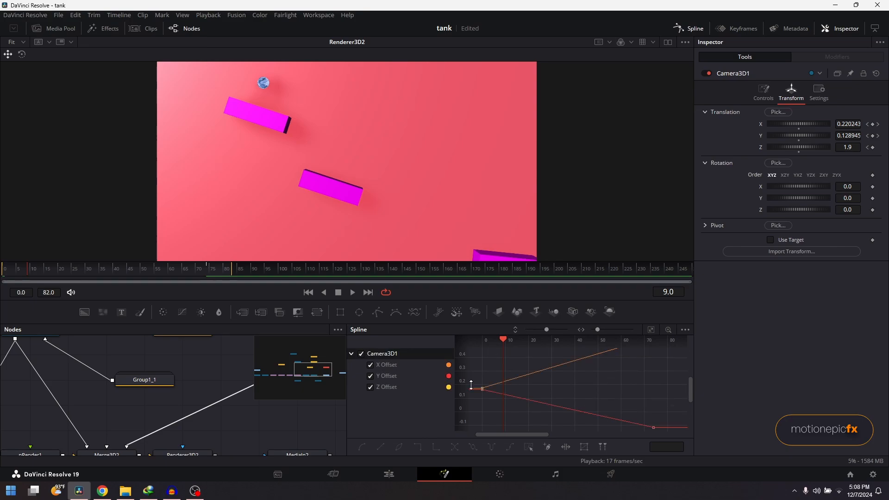
pyautogui.click(651, 329)
pyautogui.click(529, 447)
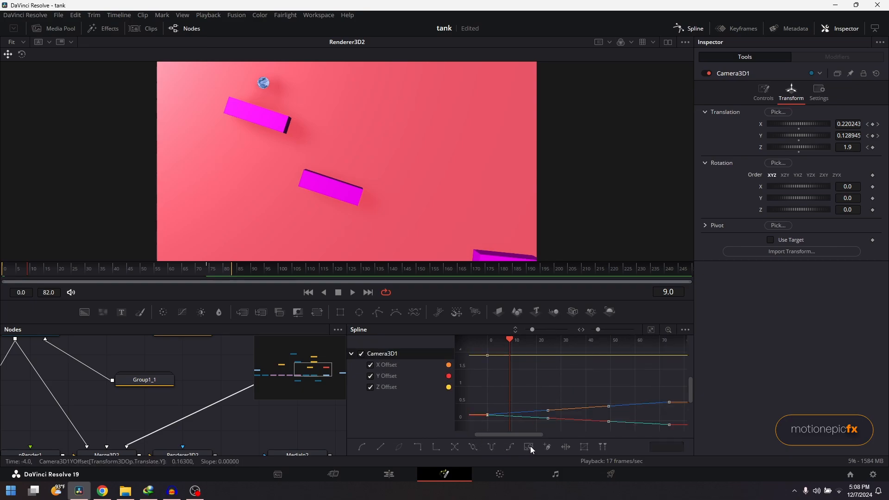
pyautogui.click(529, 447)
pyautogui.click(686, 30)
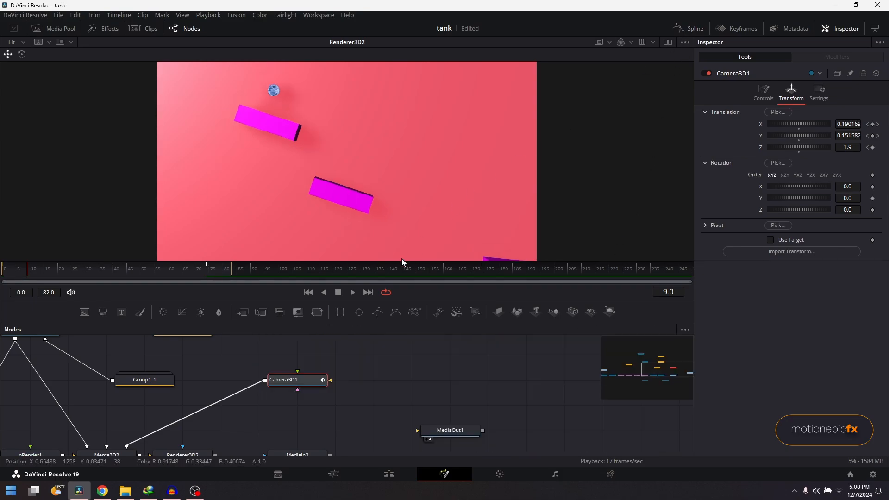
pyautogui.press('space')
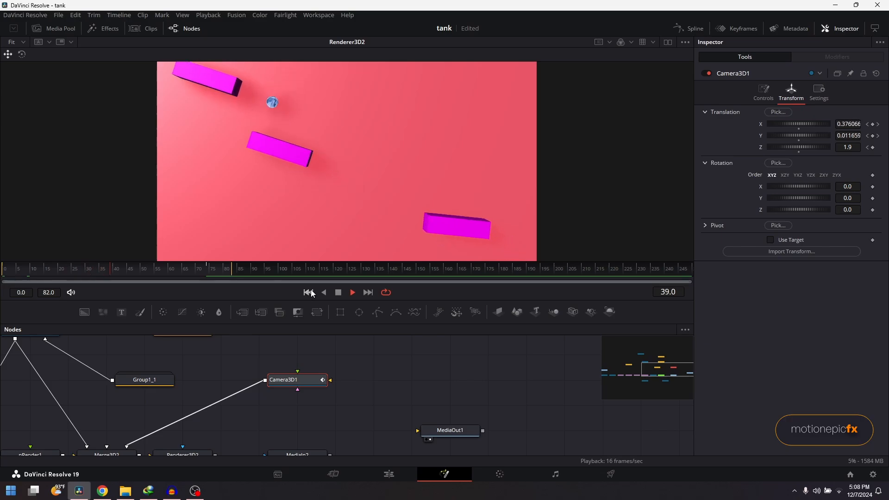
# Keyframe the specular Exponent of Shape3D2_BG_1 in Group1 at 50 on frame 13 and at 1 on frame 14.
pyautogui.moveTo(290, 361); pyautogui.dragTo(170, 363)
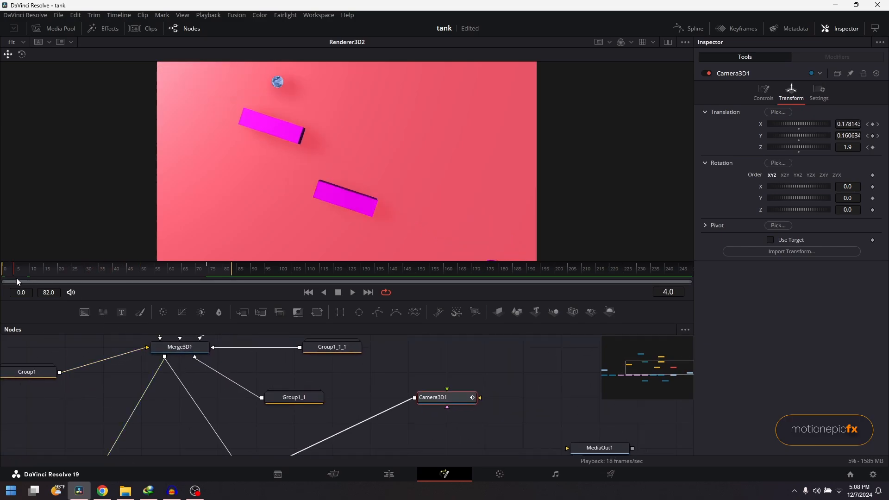
pyautogui.moveTo(17, 277); pyautogui.dragTo(43, 273)
pyautogui.moveTo(139, 399); pyautogui.dragTo(362, 417)
pyautogui.doubleClick(254, 396)
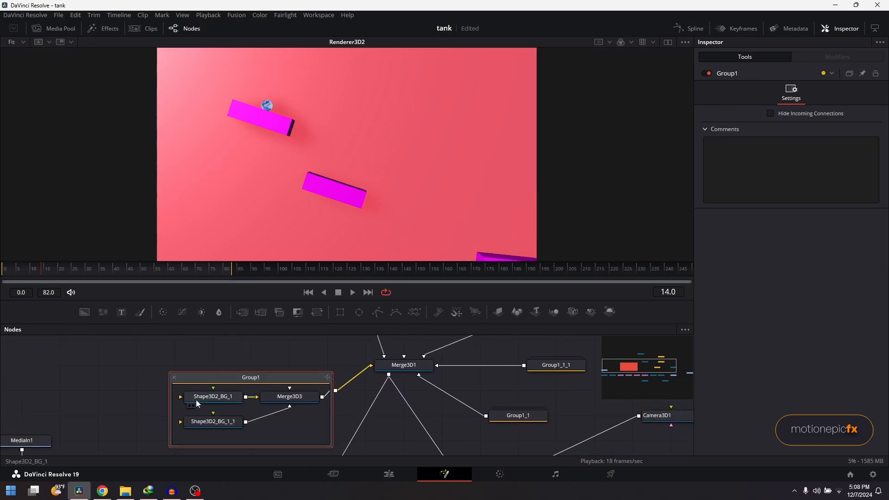
pyautogui.click(211, 401)
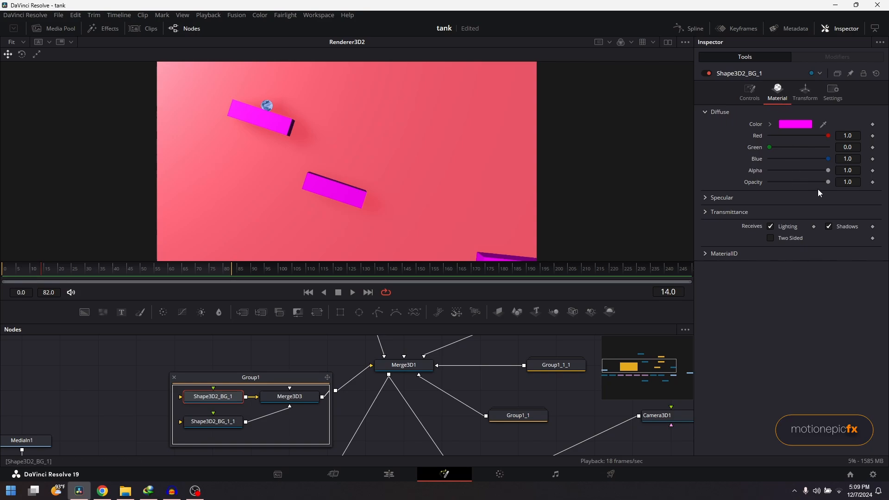
pyautogui.click(705, 198)
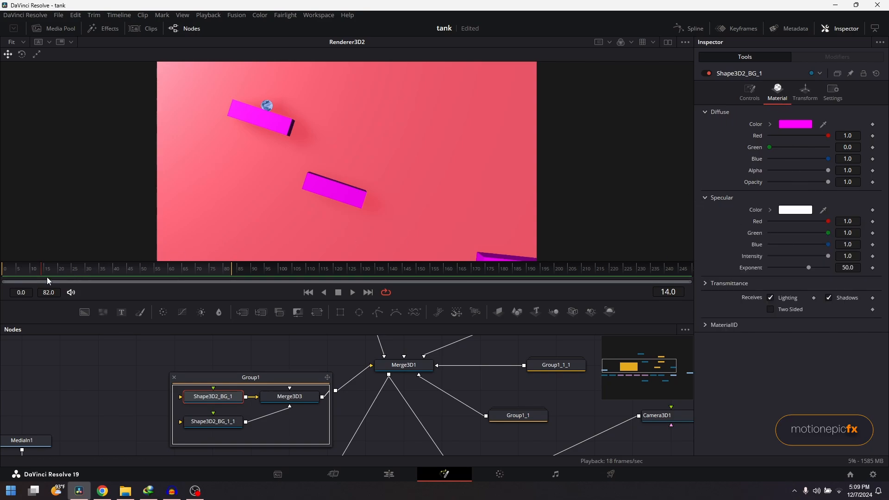
pyautogui.moveTo(42, 268); pyautogui.dragTo(40, 268)
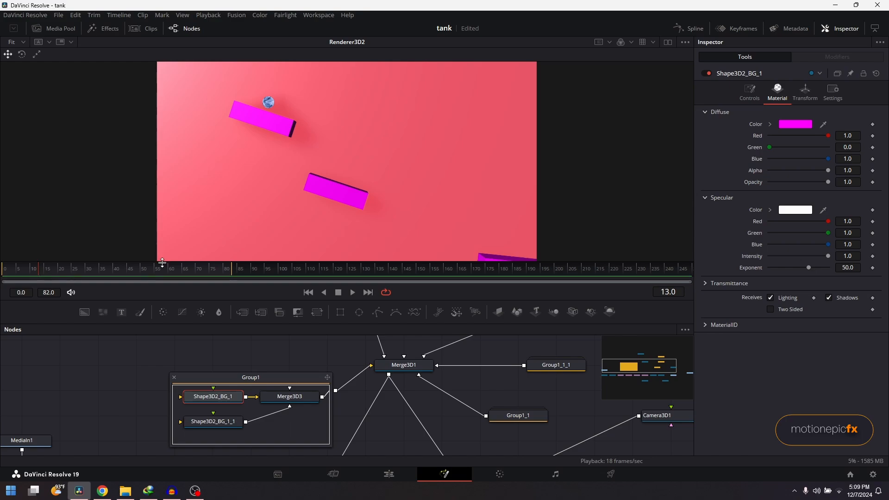
pyautogui.click(872, 268)
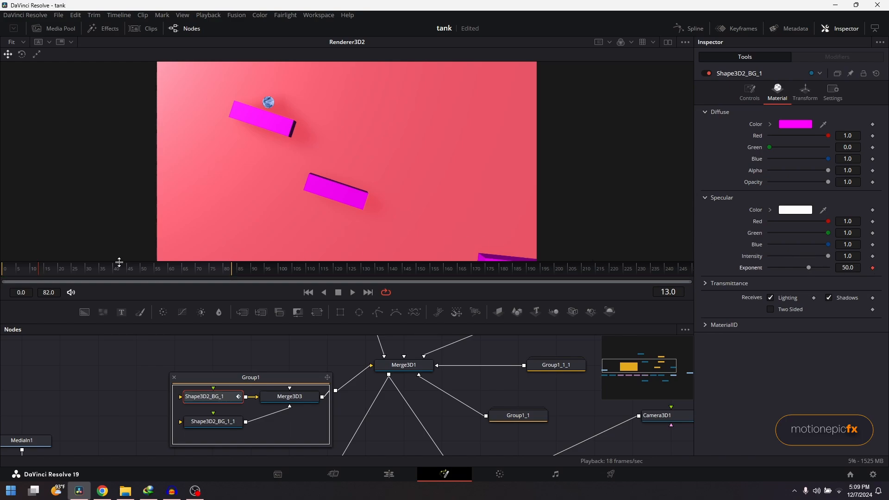
pyautogui.click(41, 267)
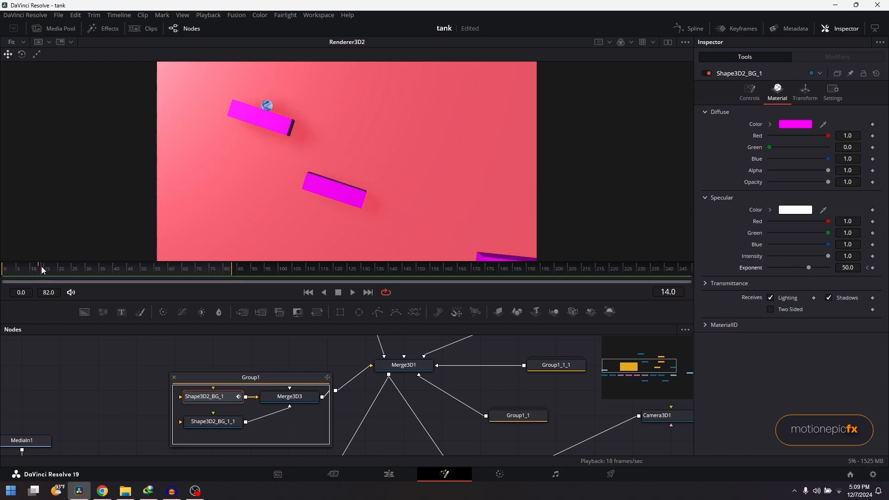
pyautogui.moveTo(807, 267); pyautogui.dragTo(741, 268)
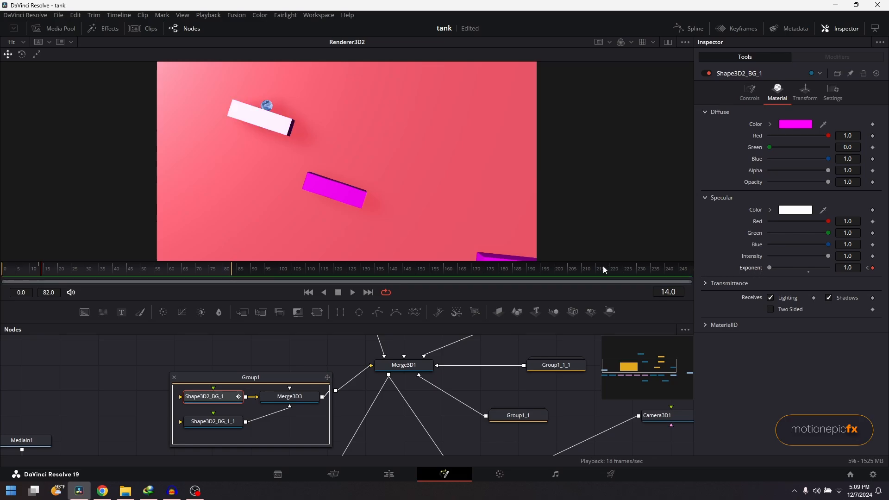
# Keyframe the specular Exponent of Shape3D2_BG_1_2 in Group1_1 at 50 on frame 43 and at its minimum on frame 44, and play it back.
pyautogui.moveTo(31, 270); pyautogui.dragTo(121, 289)
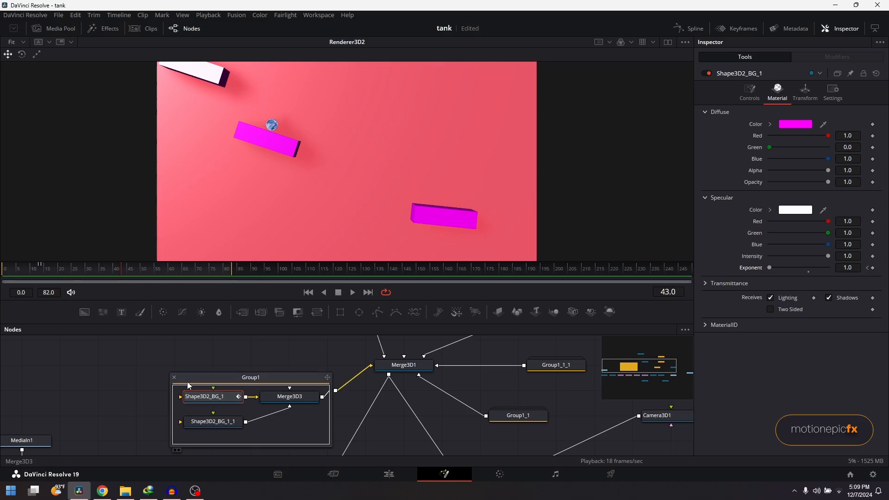
pyautogui.click(174, 377)
pyautogui.doubleClick(510, 414)
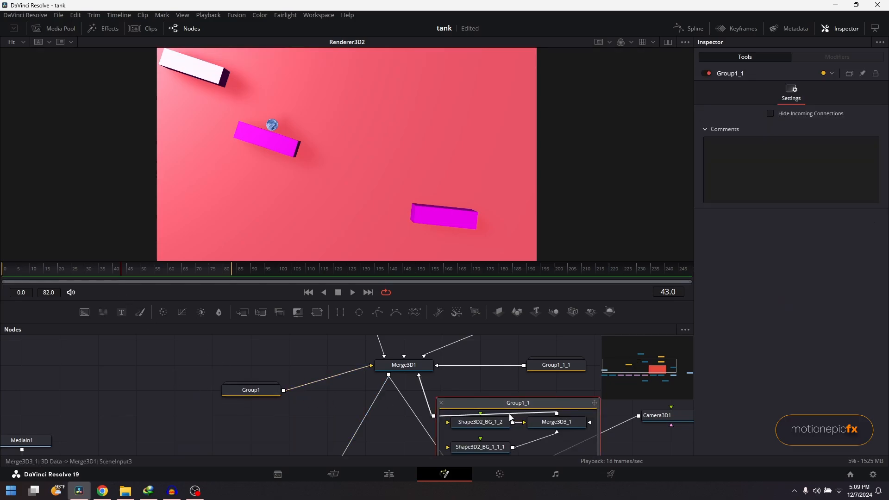
pyautogui.click(487, 422)
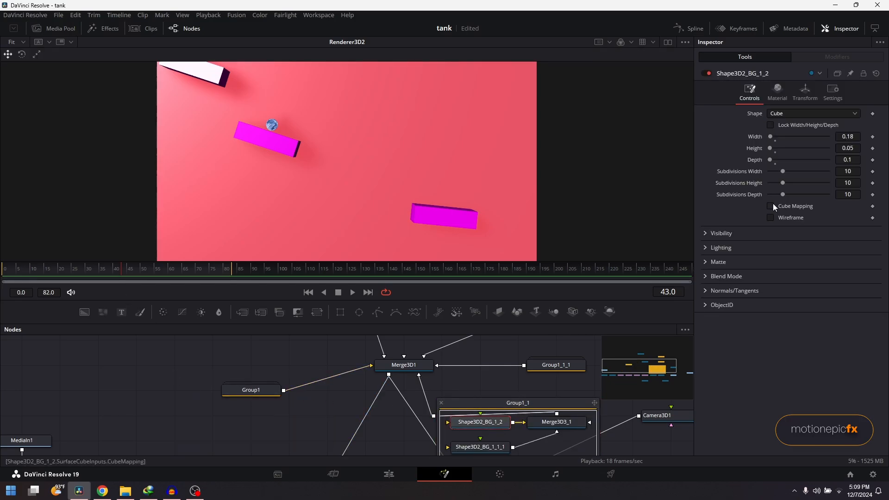
pyautogui.click(776, 95)
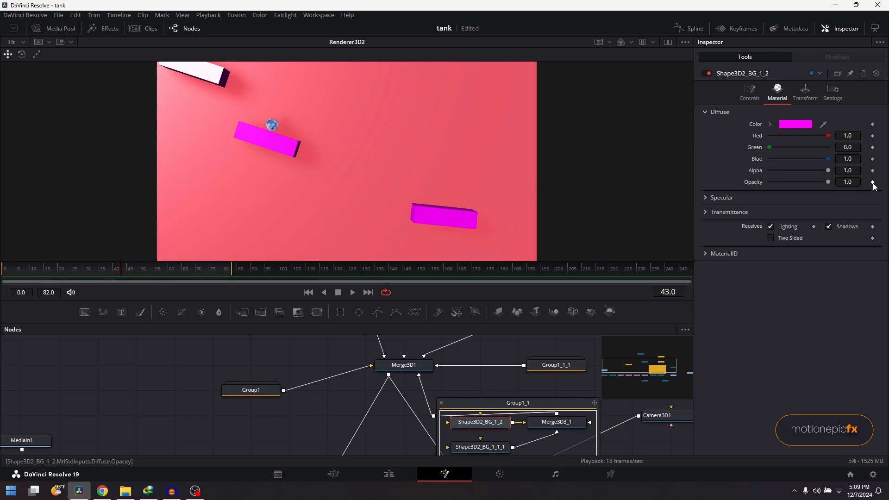
pyautogui.click(712, 198)
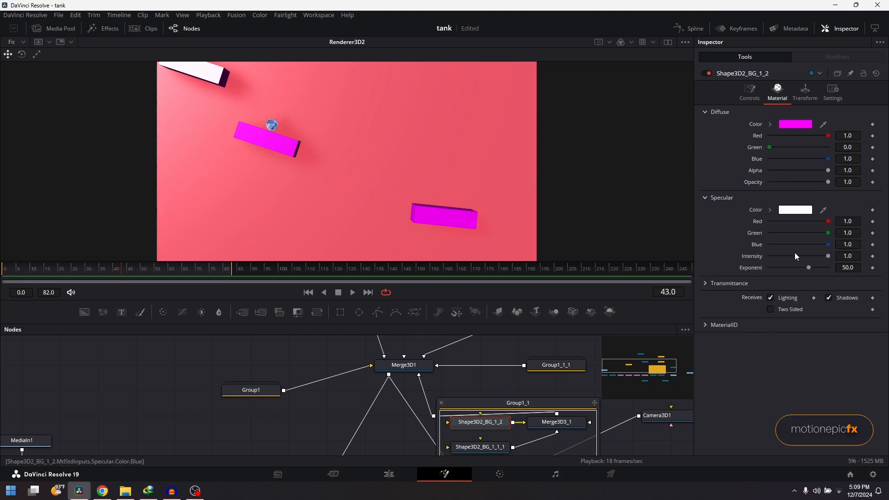
pyautogui.click(871, 268)
pyautogui.press('Right')
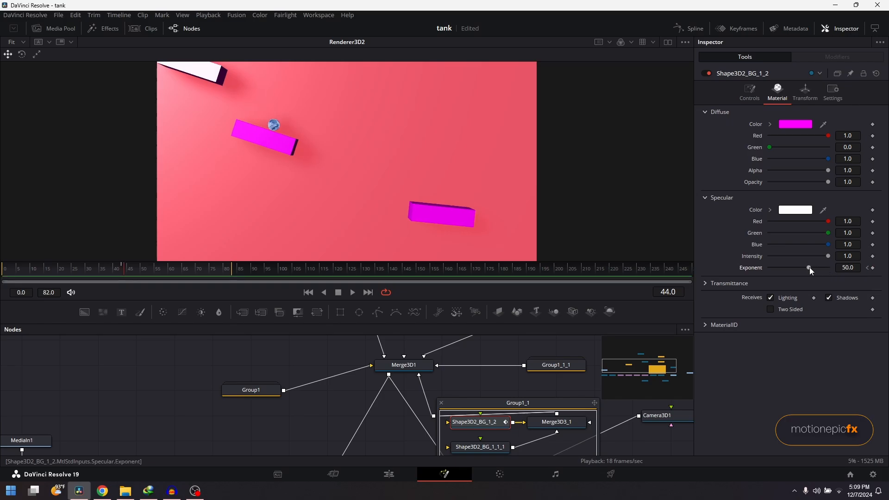
pyautogui.moveTo(809, 267); pyautogui.dragTo(728, 260)
pyautogui.press('space')
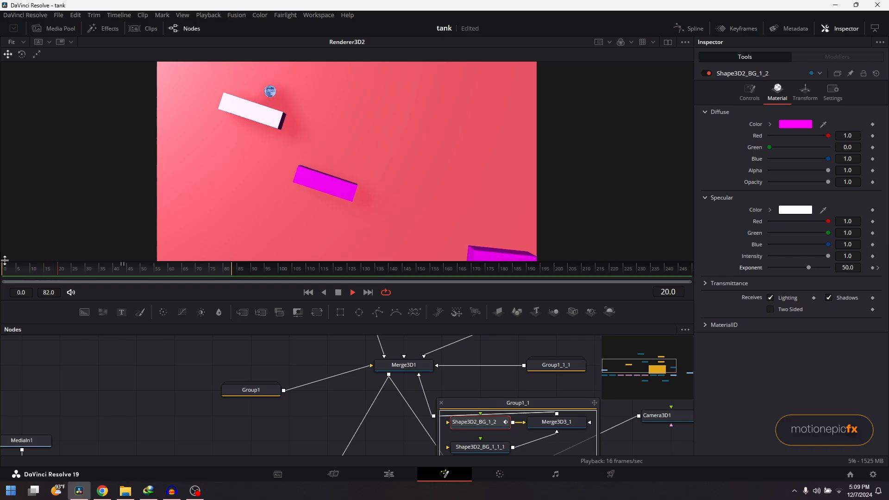
pyautogui.press('space')
pyautogui.click(441, 403)
# Make room beside MediaIn2, add a Soft Glow after Renderer3D2 and show it in the viewer.
pyautogui.moveTo(443, 408); pyautogui.dragTo(373, 393)
pyautogui.moveTo(370, 428); pyautogui.dragTo(409, 428)
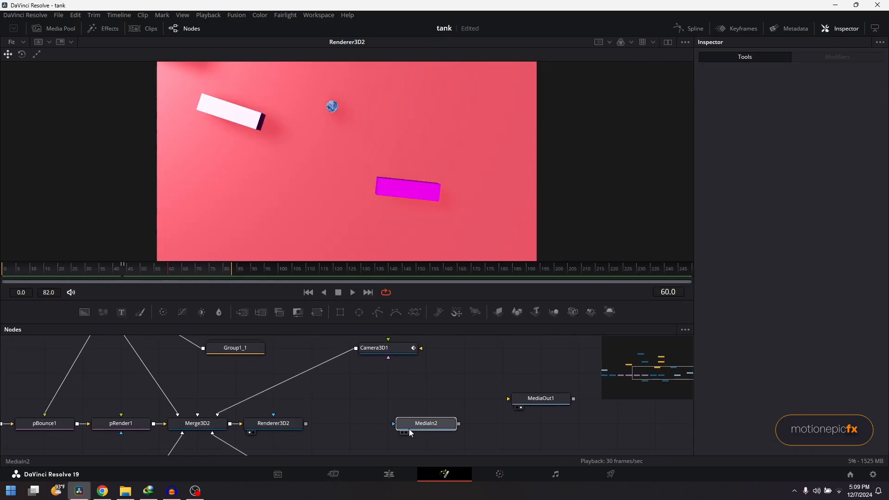
pyautogui.click(277, 423)
pyautogui.hotkey('shift', 'space')
pyautogui.write('ambi')
pyautogui.press('BackSpace')
pyautogui.press('BackSpace')
pyautogui.press('BackSpace')
pyautogui.press('BackSpace')
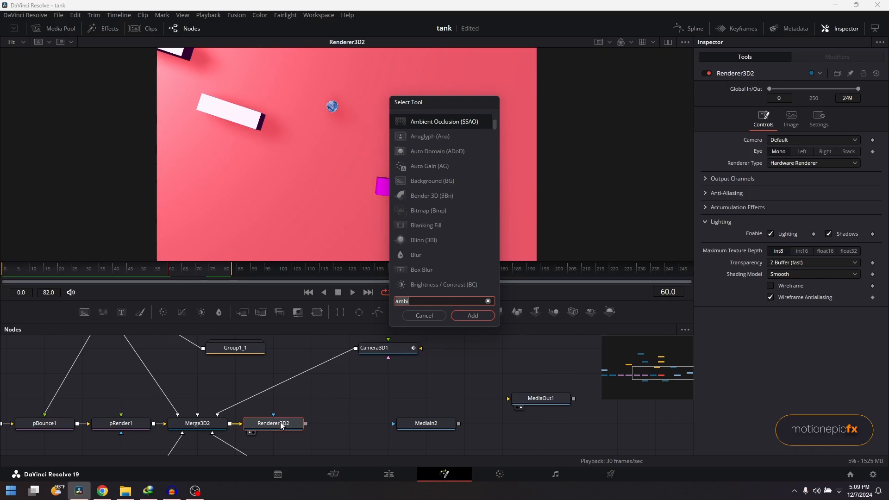
pyautogui.write('soft')
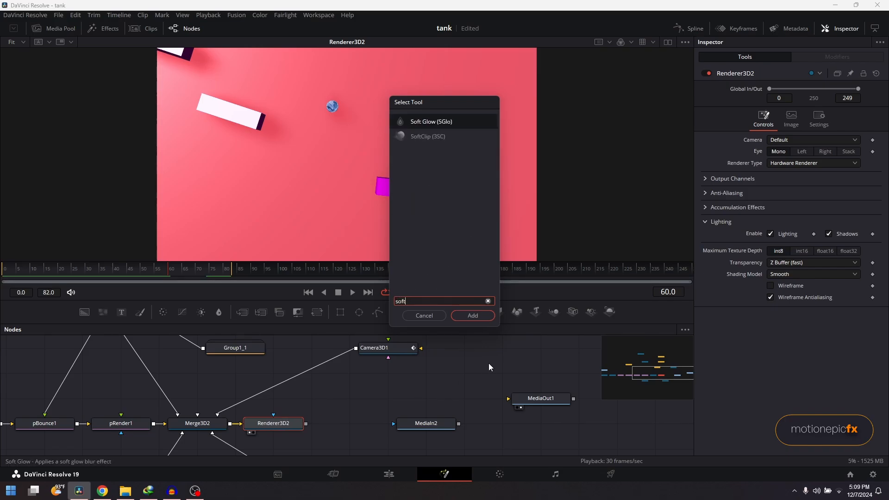
pyautogui.click(472, 315)
pyautogui.moveTo(341, 430); pyautogui.dragTo(395, 174)
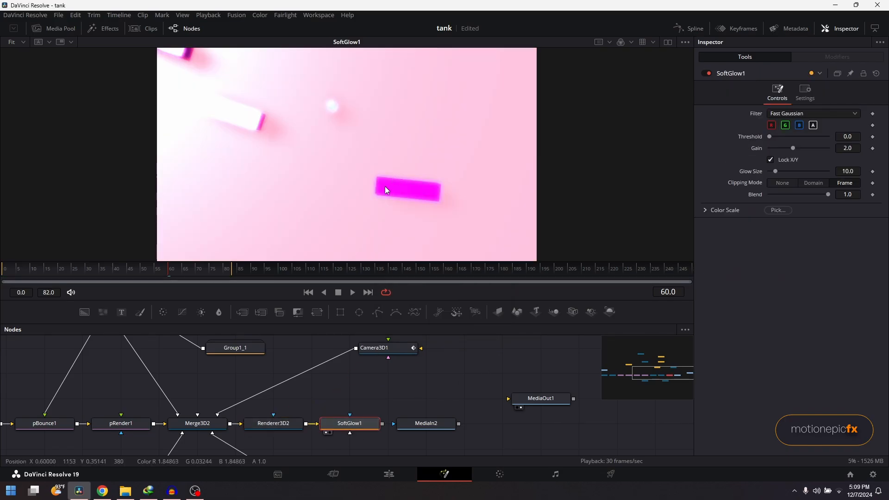
# Set SoftGlow1's Threshold to 0.386, Gain to 1.024 and Glow Size to 18.9, with the blue channel excluded.
pyautogui.moveTo(57, 284); pyautogui.dragTo(98, 291)
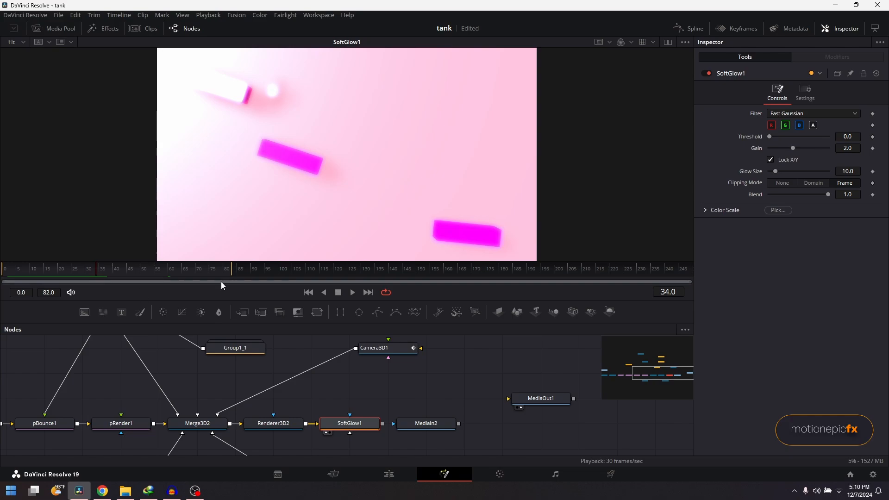
pyautogui.moveTo(775, 171); pyautogui.dragTo(800, 176)
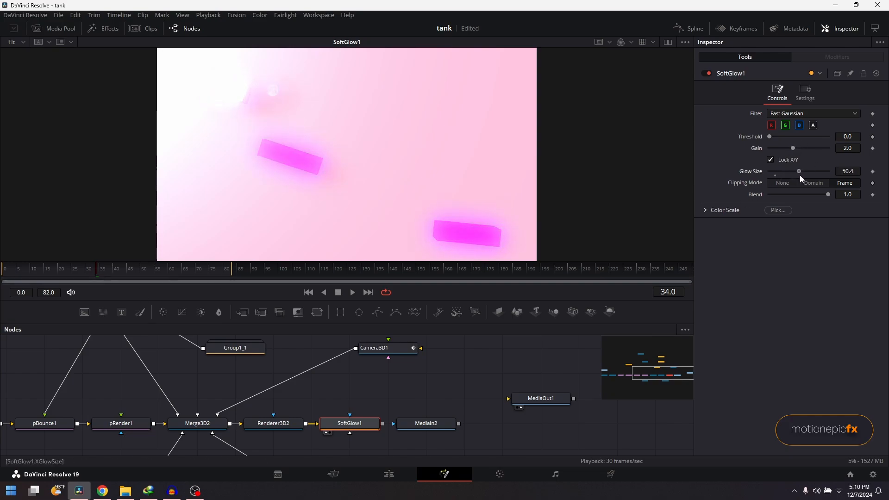
pyautogui.moveTo(776, 137)
pyautogui.mouseDown()
pyautogui.moveTo(793, 147)
pyautogui.moveTo(783, 146)
pyautogui.mouseUp()
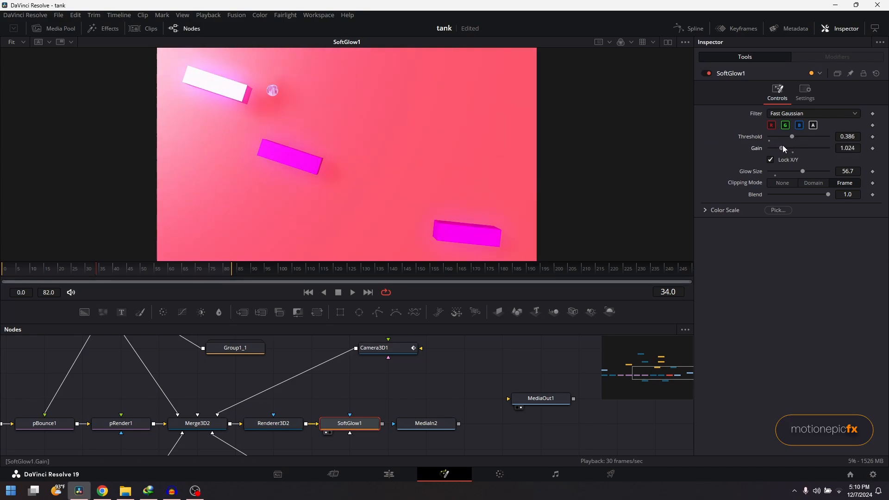
pyautogui.click(799, 128)
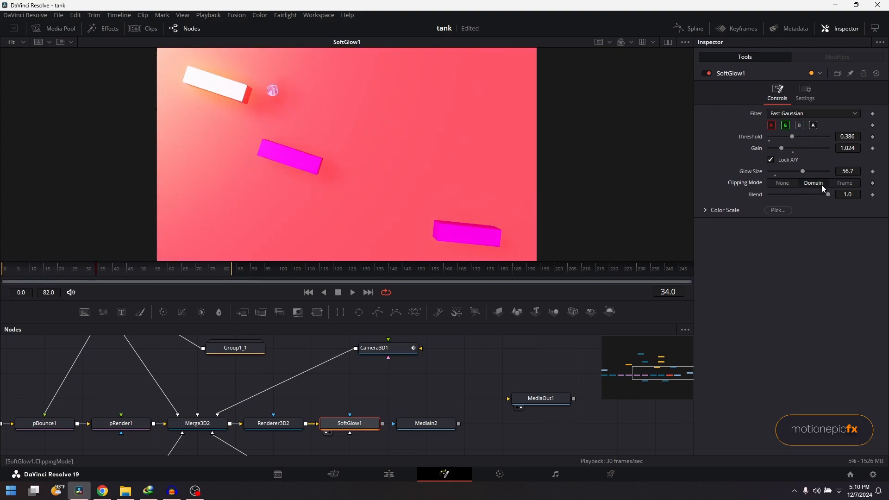
pyautogui.moveTo(800, 172); pyautogui.dragTo(778, 170)
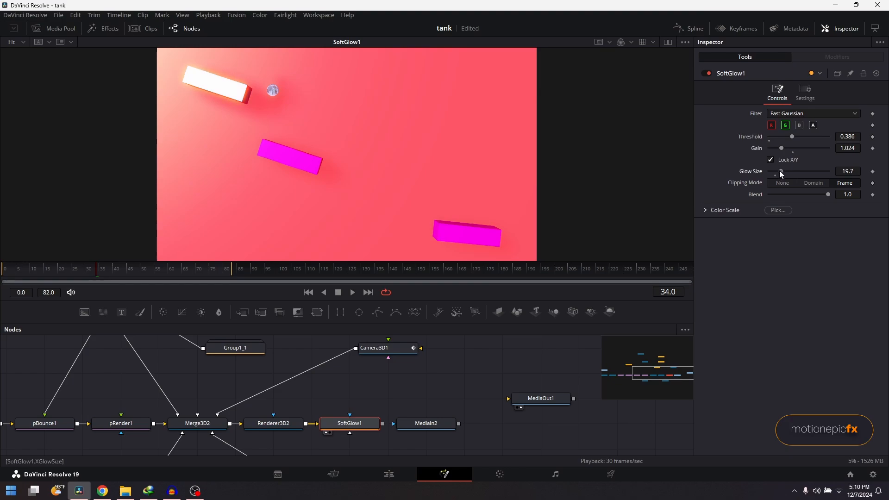
# Play the composition back from frame 0 to check the glowing cubes.
pyautogui.click(307, 292)
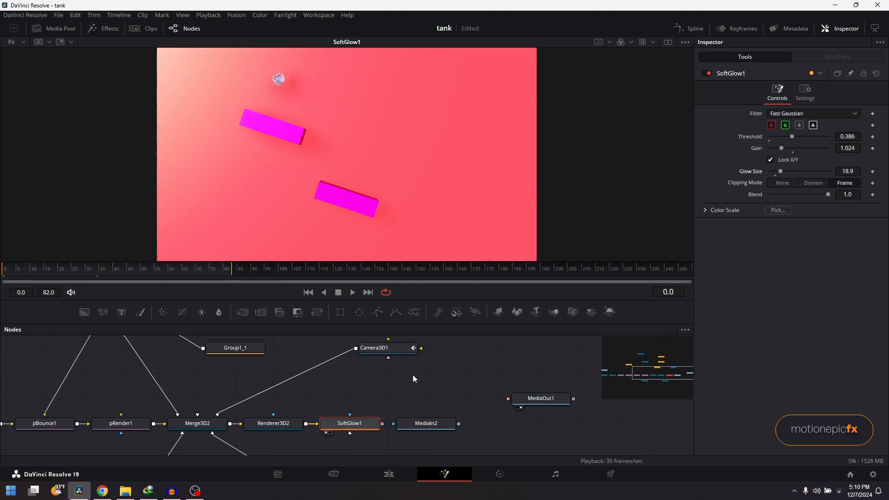
pyautogui.click(418, 376)
pyautogui.press('space')
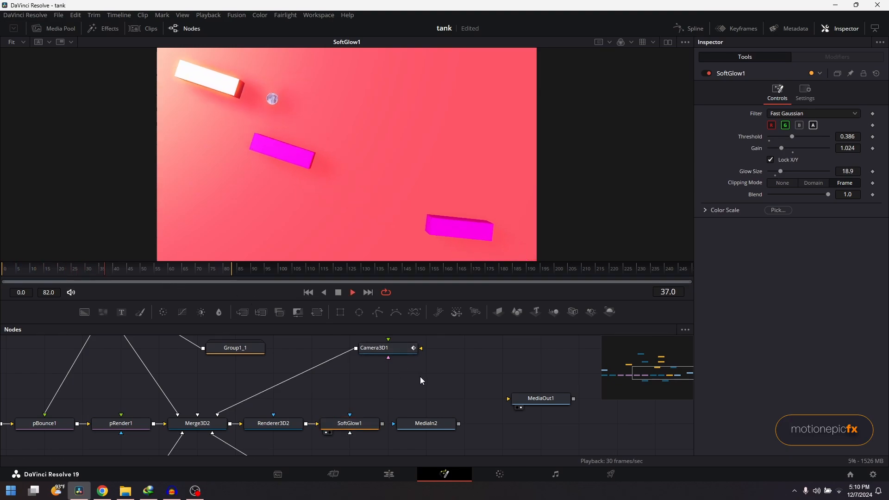
pyautogui.press('space')
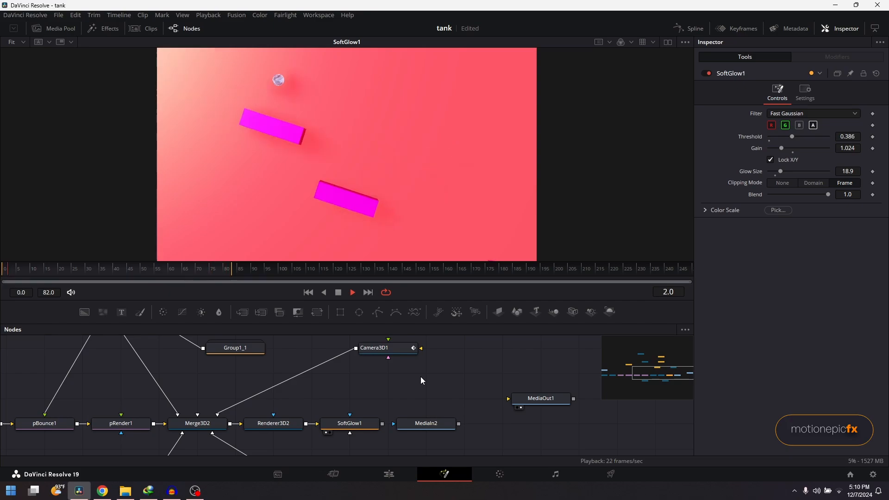